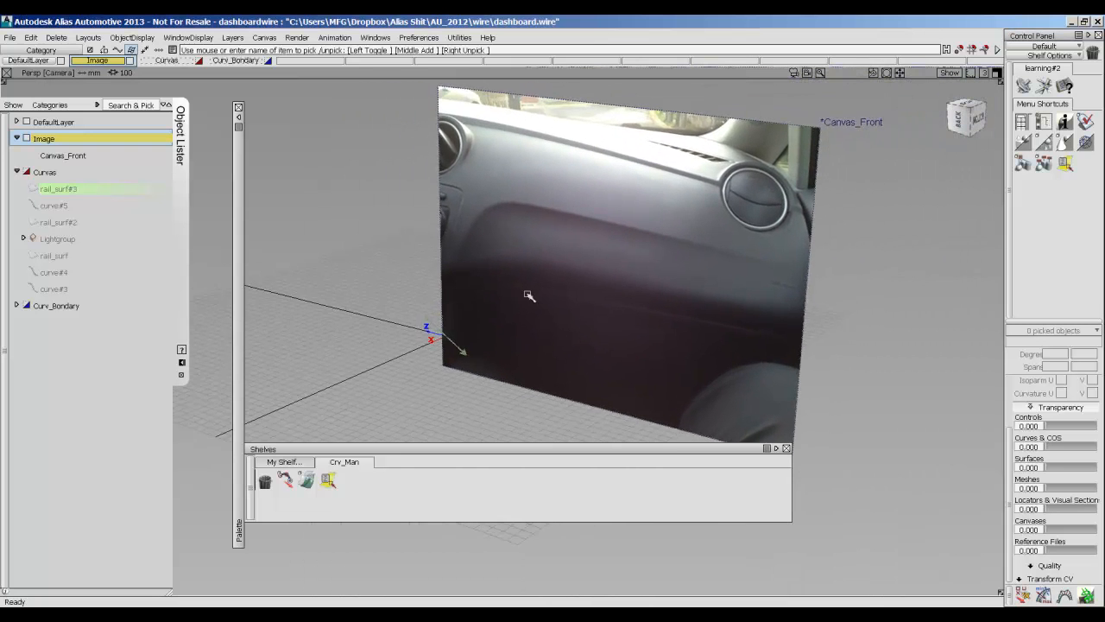
Set the transparency of the canvases to 0.380 so the dashboard photo is see-through.
left_click_drag(691, 242, 710, 246, "alt+shift")
left_click_drag(1010, 433, 1010, 462)
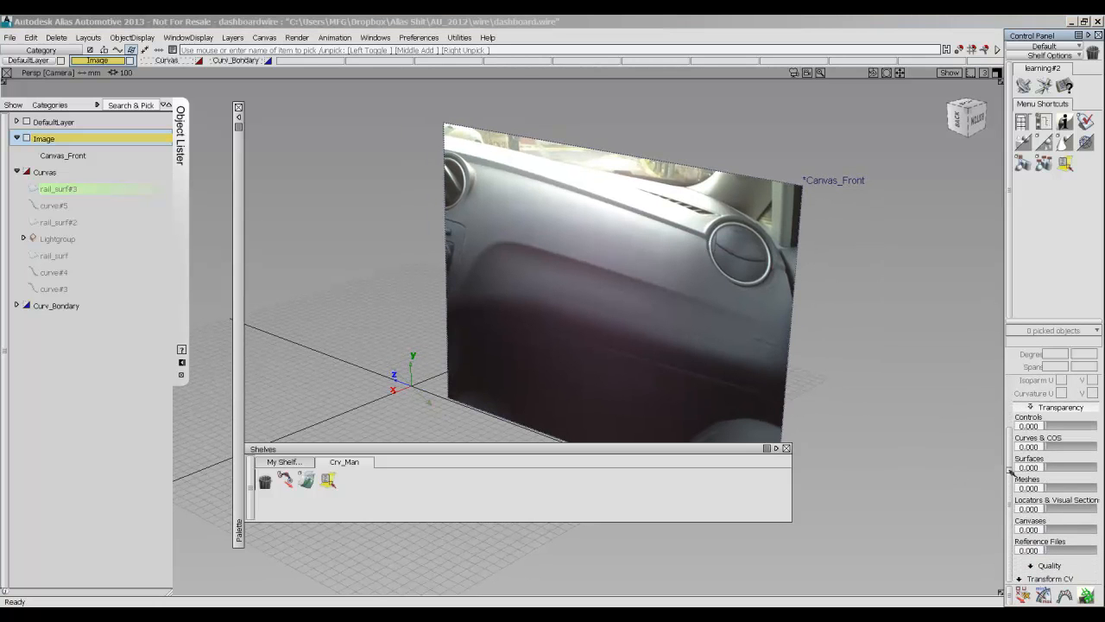
left_click_drag(1048, 530, 1067, 529)
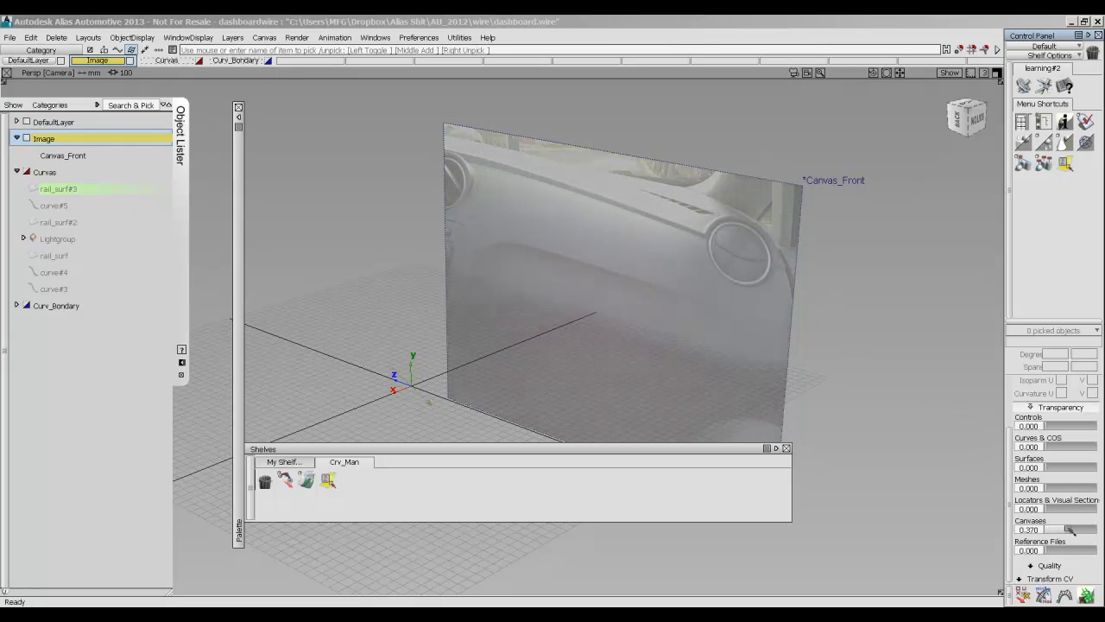
Activate the Curvas layer with the Image layer also shown, and set the view to Back.
left_click(45, 172)
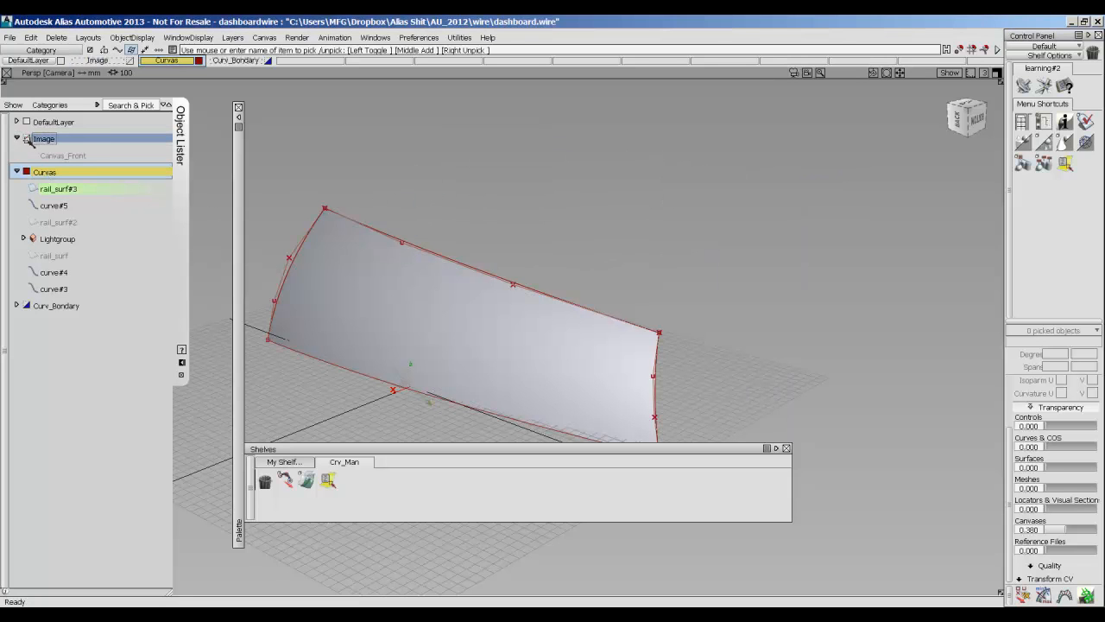
left_click(27, 138)
mouse_move(484, 198)
left_mouse_down("alt+shift")
mouse_move(501, 162)
mouse_move(644, 190)
mouse_move(556, 217)
mouse_move(338, 205)
mouse_move(880, 225)
mouse_move(624, 216)
mouse_move(682, 222)
left_mouse_up("alt+shift")
left_click(964, 118)
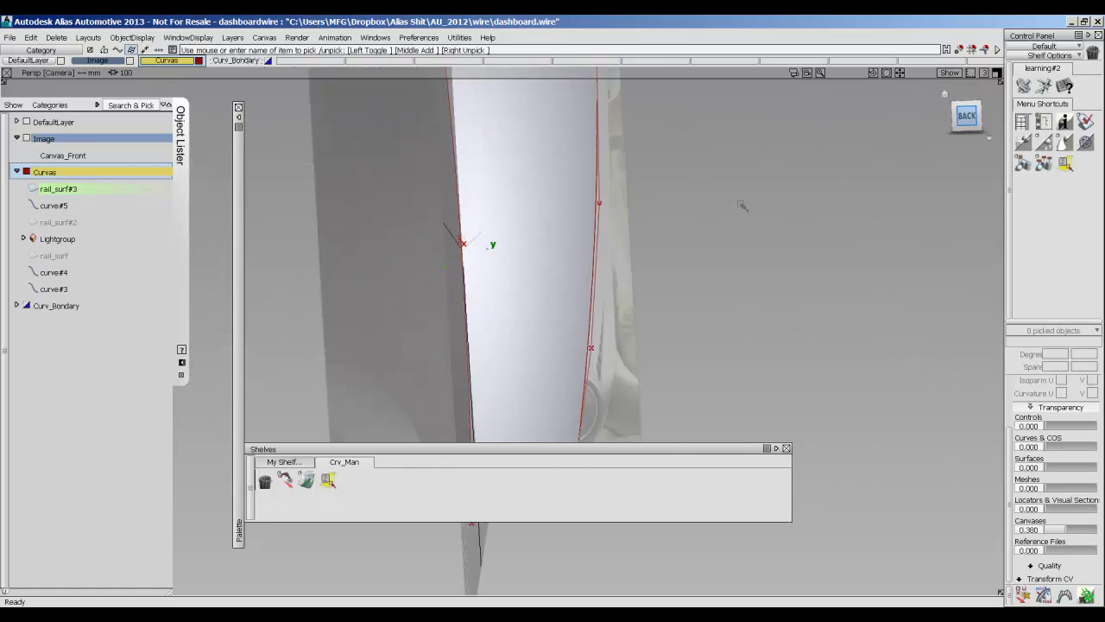
left_click(982, 90)
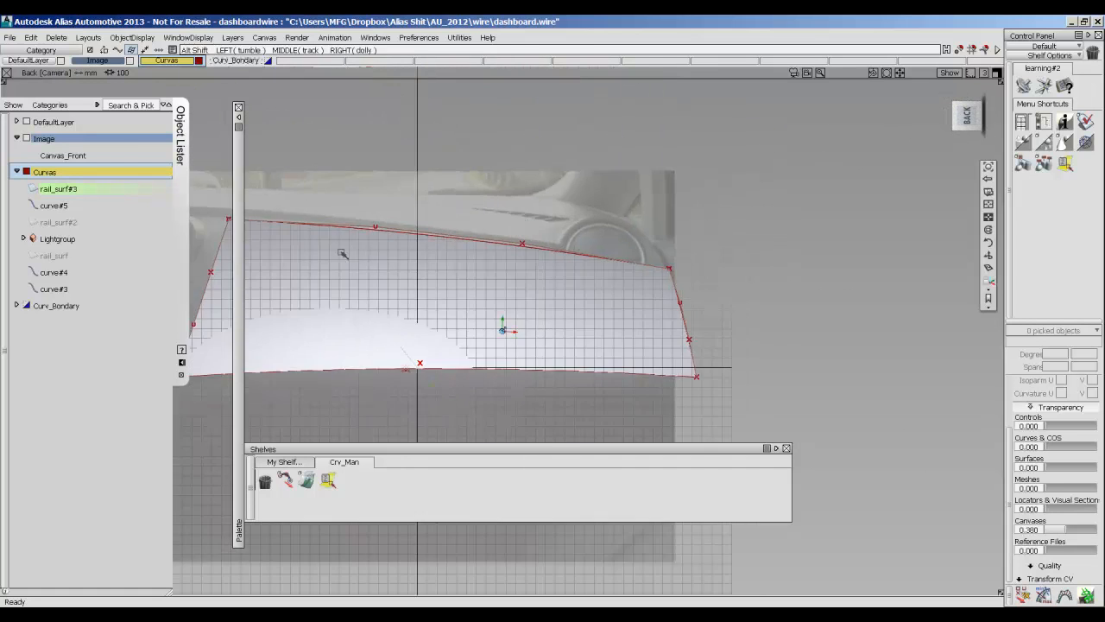
middle_click_drag(363, 252, 493, 210, "alt+shift")
right_click_drag(443, 214, 612, 215, "ctrl+shift")
middle_click_drag(595, 261, 562, 237, "alt+shift")
left_click_drag(562, 236, 464, 257, "alt+shift")
left_click(968, 115)
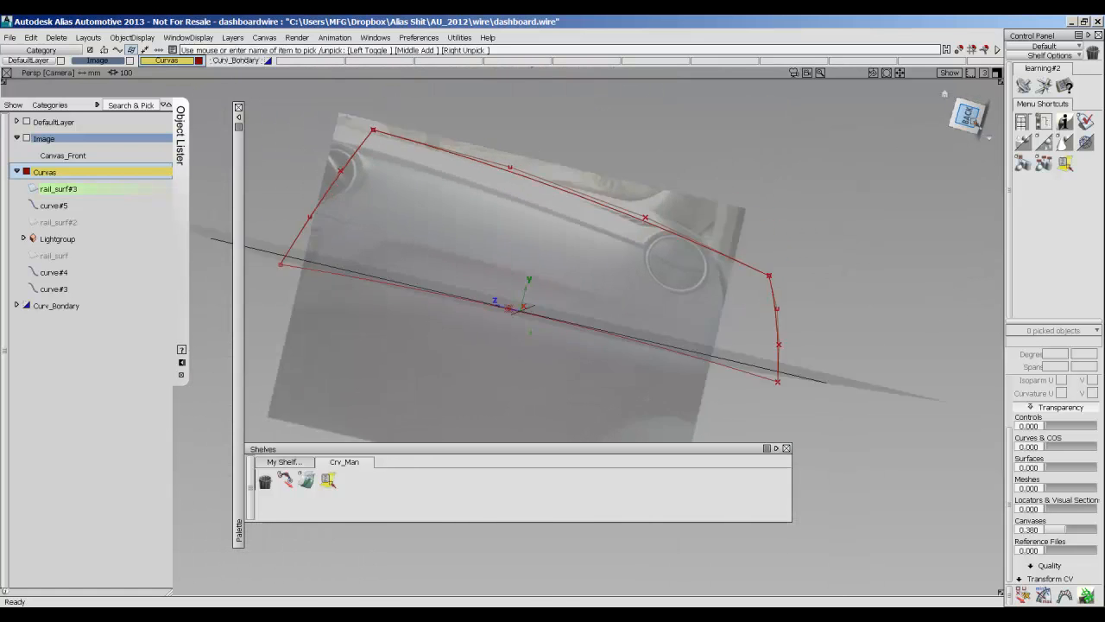
middle_click_drag(365, 253, 519, 211, "alt+shift")
Show the Curv_Bondary layer and compare its blue curve with the shaded surface, ending in wireframe display.
left_click(29, 307)
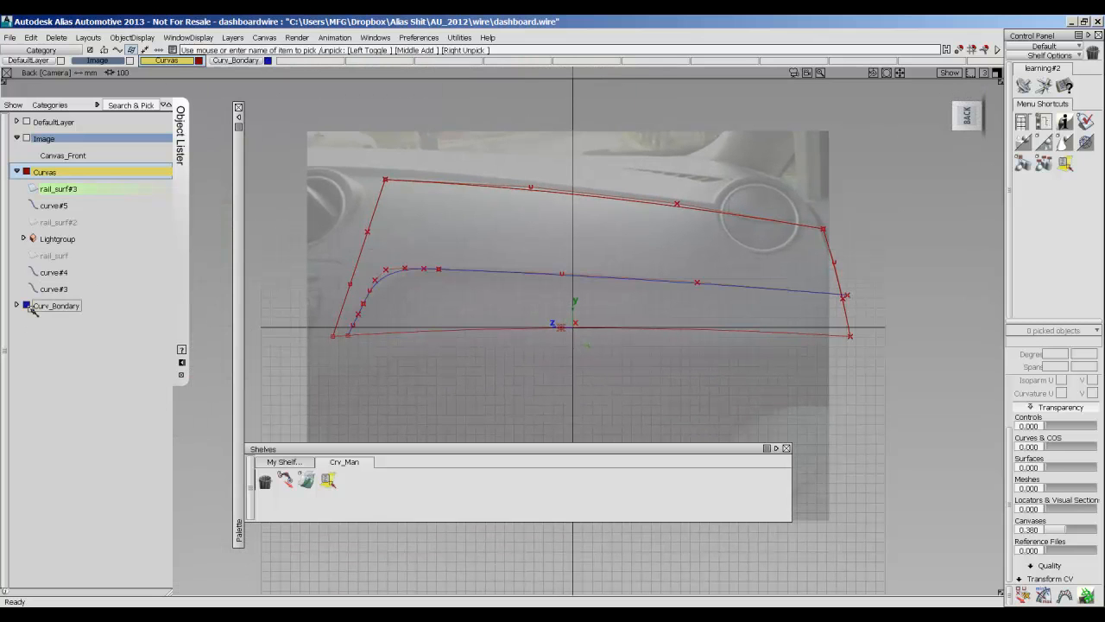
key("5")
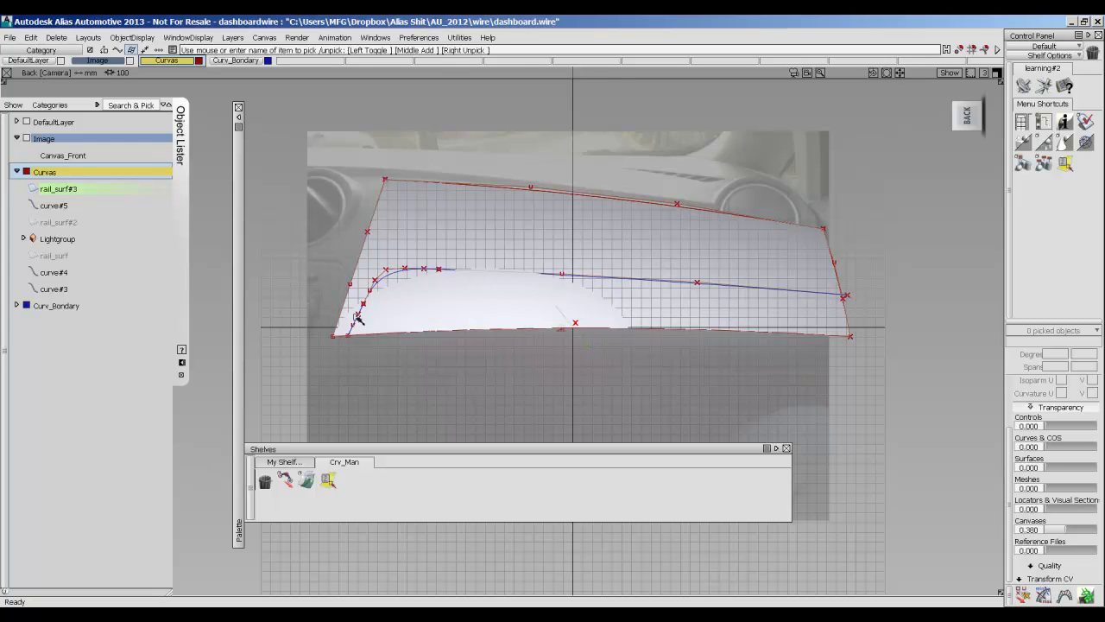
key("5")
Duplicate curve#4, the straight side curve near the round vent at the panel's left end.
right_click_drag(402, 224, 269, 171, "alt+shift")
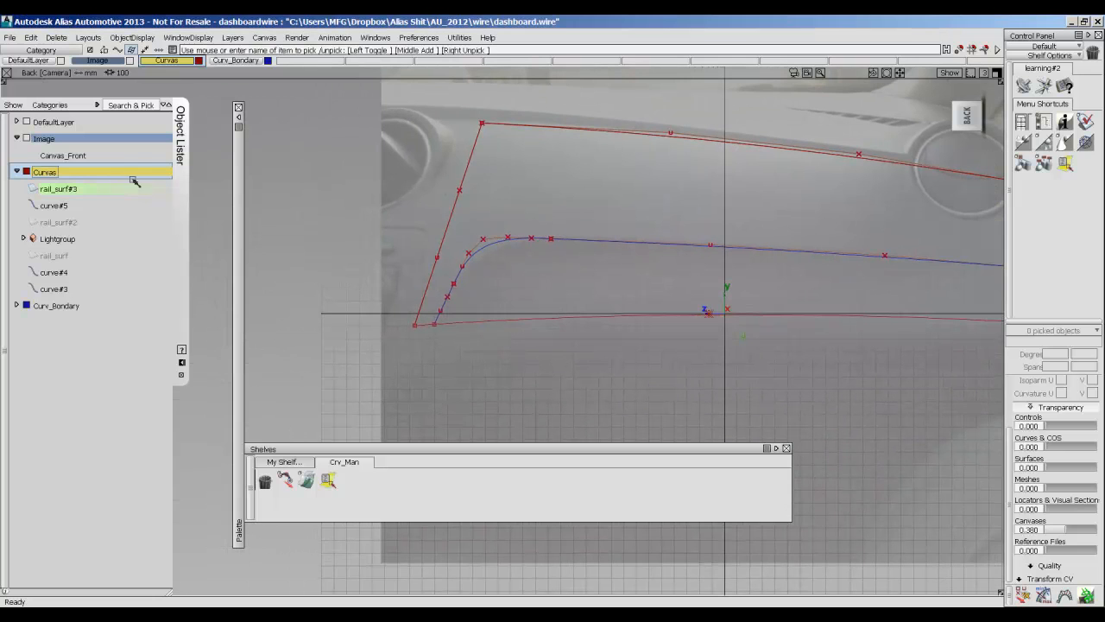
mouse_move(638, 202)
left_mouse_down("ctrl+shift")
mouse_move(595, 193)
mouse_move(691, 223)
mouse_move(645, 207)
mouse_move(647, 219)
left_mouse_up("ctrl+shift")
left_click_drag(501, 202, 434, 181)
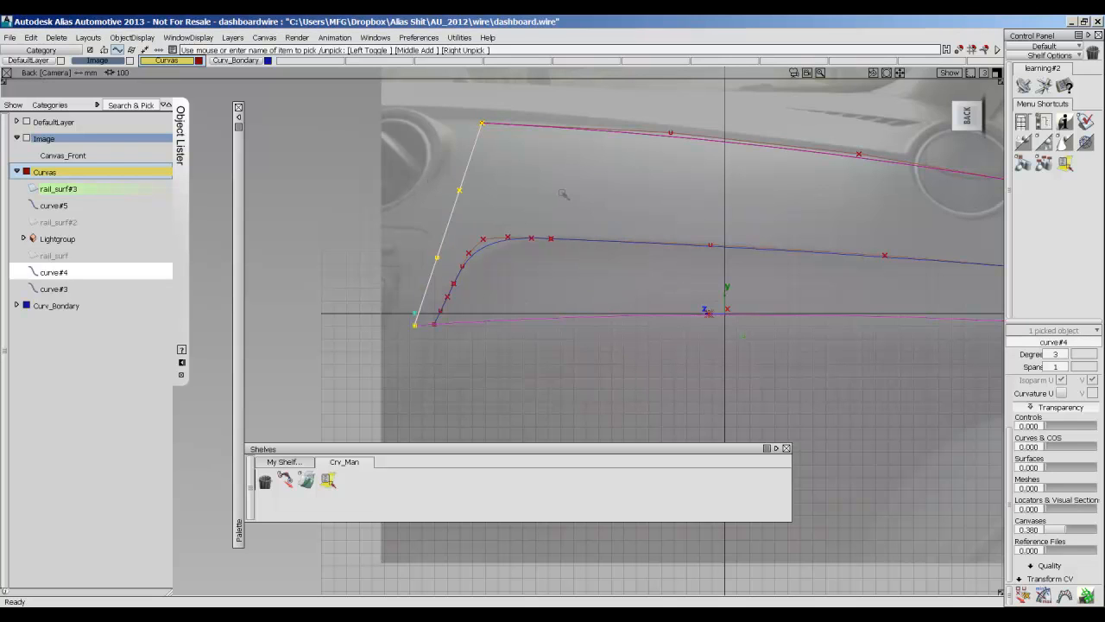
key("ctrl+c")
key("ctrl+v")
Try to move the copied side curve so its lower end snaps onto the blue boundary curve.
right_click_drag(554, 190, 555, 169, "ctrl+shift")
middle_click_drag(512, 173, 630, 200)
left_click_drag(629, 200, 686, 136)
middle_click_drag(718, 210, 550, 226, "alt+shift")
right_click_drag(549, 231, 585, 223, "ctrl+shift")
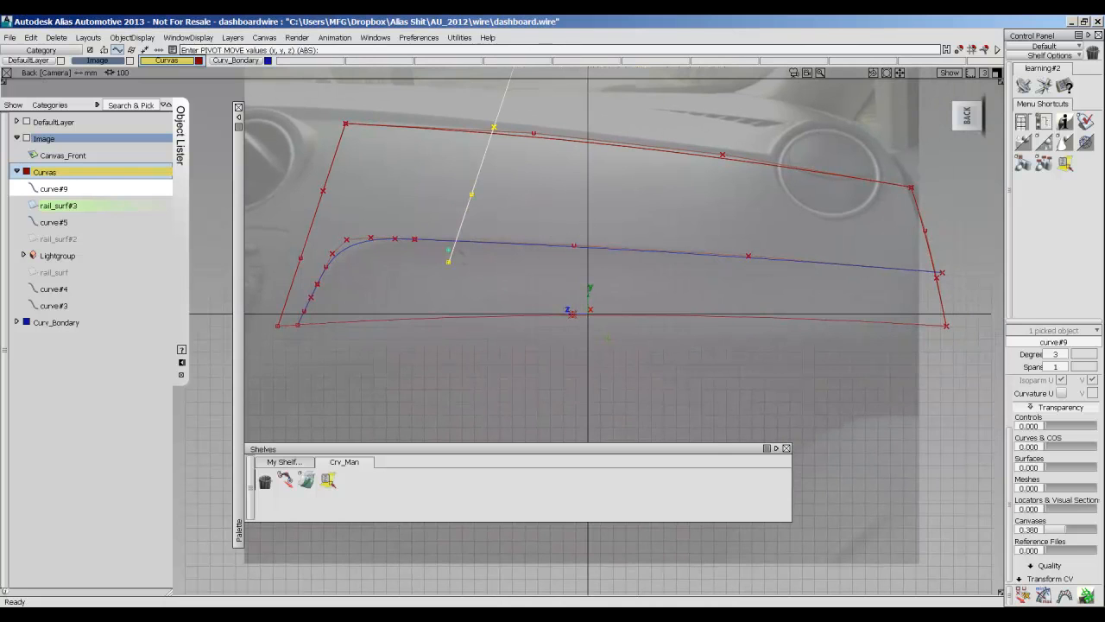
right_click_drag(501, 255, 536, 184, "ctrl+shift")
mouse_move(577, 181)
left_mouse_down("ctrl+shift")
mouse_move(581, 161)
mouse_move(619, 181)
mouse_move(613, 193)
left_mouse_up("ctrl+shift")
left_click(473, 187)
right_click_drag(508, 218, 507, 190, "ctrl+shift")
left_click_drag(495, 242, 416, 239, "ctrl+alt")
key("ctrl+z")
key("ctrl+z")
key("ctrl+z")
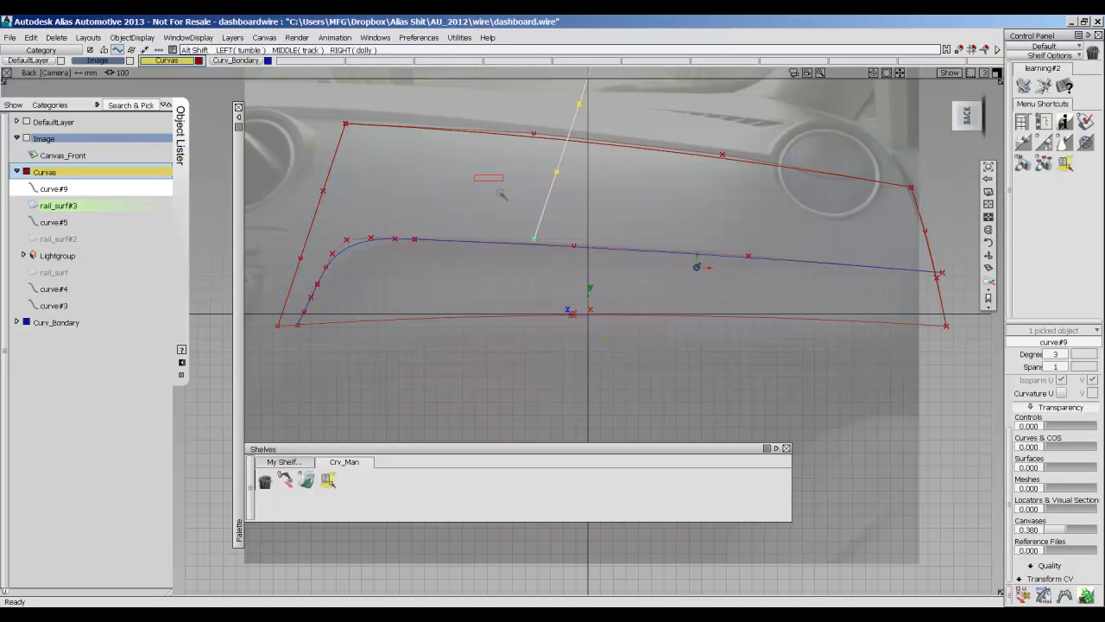
Place the copied side curve's pivot on its lower end and snap it where the blue curve's arc meets the long straight run.
left_click_drag(558, 193, 555, 175, "ctrl+shift")
middle_click_drag(499, 196, 522, 200, "alt+shift")
left_click_drag(562, 201, 597, 214, "ctrl+shift")
left_click(492, 211)
right_click_drag(536, 225, 536, 197, "ctrl+shift")
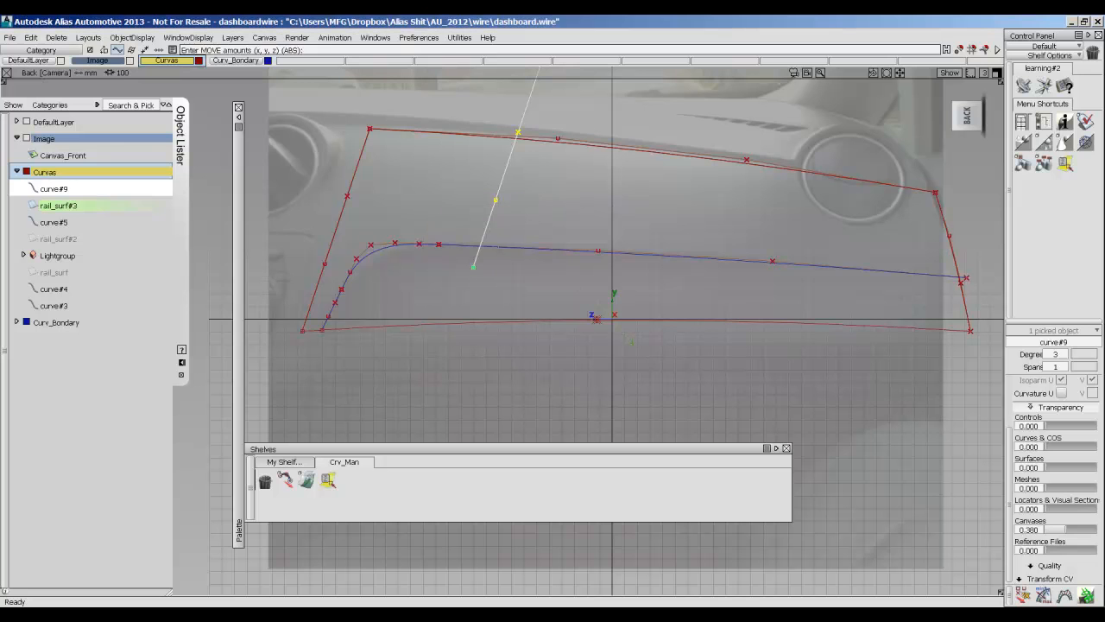
left_click_drag(514, 248, 424, 224, "ctrl+alt")
middle_click_drag(425, 224, 535, 206, "alt+shift")
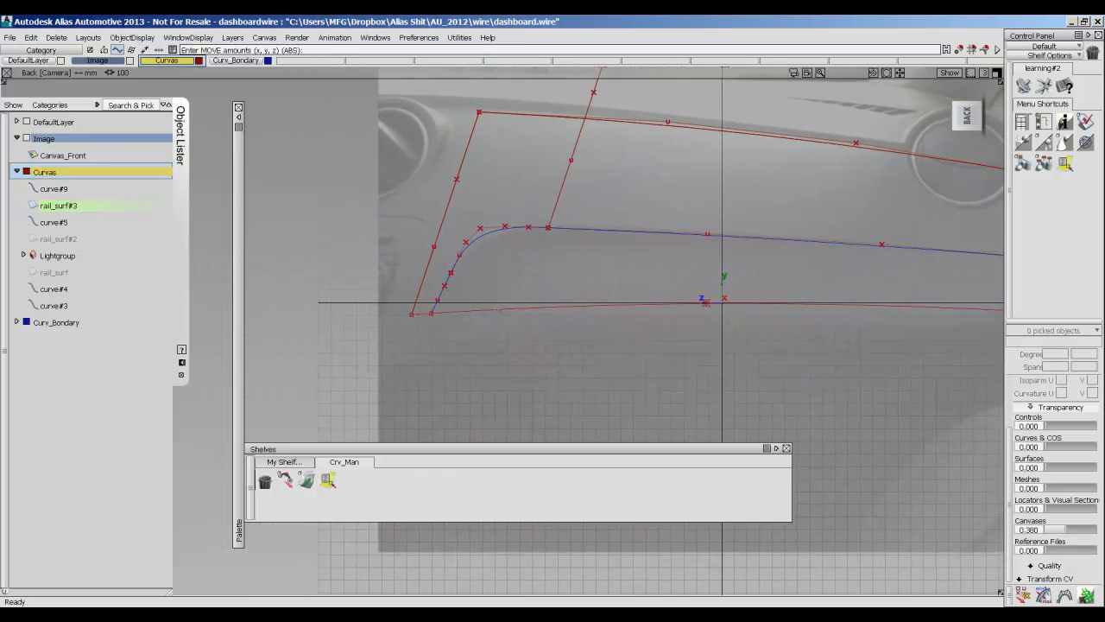
Duplicate curve#5, the long red curve along the panel's upper edge.
mouse_move(548, 286)
left_mouse_down("ctrl+shift")
mouse_move(524, 275)
mouse_move(549, 265)
mouse_move(565, 302)
mouse_move(550, 284)
left_mouse_up("ctrl+shift")
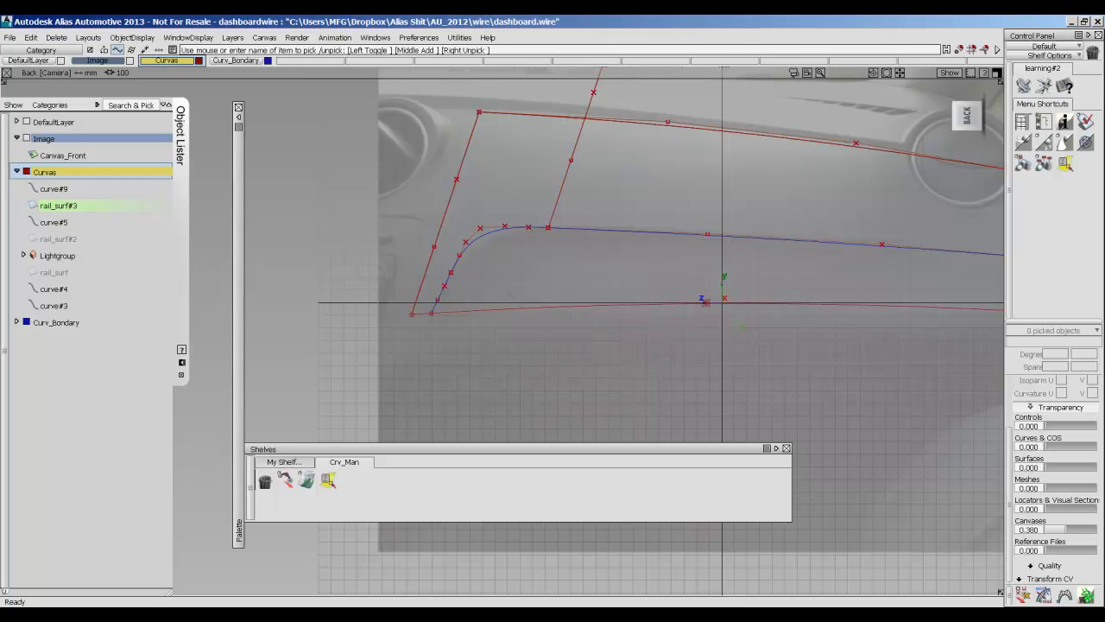
middle_click_drag(651, 284, 615, 290, "alt+shift")
left_click(610, 128)
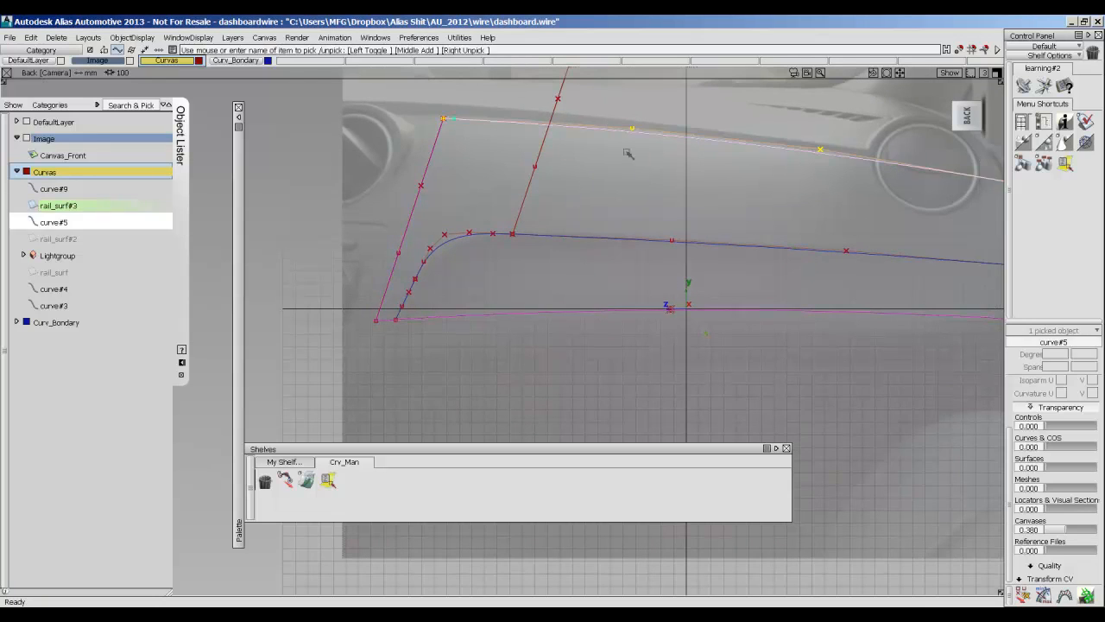
key("ctrl+c")
key("ctrl+v")
Place the long copy's pivot on its right end and snap that end to the blue curve's short leg just below the arc.
middle_click_drag(587, 232, 536, 218, "ctrl+shift")
left_click_drag(665, 184, 557, 210)
middle_click_drag(633, 204, 656, 188, "ctrl+shift")
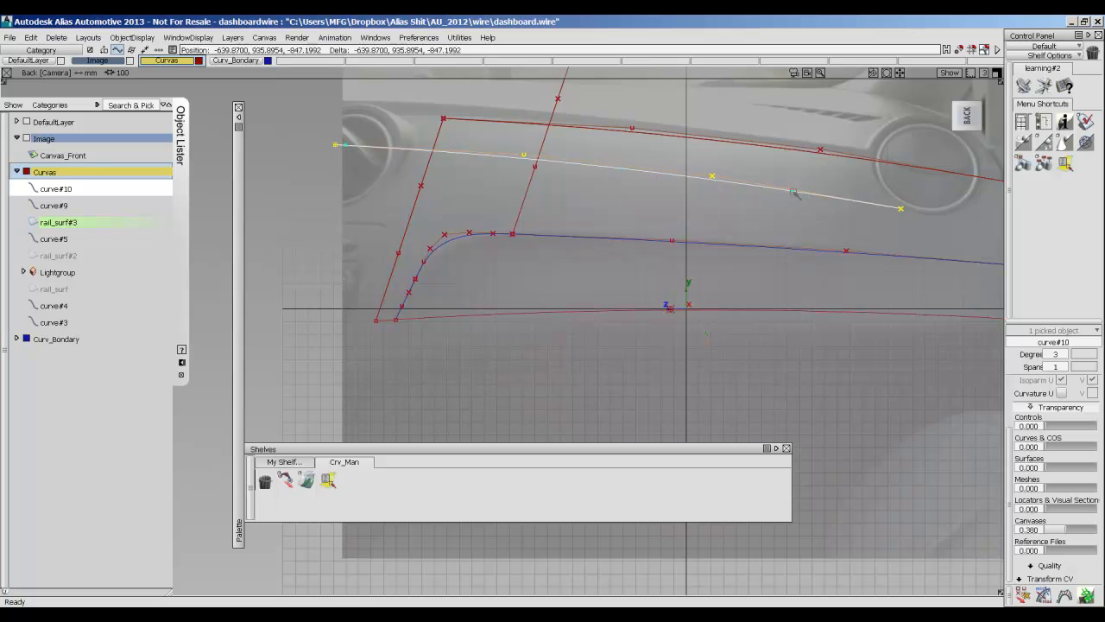
left_click_drag(678, 188, 708, 205, "ctrl+shift")
left_click(664, 166)
middle_click_drag(648, 227, 638, 202, "ctrl+shift")
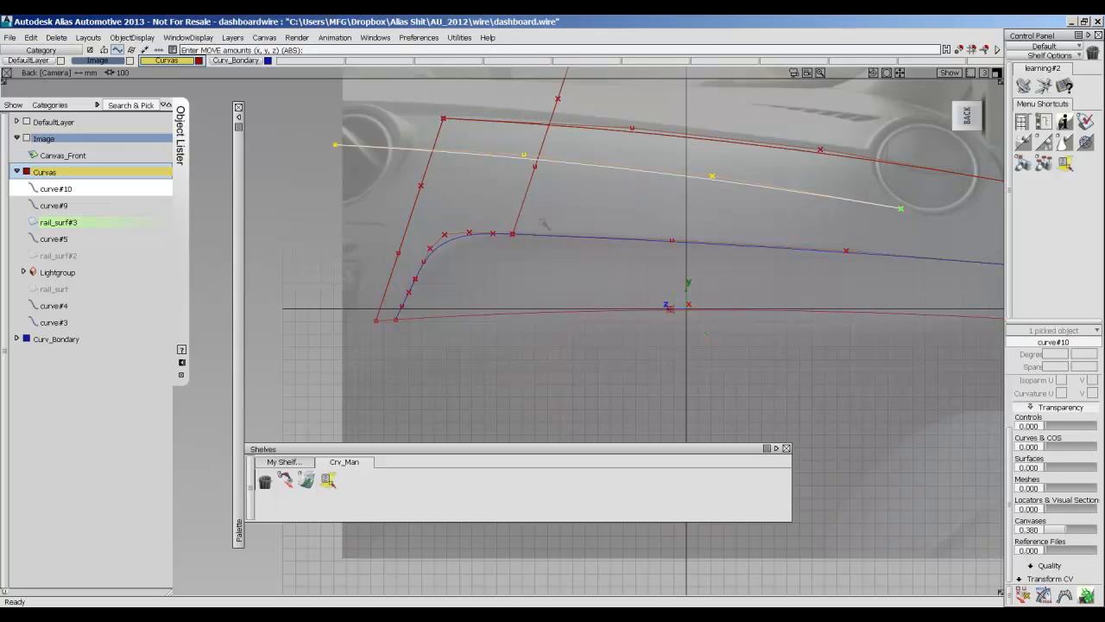
left_click_drag(406, 297, 423, 231, "ctrl+alt")
middle_click_drag(424, 225, 560, 229, "alt+shift")
scroll(507, 210, "up", 3)
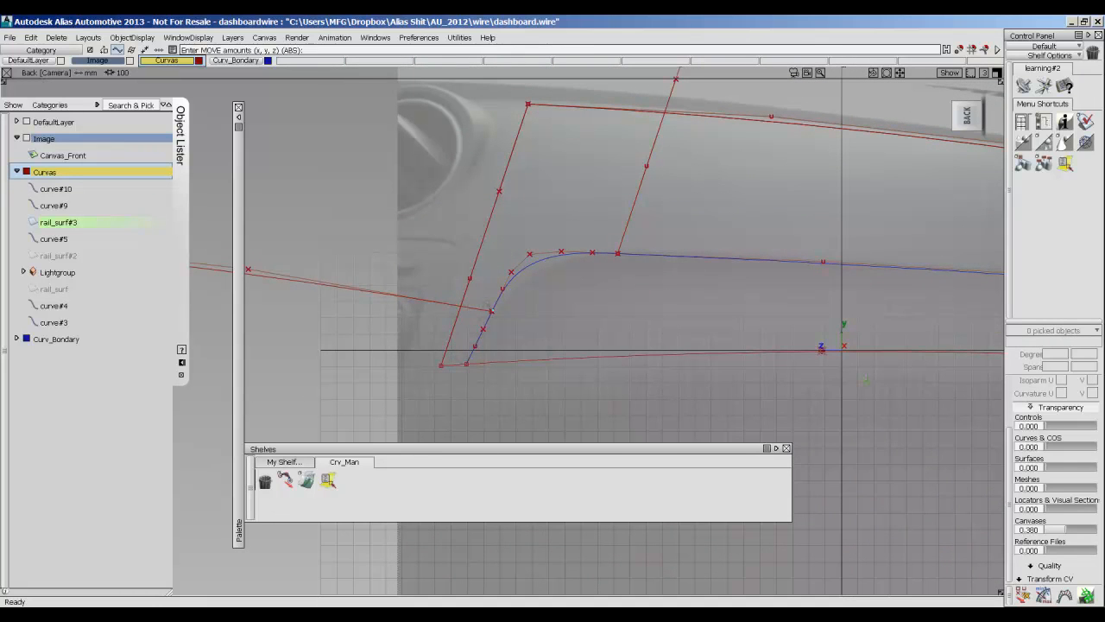
Examine both copied curves against the boundary curve and dashboard photo from several angles, ending in the Back view.
middle_click_drag(646, 301, 398, 272, "alt+shift")
mouse_move(624, 283)
middle_mouse_down("alt+shift")
mouse_move(412, 271)
mouse_move(585, 262)
middle_mouse_up("alt+shift")
middle_click_drag(479, 266, 520, 278, "alt+shift")
scroll(520, 278, "down", 1)
scroll(519, 278, "down", 3)
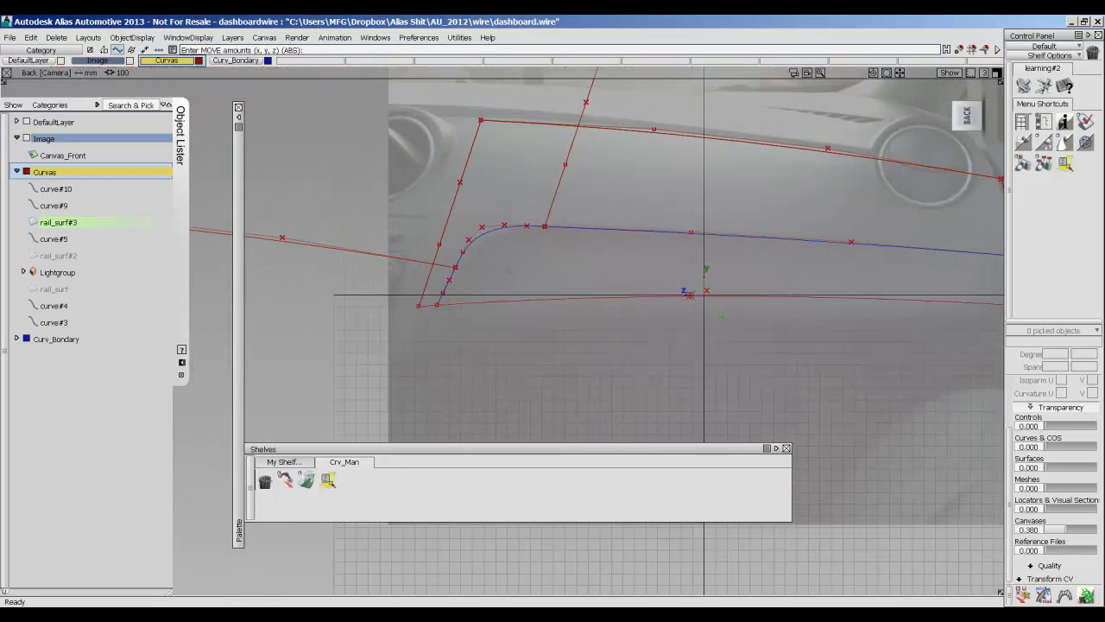
middle_click_drag(657, 228, 567, 293, "alt+shift")
scroll(619, 307, "down", 1)
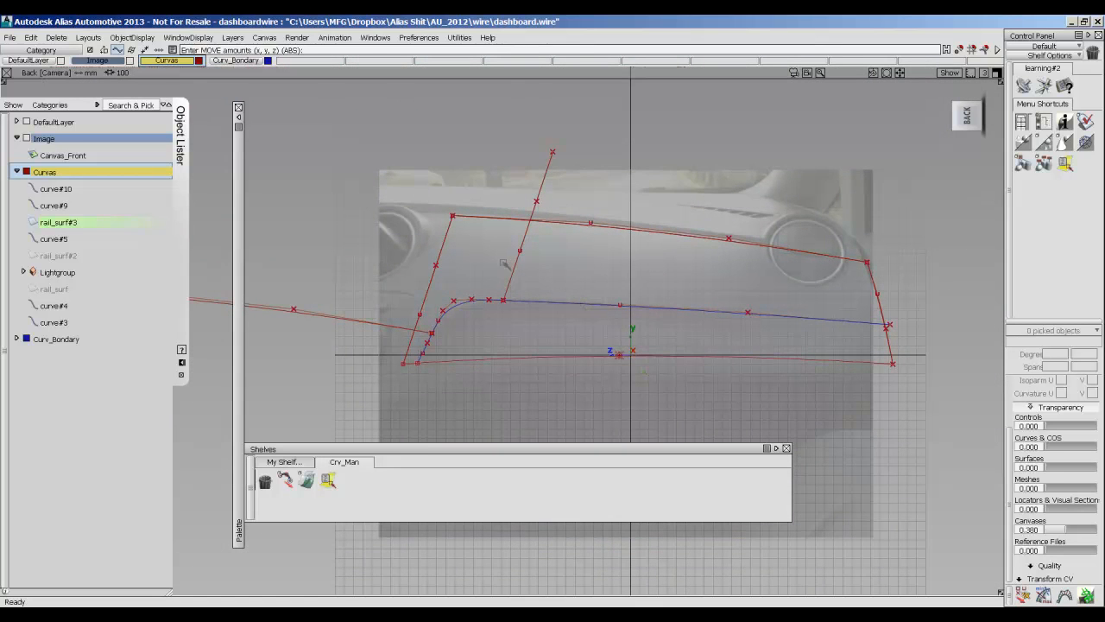
middle_click_drag(456, 316, 457, 310, "alt+shift")
left_click_drag(493, 321, 801, 236, "alt+shift")
left_click(970, 116)
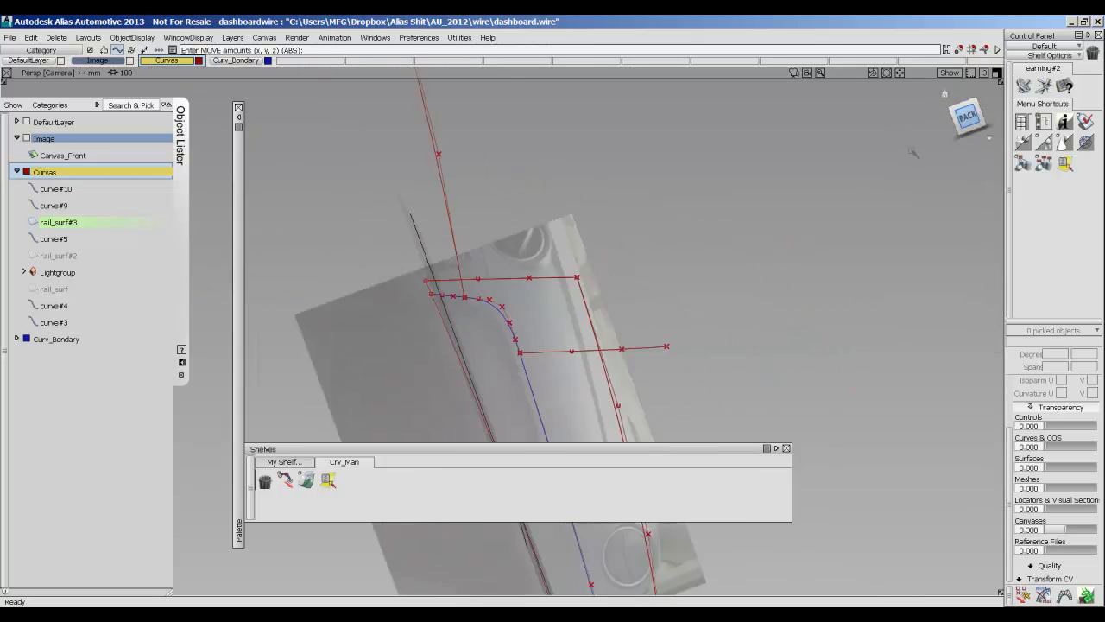
left_click(978, 90)
middle_click_drag(535, 278, 453, 279, "alt+shift")
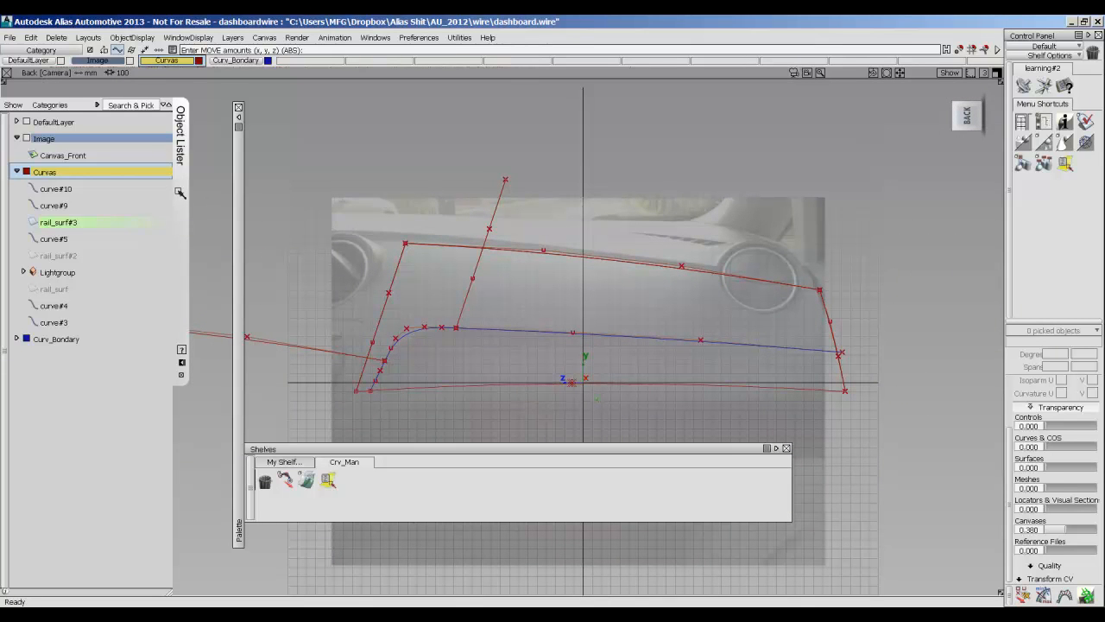
Collapse the Object Lister, expand the Palette and move it to the edge of the workspace.
left_click(180, 192)
double_click(237, 205)
left_click_drag(198, 112, 112, 95)
left_click(118, 273)
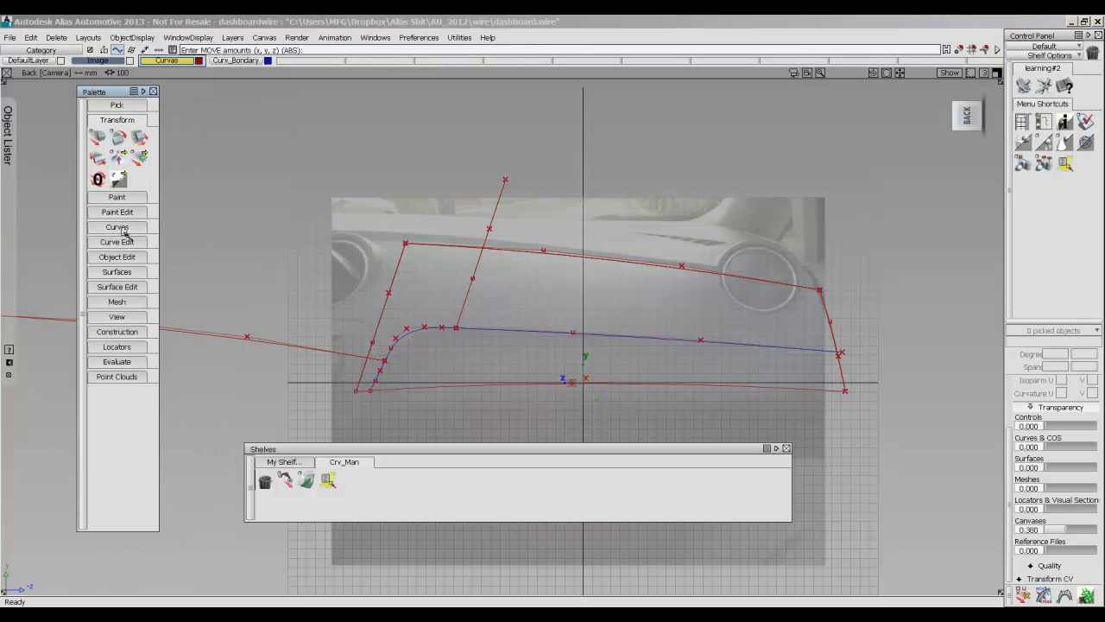
Use Stretch Curve to bring the copied side curve's upper end onto the panel's upper edge curve.
left_click(119, 242)
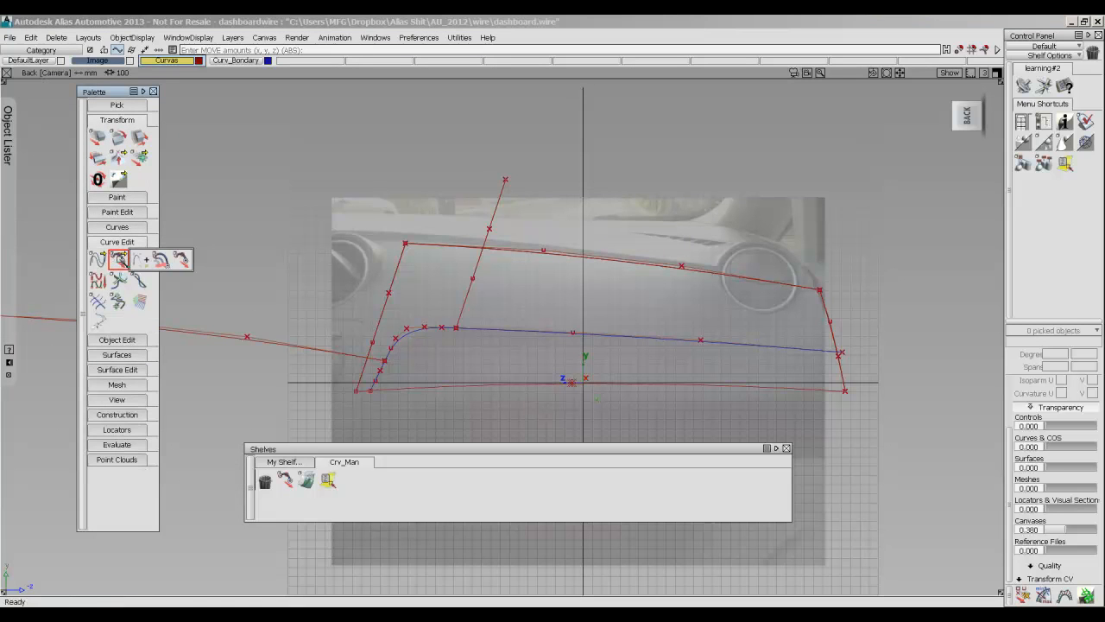
left_click(183, 261)
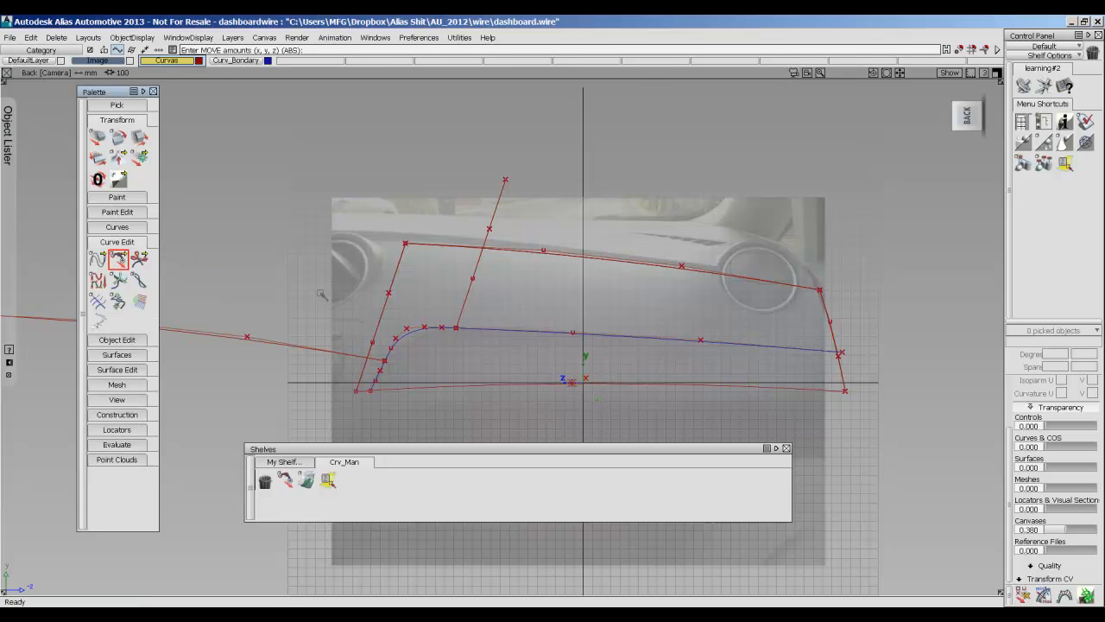
left_click(500, 208)
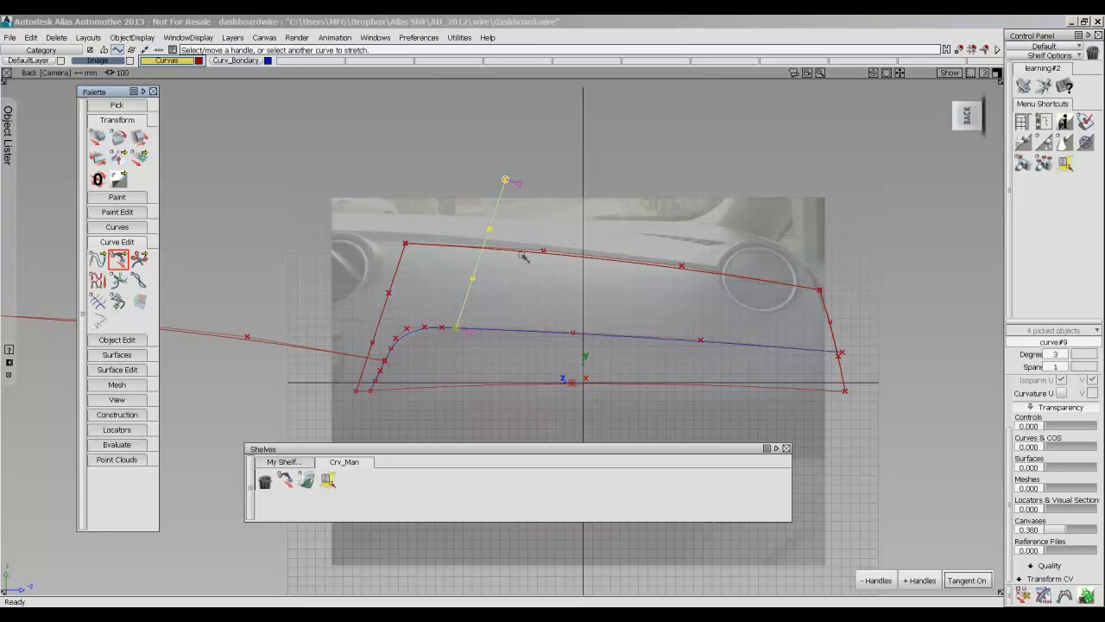
left_click_drag(524, 253, 477, 252)
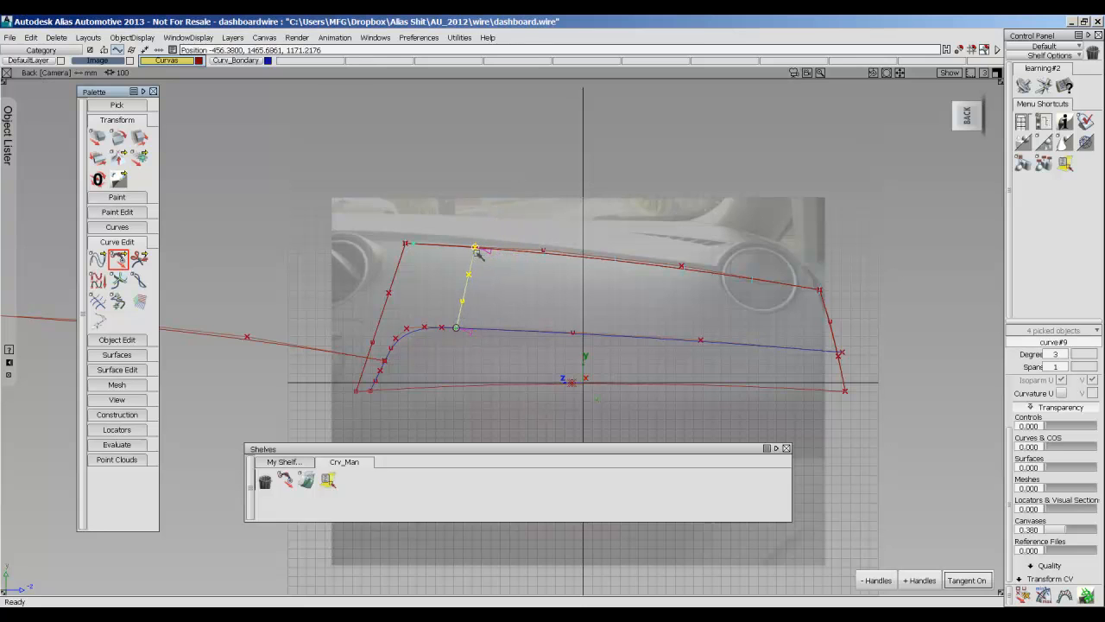
left_click(489, 286)
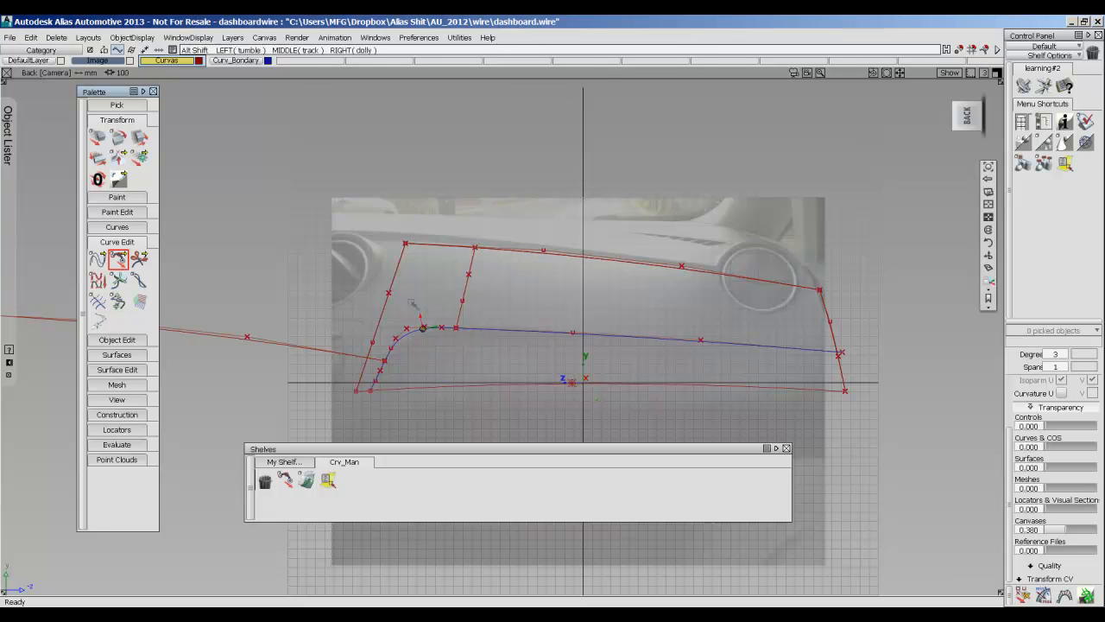
Try to stretch the long copied curve's free end back to the panel's slanted side curve.
middle_click_drag(414, 316, 486, 163, "alt+shift")
right_click_drag(486, 163, 291, 247, "alt+shift")
middle_click_drag(285, 245, 607, 275, "alt+shift")
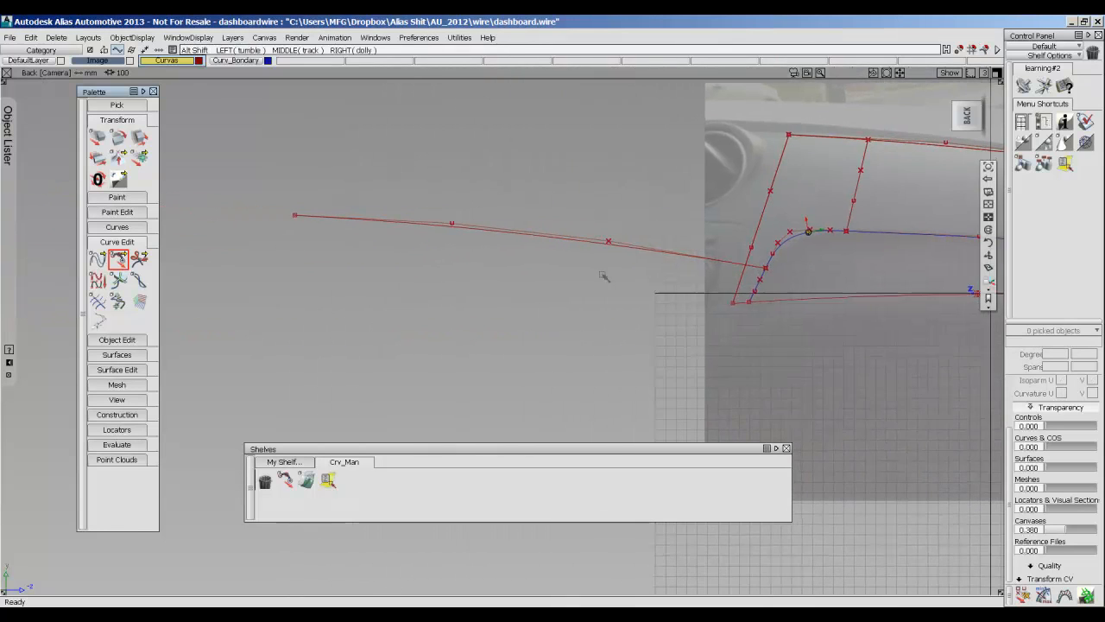
left_click(296, 216)
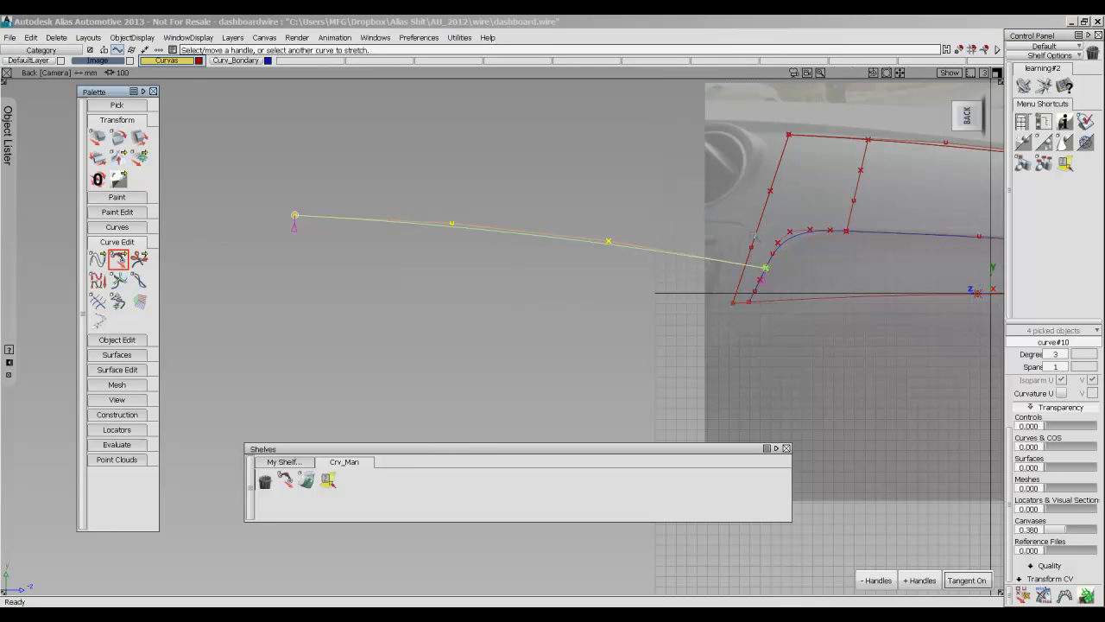
left_click_drag(295, 215, 754, 235)
left_click_drag(737, 283, 742, 276)
key("ctrl+z")
Try again to snap the long copied curve's free end onto the slanted side curve, and undo that stretch.
right_click_drag(809, 234, 889, 234, "alt+shift")
right_click_drag(732, 283, 686, 289, "alt+shift")
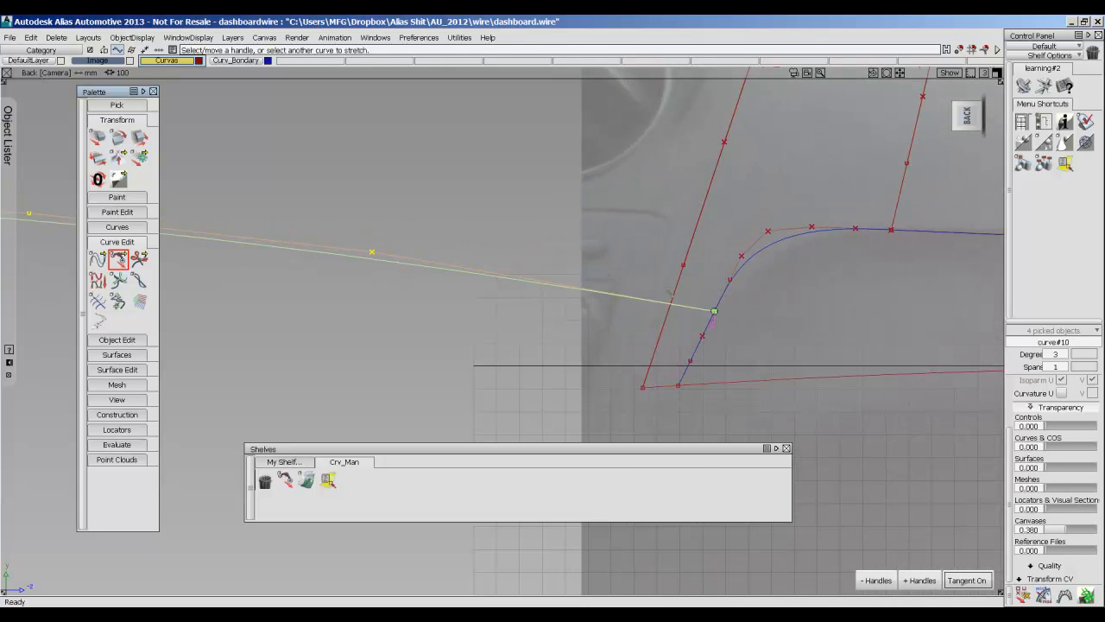
left_click_drag(677, 285, 678, 283)
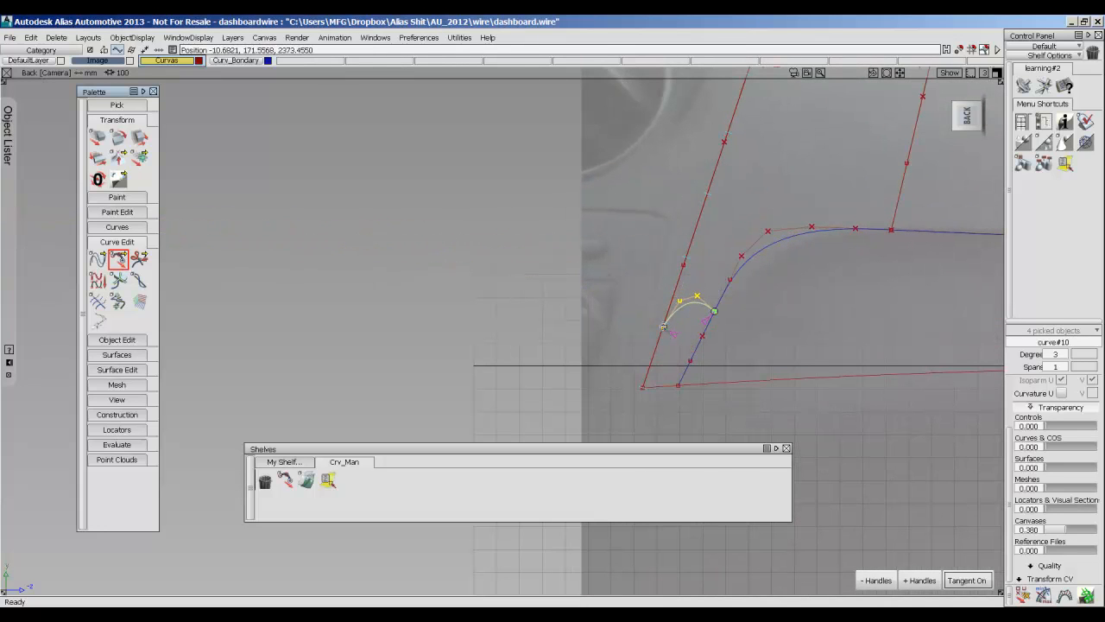
left_click_drag(665, 322, 666, 317)
key("ctrl+z")
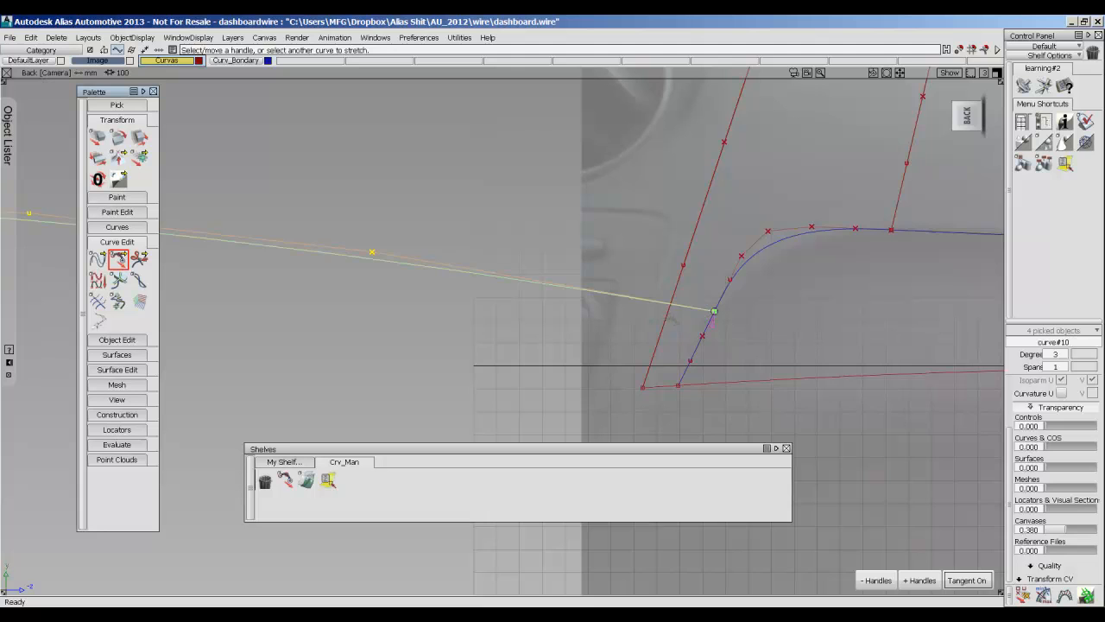
middle_click_drag(500, 317, 432, 286, "alt+shift")
right_click_drag(432, 286, 430, 281, "alt+shift")
middle_click_drag(635, 265, 413, 253, "alt+shift")
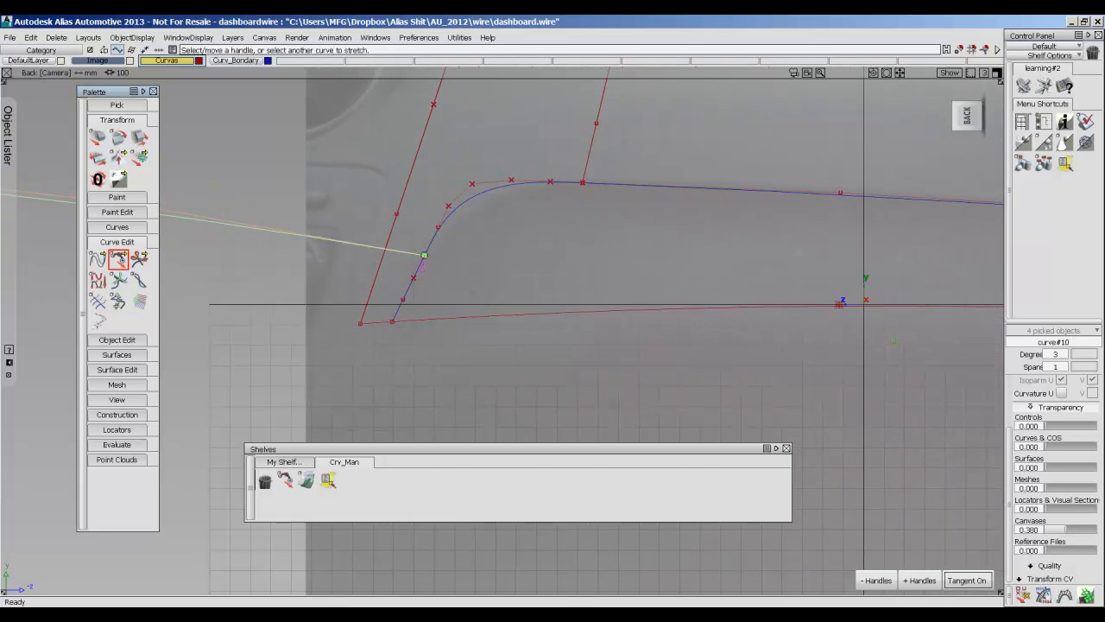
left_click_drag(462, 214, 462, 268, "ctrl+shift")
Try to split the long copied curve and the slanted side curve at their crossing with Intersect Curves and Detach, allowing construction history removal.
left_click(114, 263)
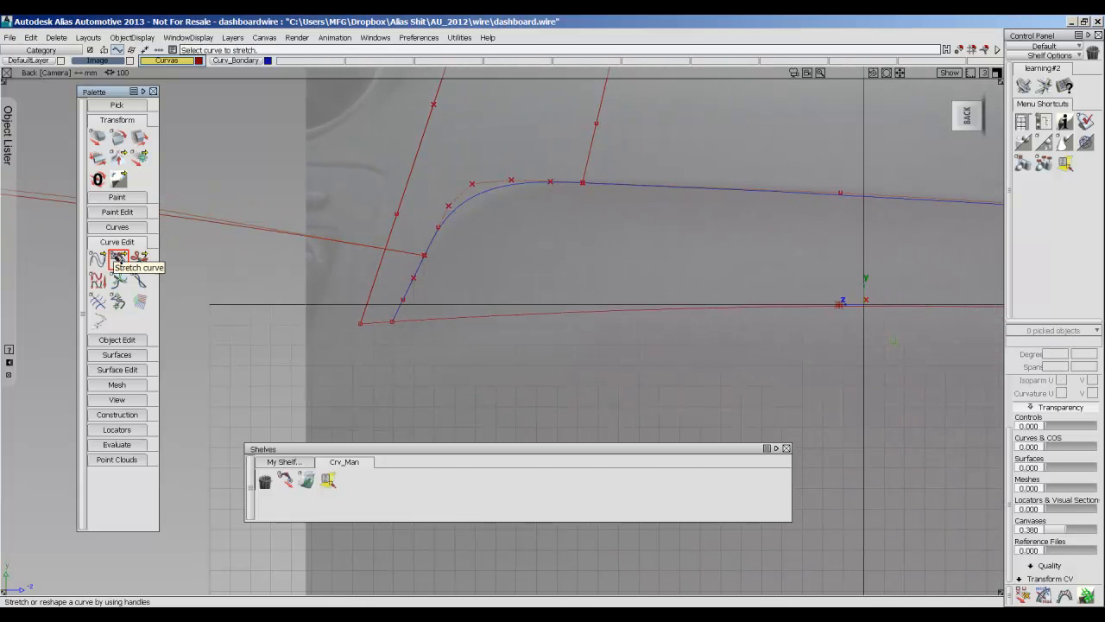
left_click(140, 260)
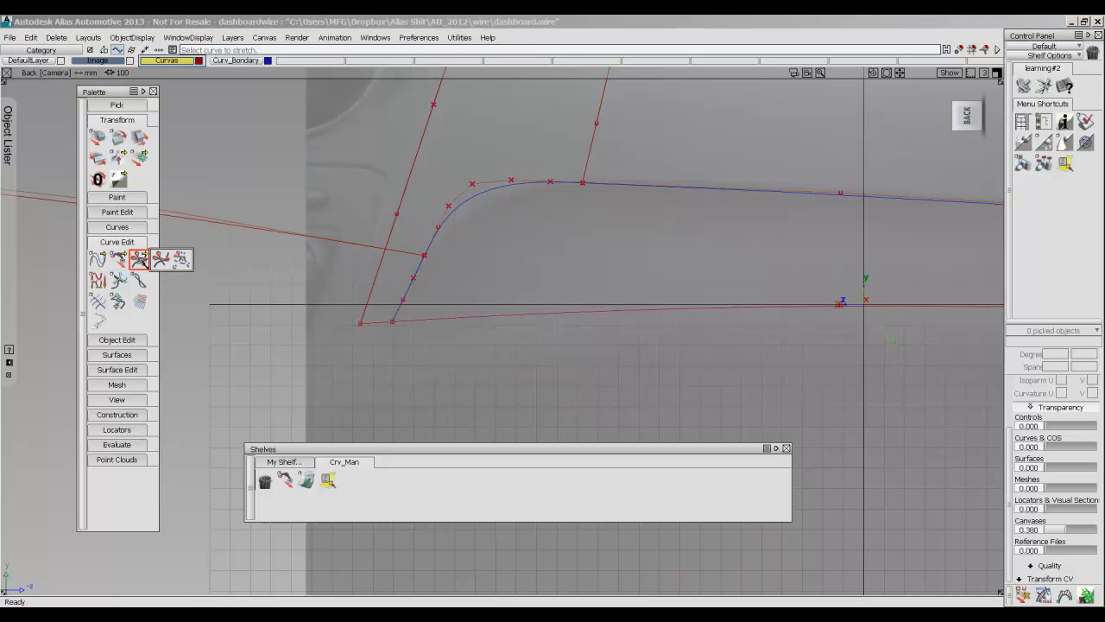
left_click(183, 262)
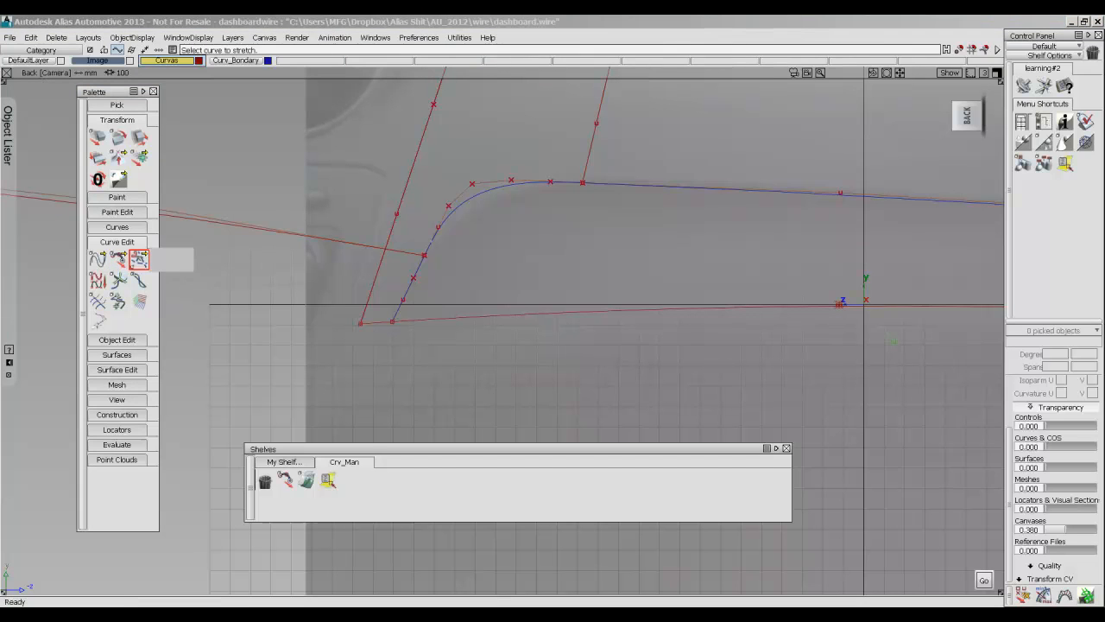
left_click(402, 252)
left_click(392, 229)
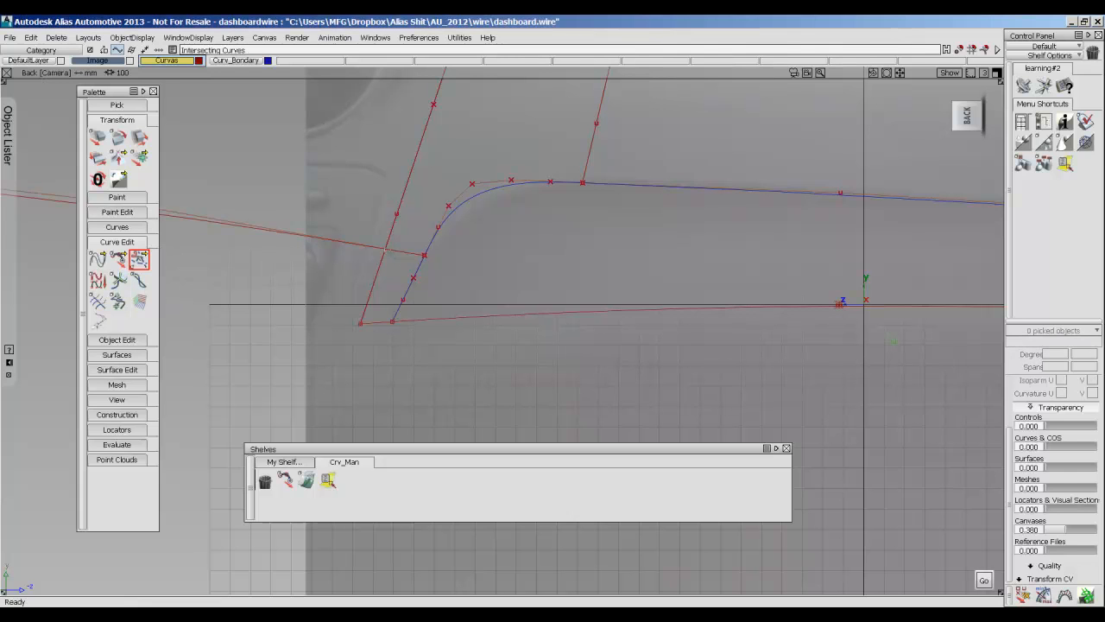
left_click(392, 250)
left_click(392, 235)
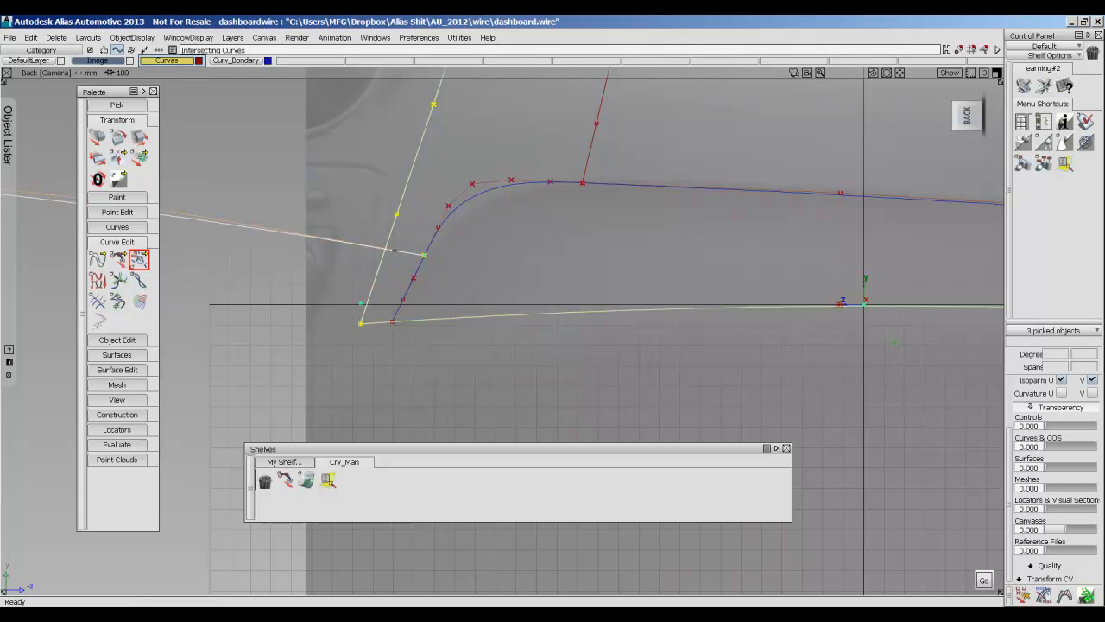
left_click(380, 251)
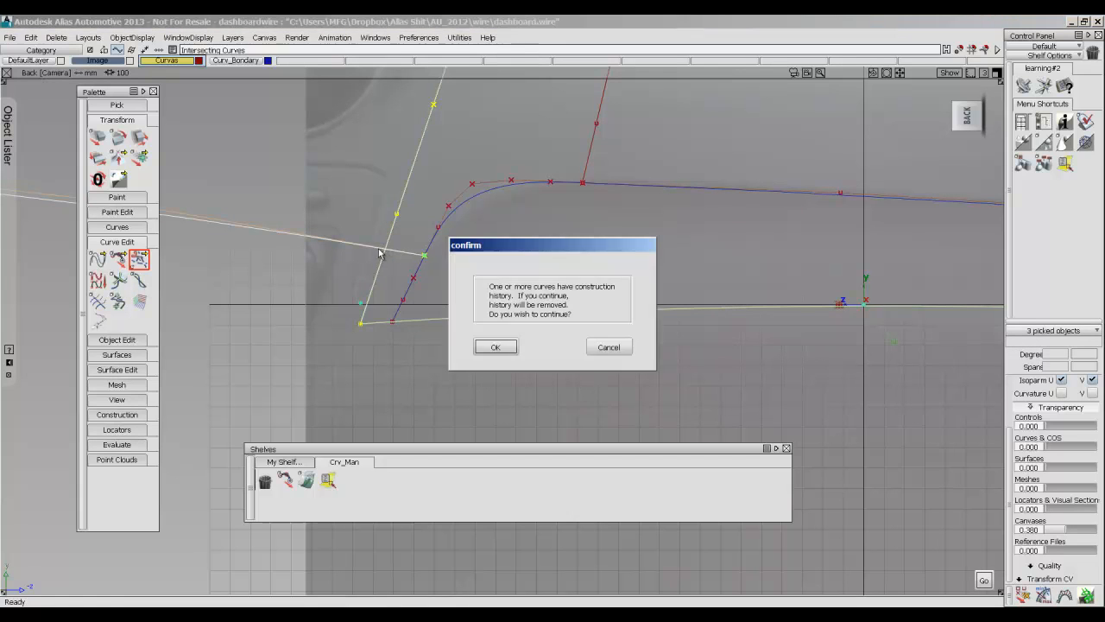
left_click(483, 347)
Examine the crossing of the long copied curve and the slanted side curve in perspective, and return to the Back view.
right_click_drag(508, 184, 373, 184, "alt+shift")
middle_click_drag(373, 201, 378, 212, "alt+shift")
right_click_drag(415, 225, 444, 231, "alt+shift")
left_click_drag(381, 274, 419, 287, "alt+shift")
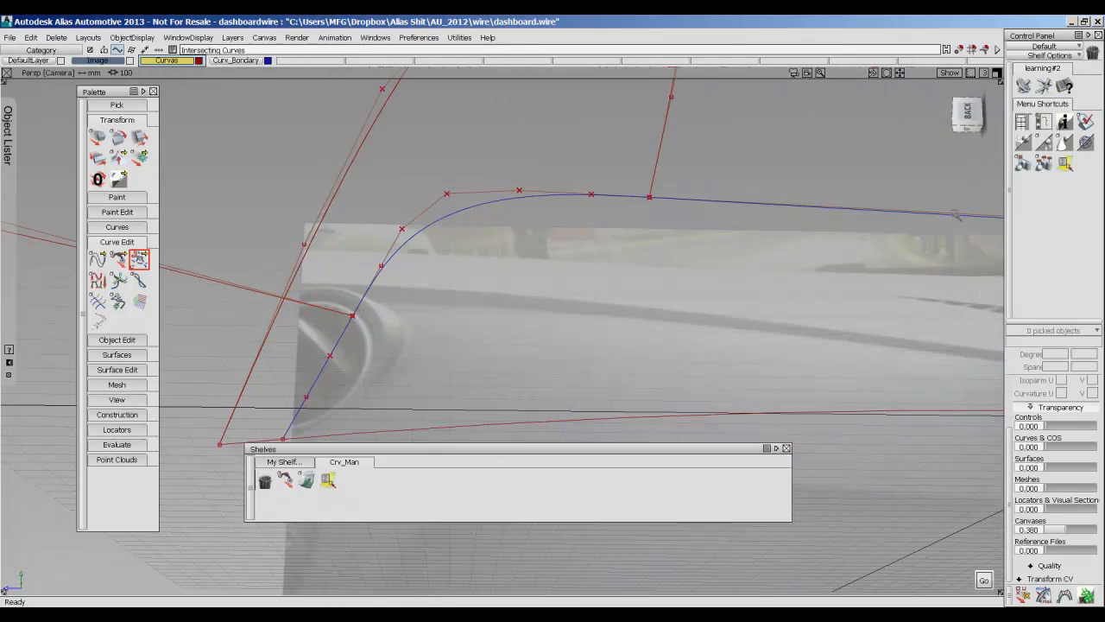
left_click(969, 113)
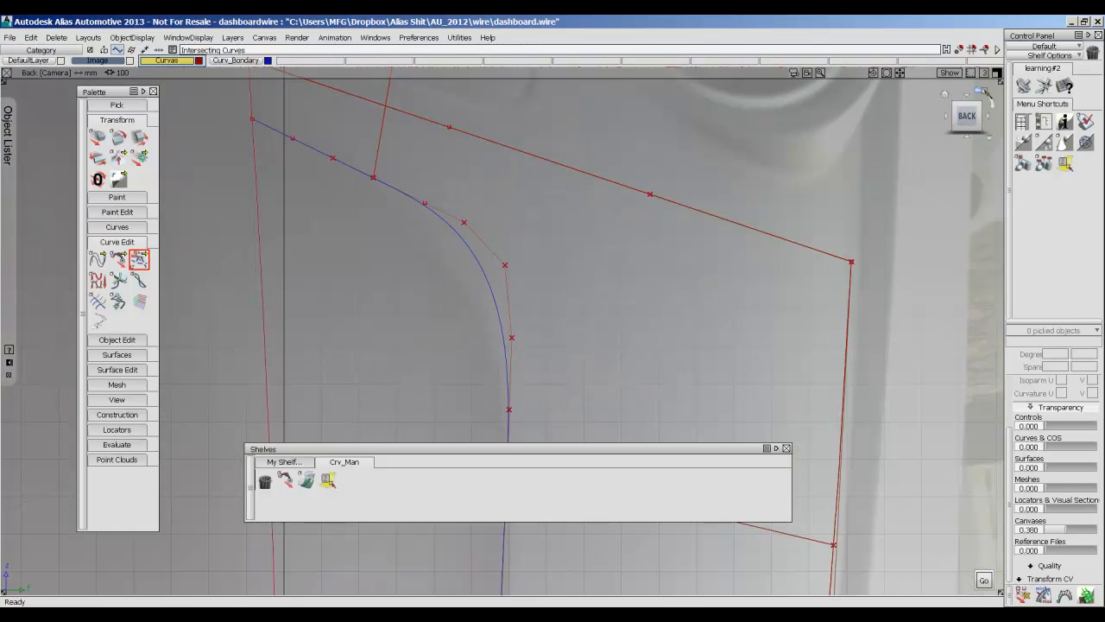
left_click(987, 94)
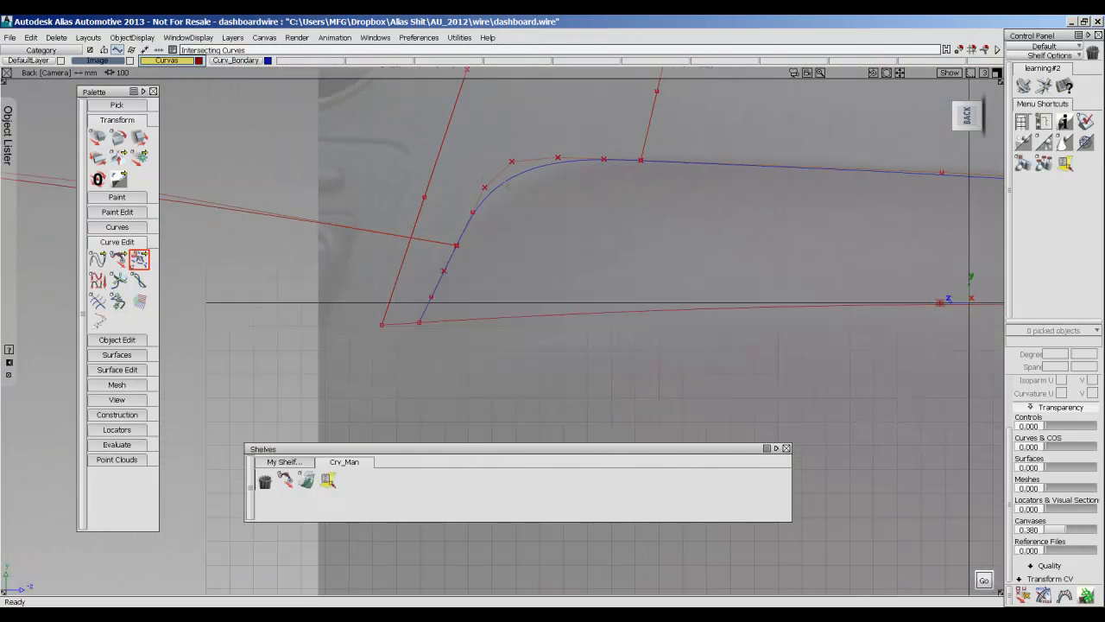
left_click_drag(328, 236, 359, 236, "ctrl+shift")
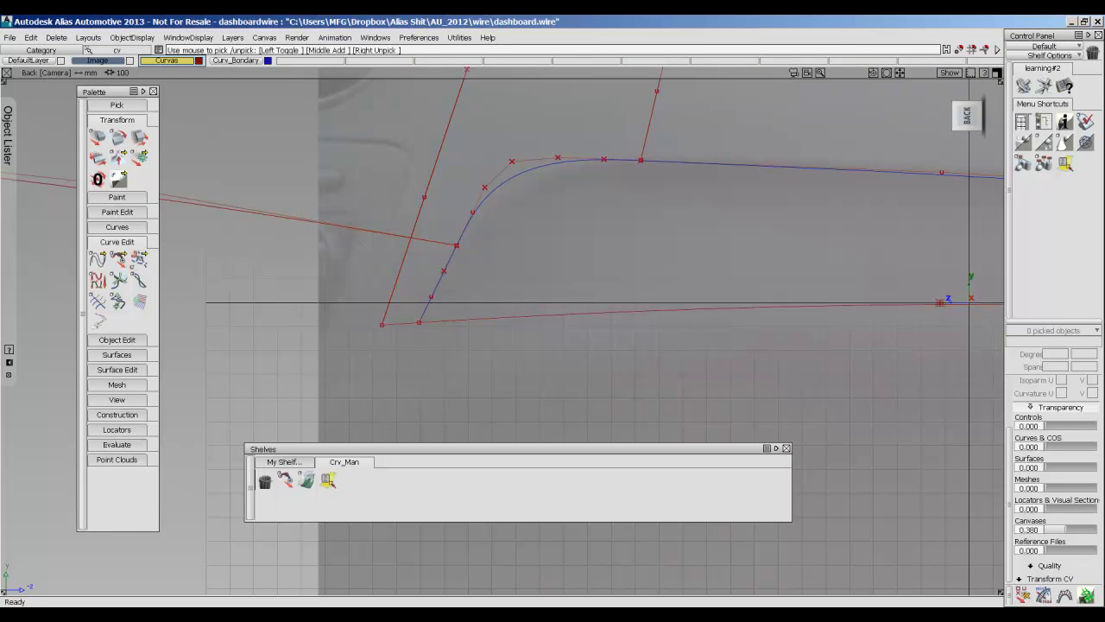
Delete the long copied curve that overshoots the panel's slanted side curve.
left_click_drag(383, 191, 400, 214, "ctrl+shift")
left_click(386, 234)
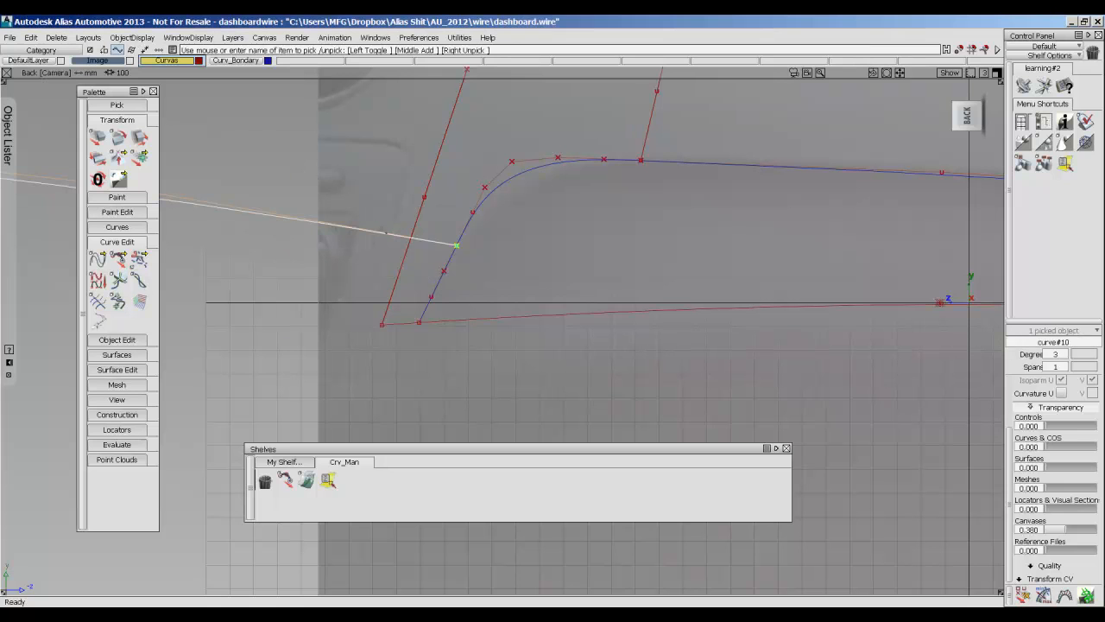
key("Delete")
key("Return")
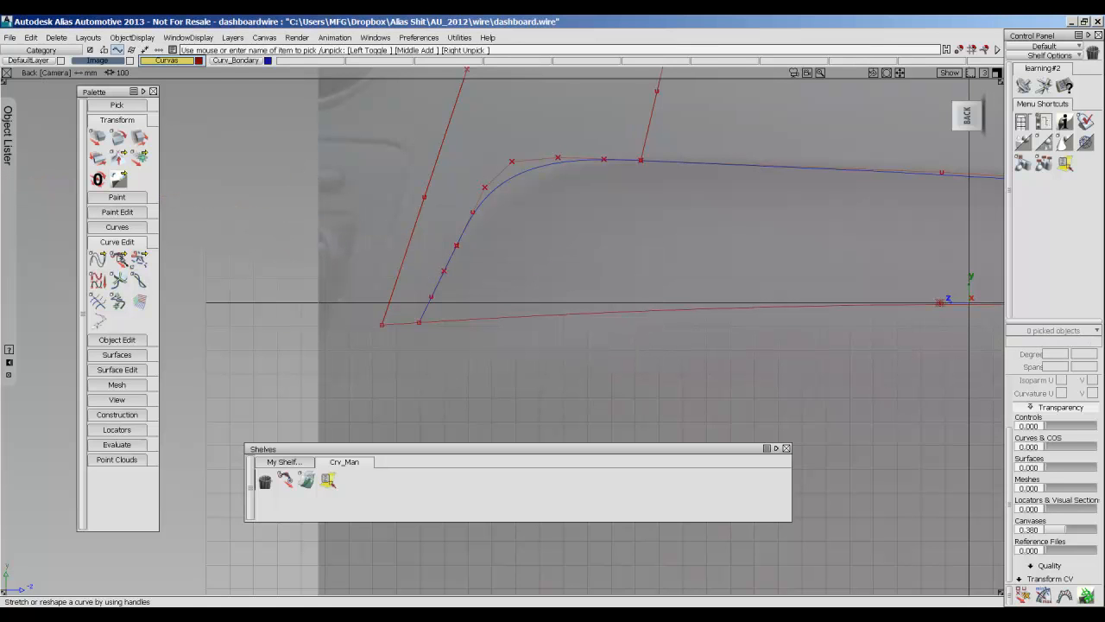
Draw a short edit-point curve from the lower end of the boundary's rounded corner to the panel's slanted side curve.
left_click(111, 244)
left_click(116, 230)
left_click_drag(120, 246, 163, 247)
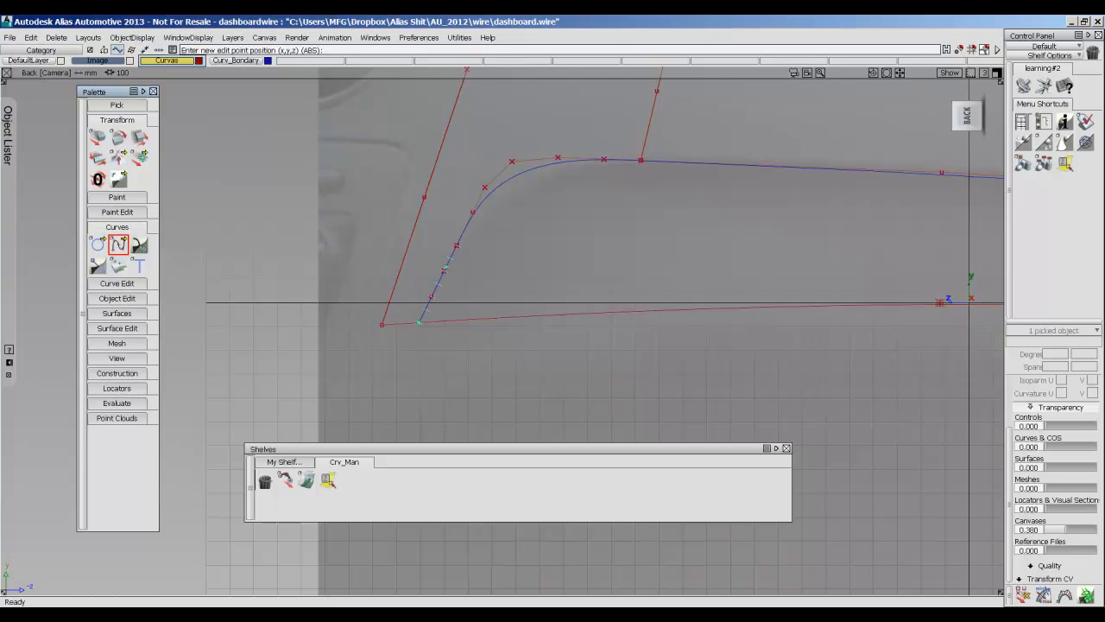
left_click(456, 245)
left_click_drag(406, 259, 411, 240)
left_click(119, 245)
middle_click_drag(517, 253, 413, 318, "alt+shift")
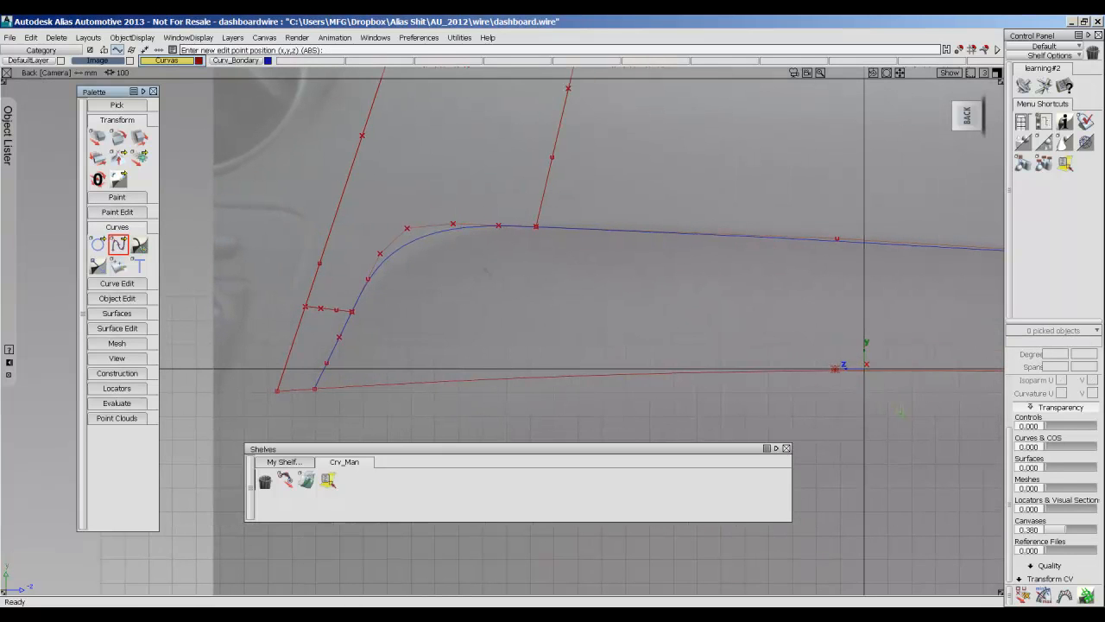
Expand the Object Lister, collapse the Palette and make the Curv_Bondary layer active.
scroll(414, 316, "down", 2)
middle_click_drag(449, 230, 409, 231, "alt+shift")
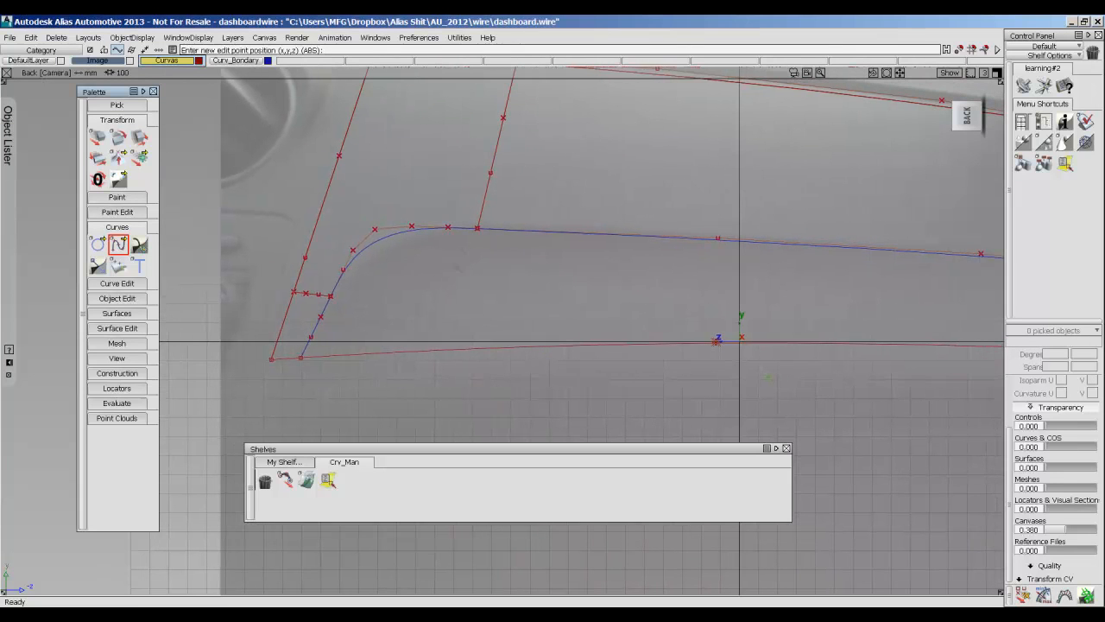
left_click_drag(460, 254, 502, 256, "ctrl+shift")
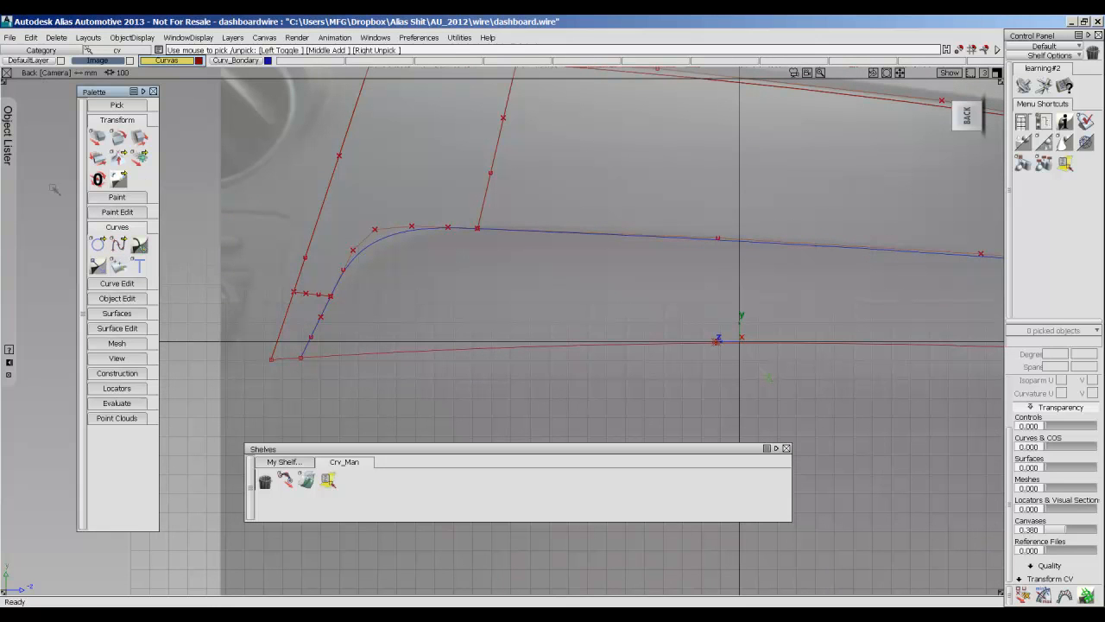
left_click(6, 207)
left_click(108, 95)
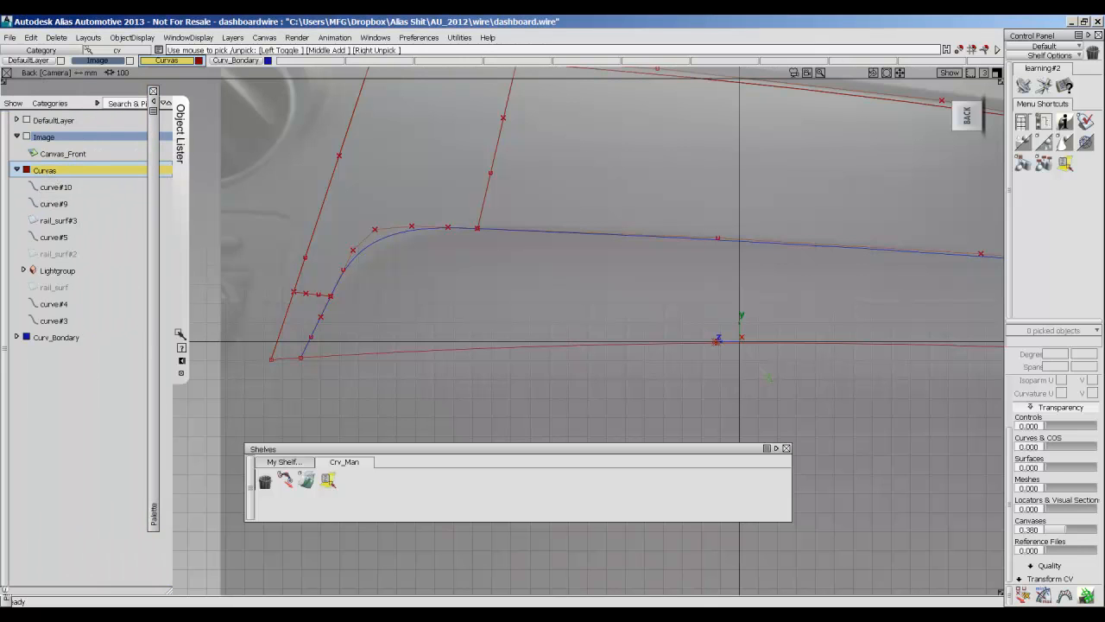
left_click(70, 340)
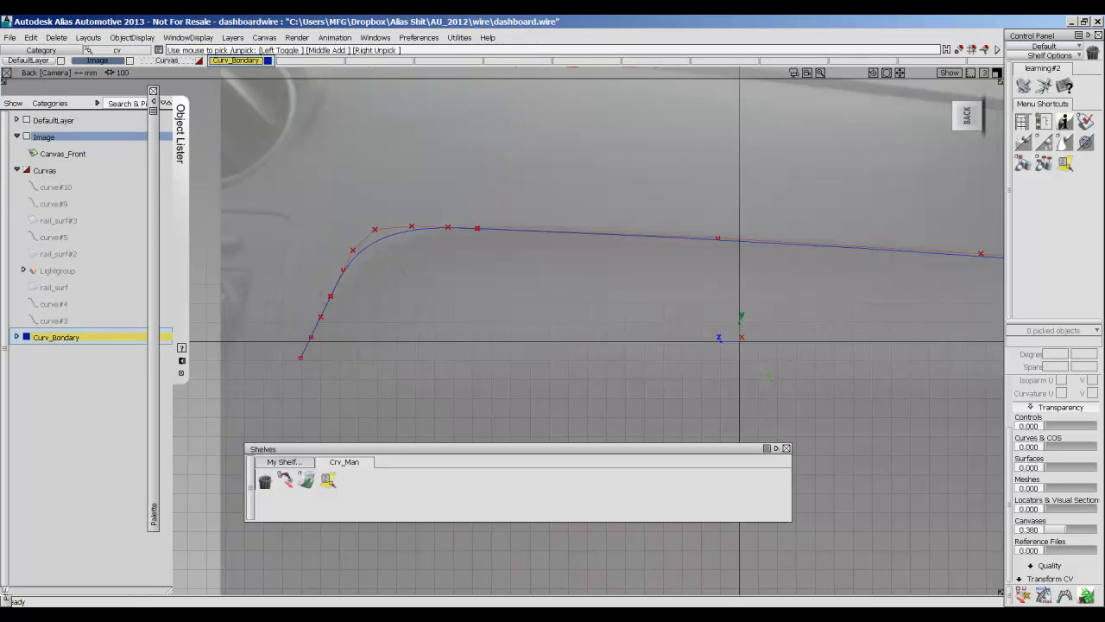
Delete the boundary's rounded corner curve between the slanted segment and the long upper segment.
left_click_drag(364, 271, 400, 275, "ctrl+shift")
left_click(353, 250)
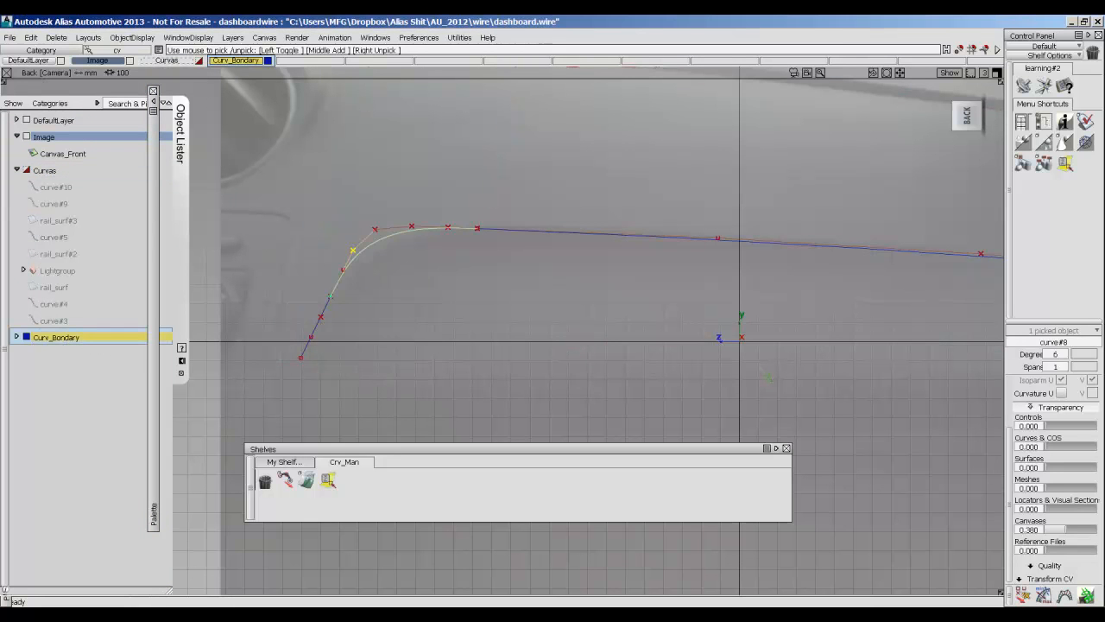
key("Delete")
key("Return")
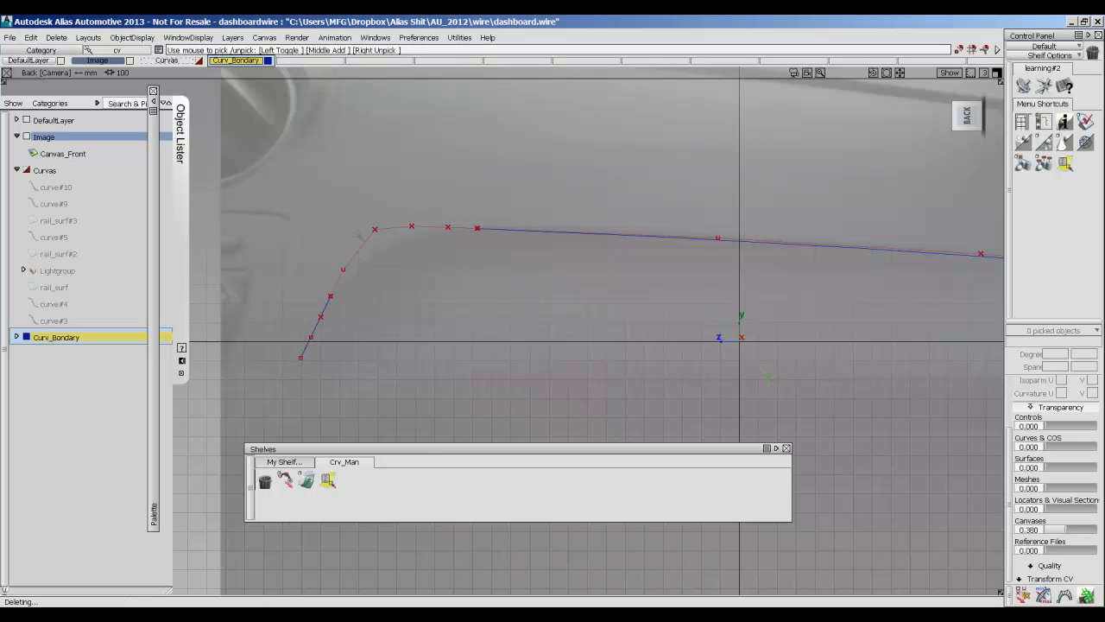
Make the Curvas layer active and delete the control points left over from the rounded corner curve.
left_click(44, 170)
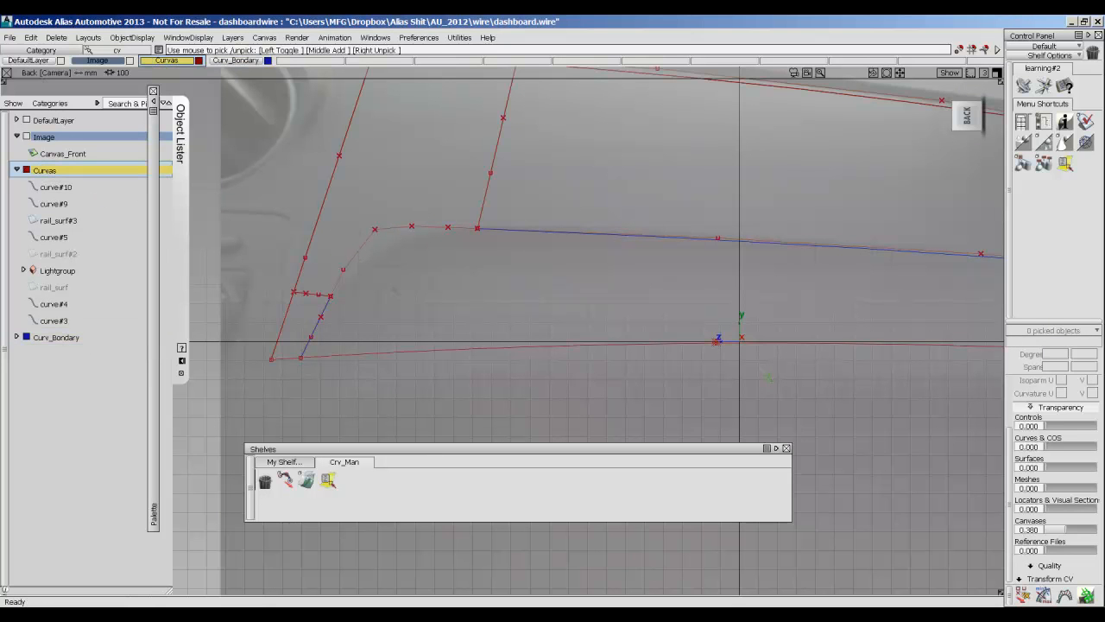
left_click_drag(466, 248, 460, 307, "ctrl+shift")
middle_click_drag(543, 249, 592, 261, "alt+shift")
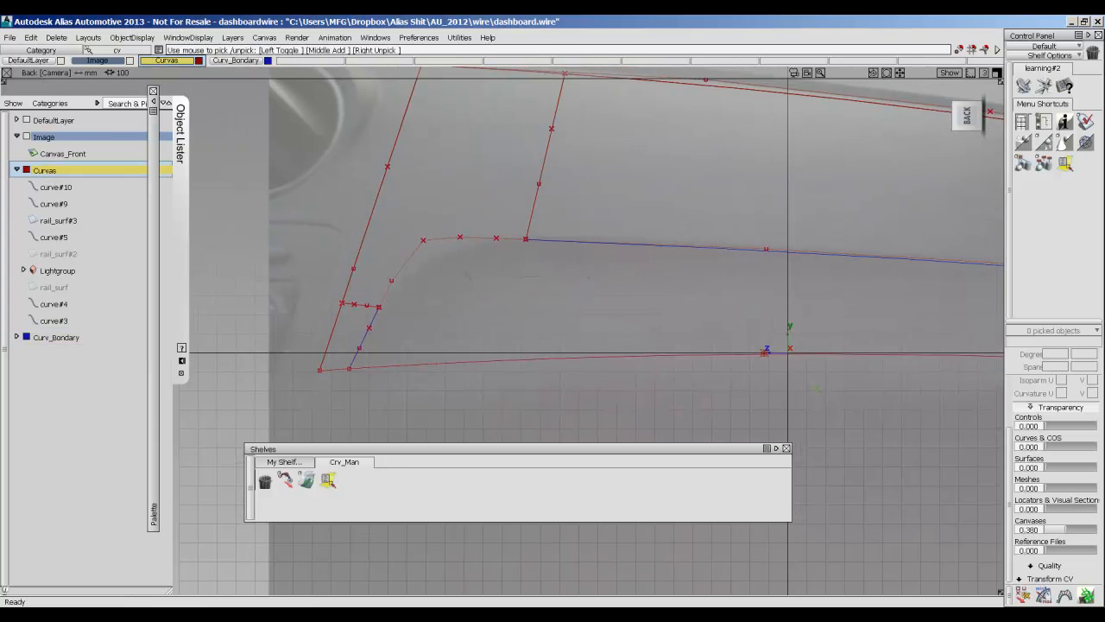
scroll(592, 261, "up", 1)
left_click_drag(477, 278, 496, 293, "ctrl+shift")
left_click(433, 239)
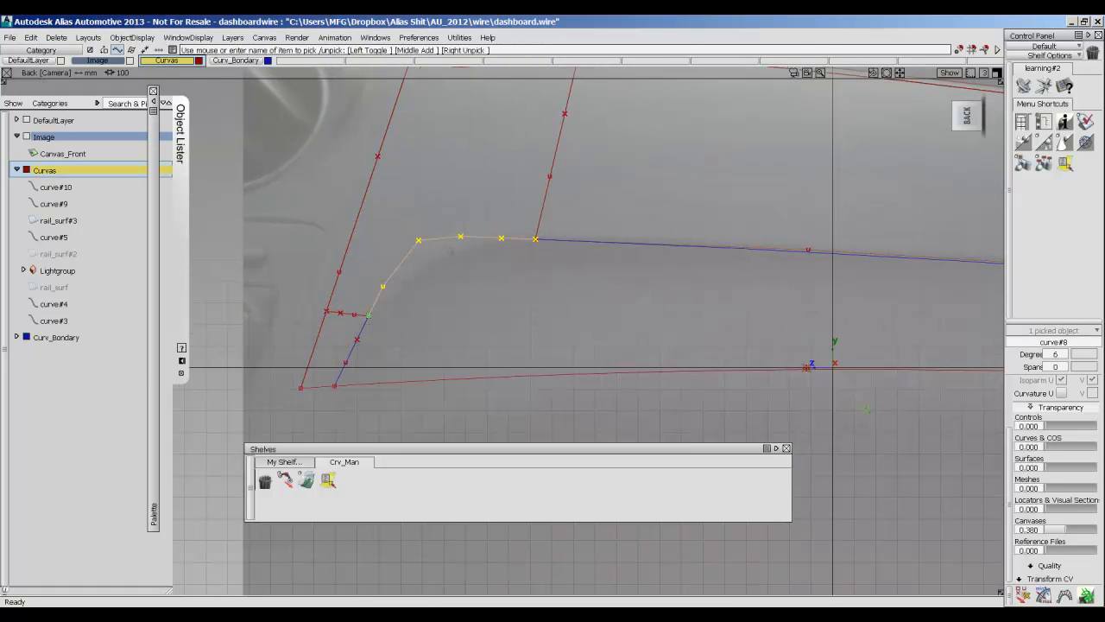
key("Delete")
left_click_drag(490, 249, 506, 197, "ctrl+shift")
middle_click_drag(511, 262, 546, 231, "alt+shift")
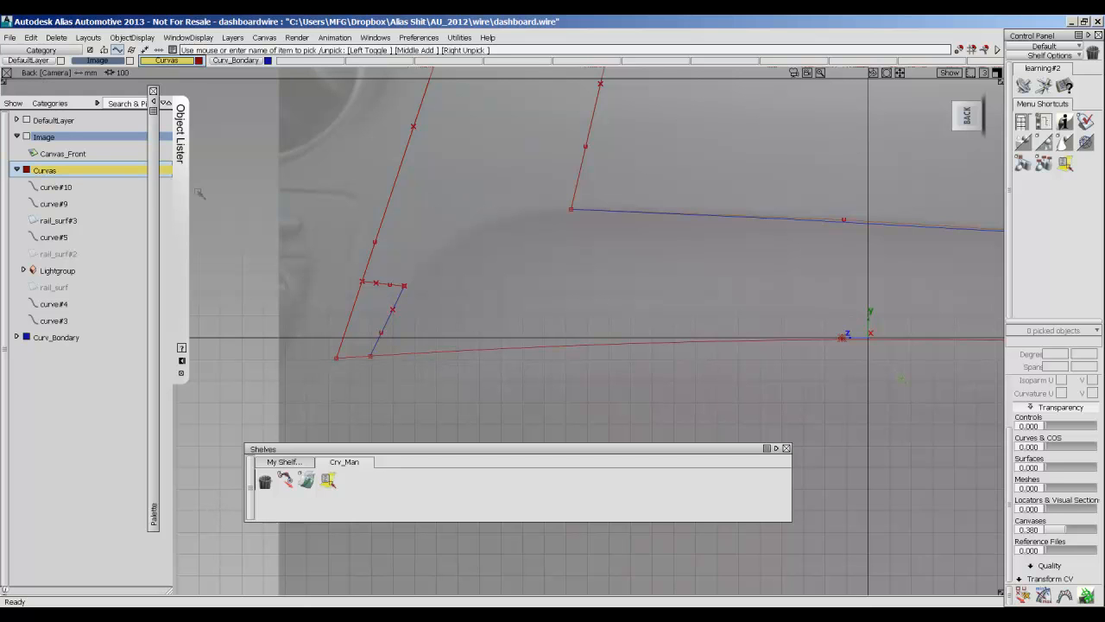
Expand the Palette and draw an edit-point curve from the long upper boundary segment's open end out past the slanted side curve.
double_click(154, 148)
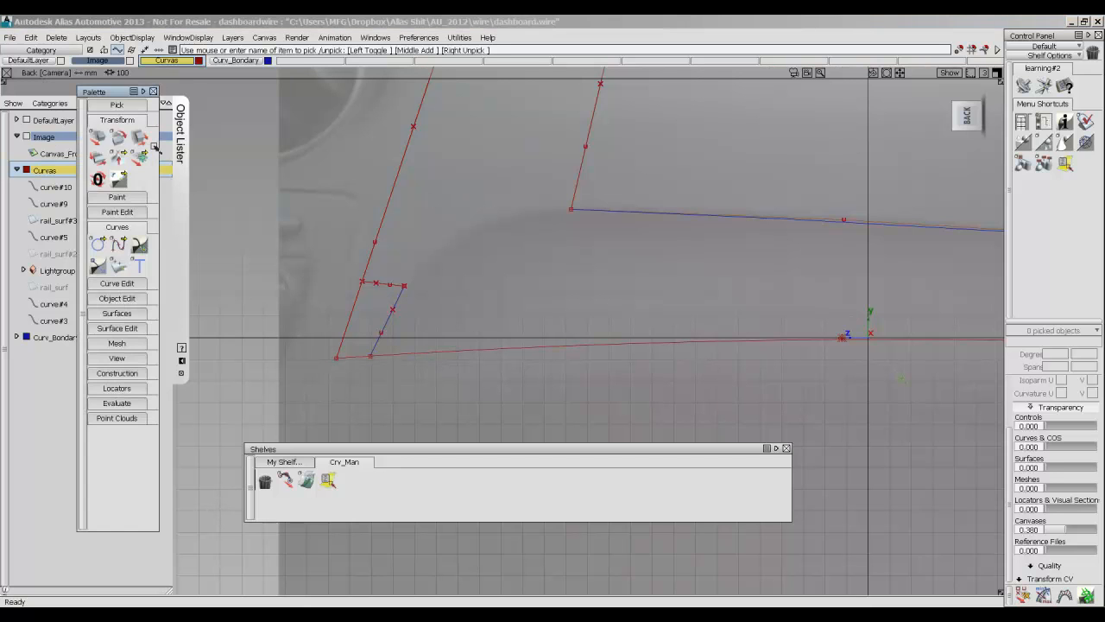
left_click_drag(140, 245, 159, 244)
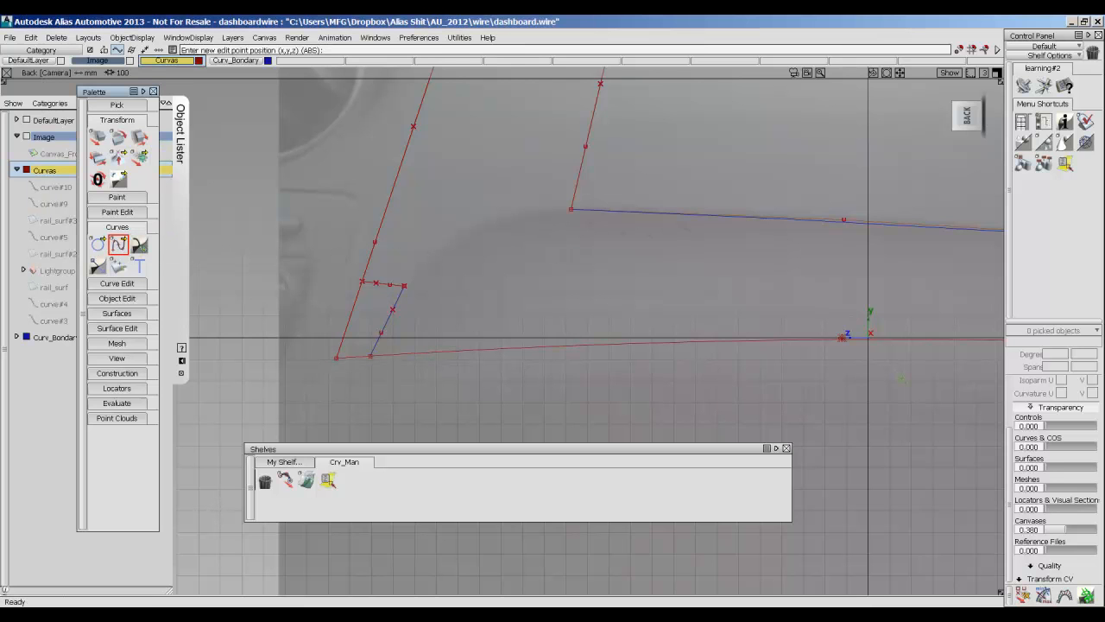
left_click(570, 208)
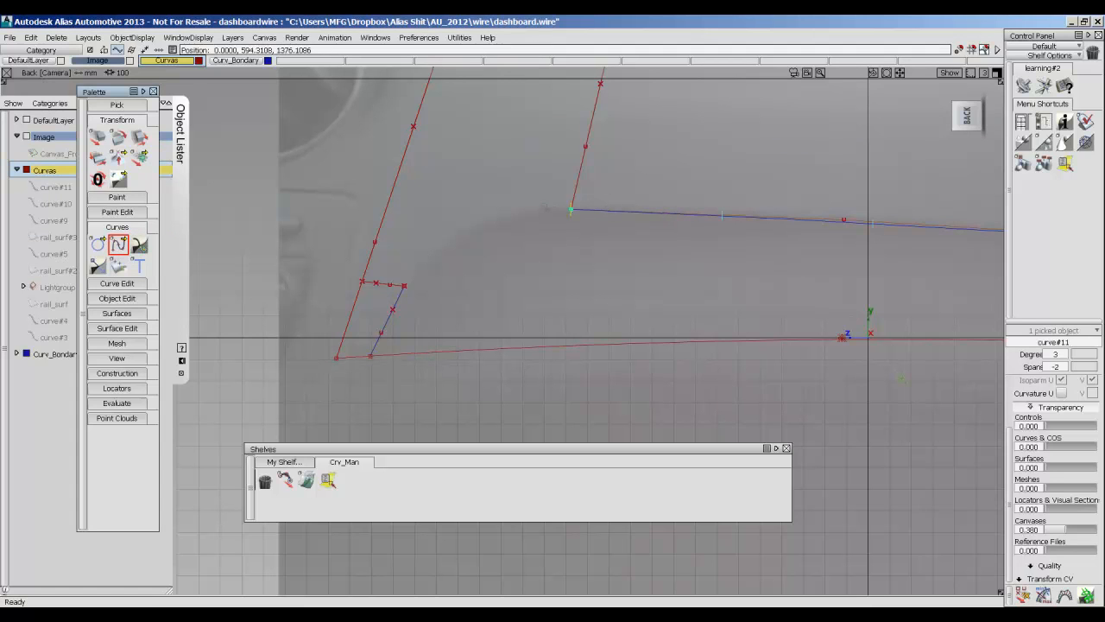
left_click(333, 195)
left_click_drag(544, 238, 544, 172, "ctrl+shift")
middle_click_drag(479, 213, 541, 211, "alt+shift")
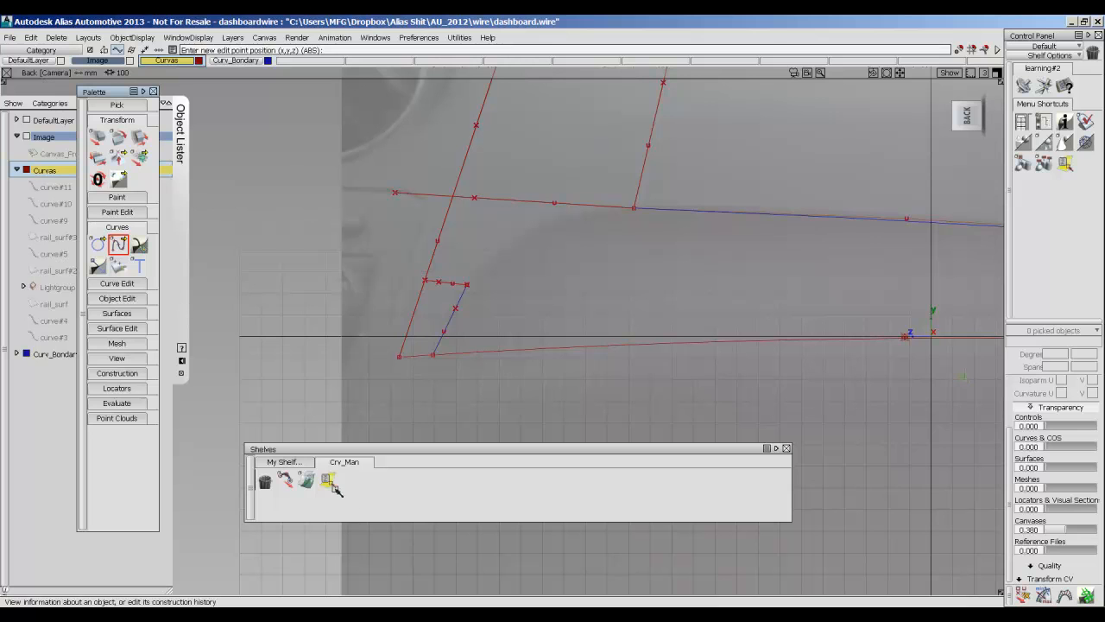
Align the new extension curve to the open end of the long upper boundary segment with G2 Curvature continuity and blending enabled.
double_click(307, 480)
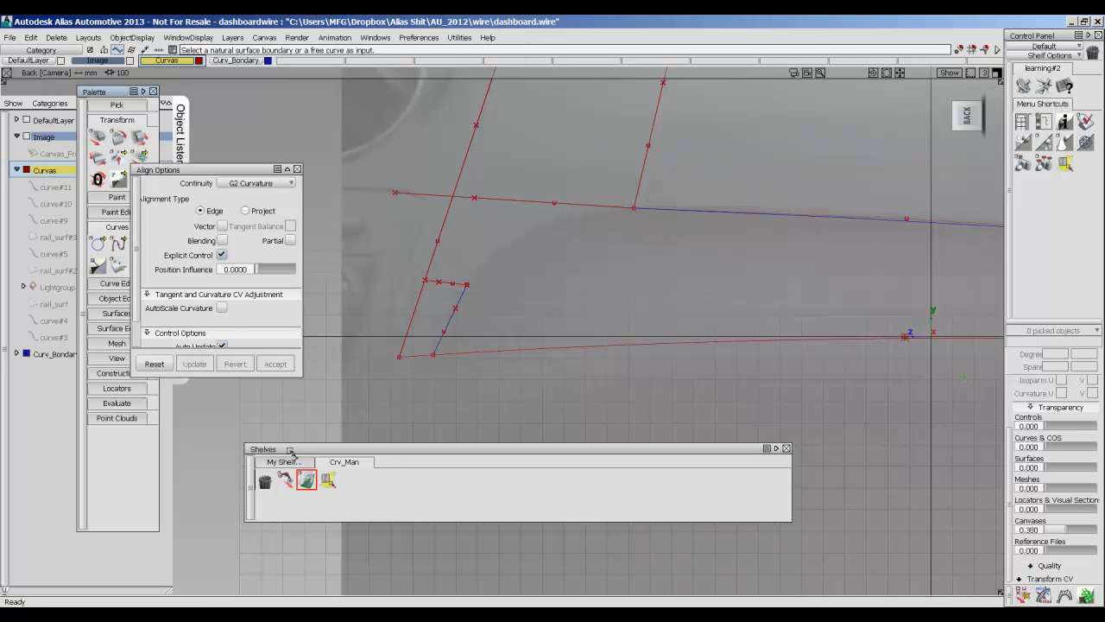
left_click(256, 185)
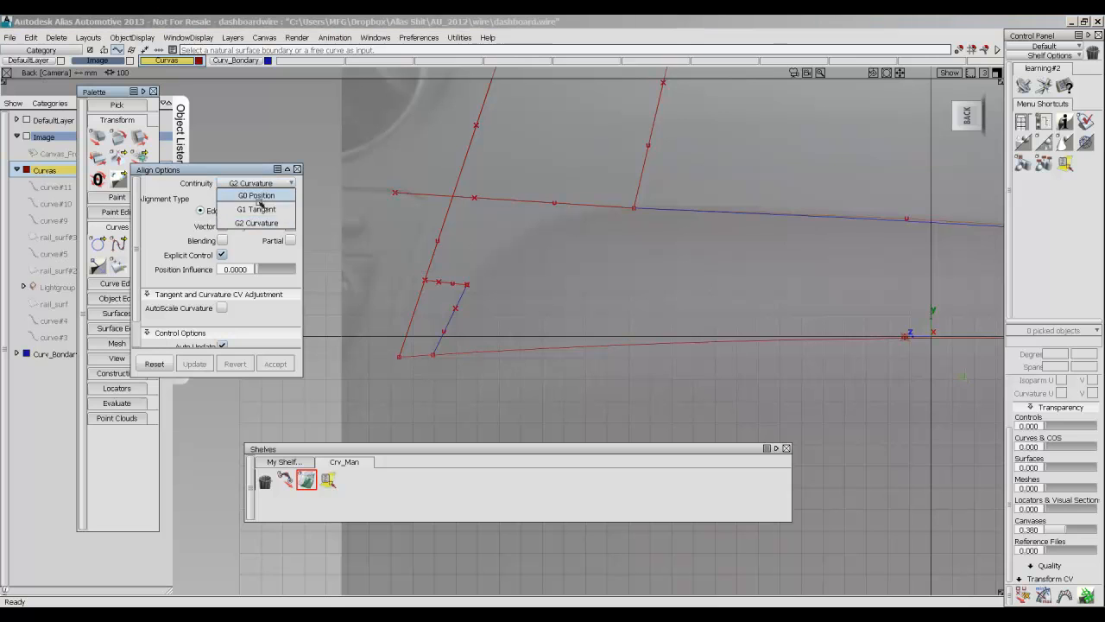
left_click(257, 223)
left_click(633, 206)
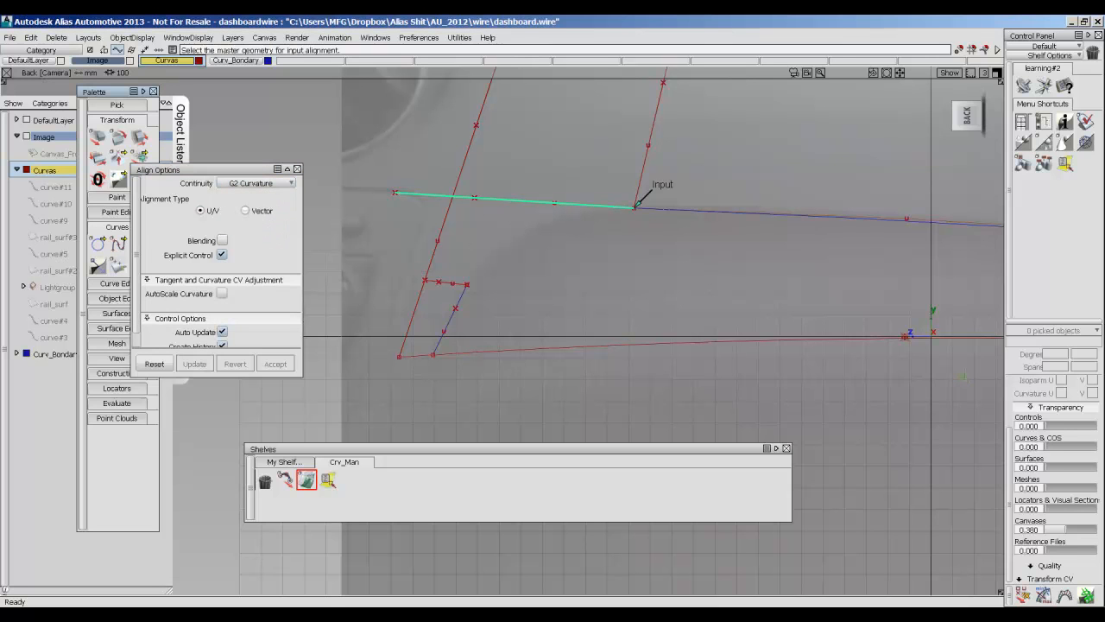
left_click(640, 208)
middle_click_drag(508, 241, 577, 218, "alt+shift")
left_click(222, 212)
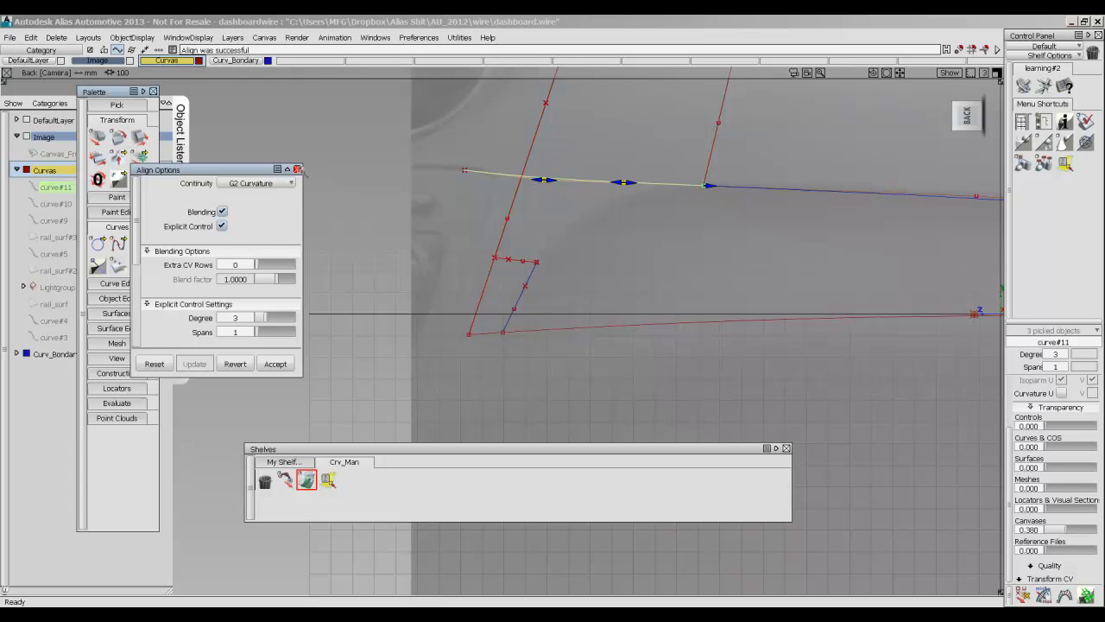
left_click(297, 169)
Reduce the aligned extension curve to degree 2 and accept the rebuild.
left_click_drag(622, 234, 623, 260, "ctrl+shift")
left_click(572, 179)
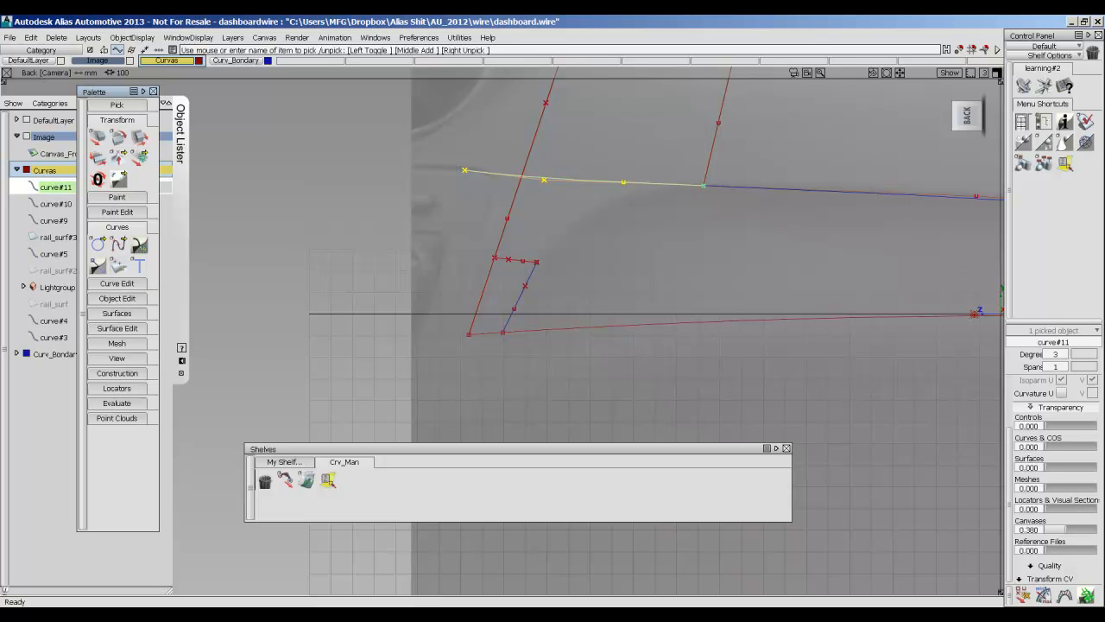
left_click(1067, 356)
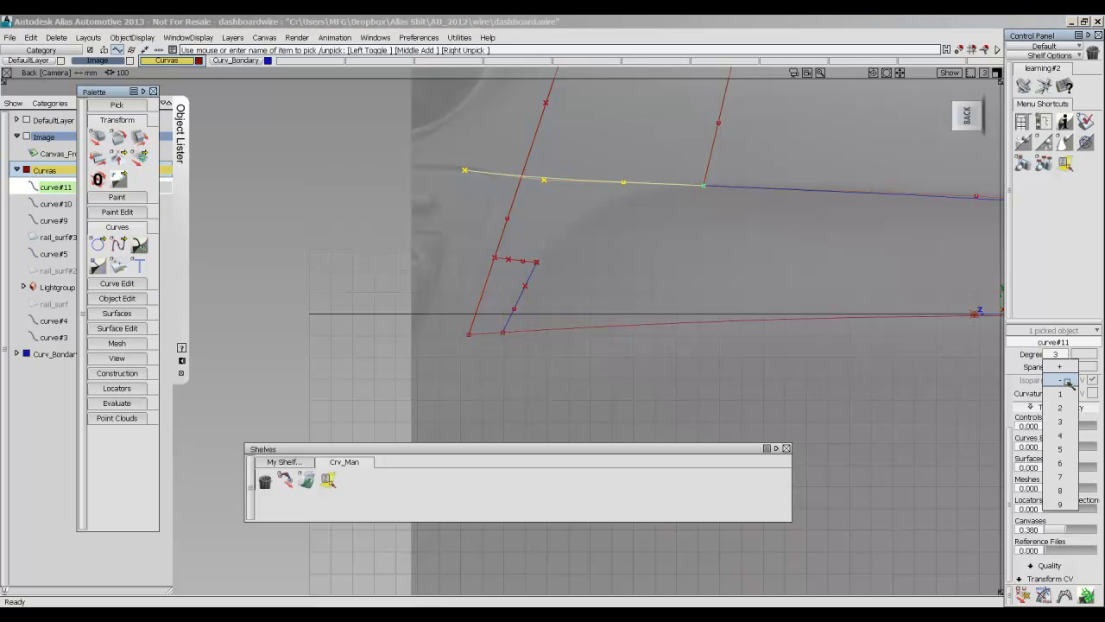
left_click(1063, 408)
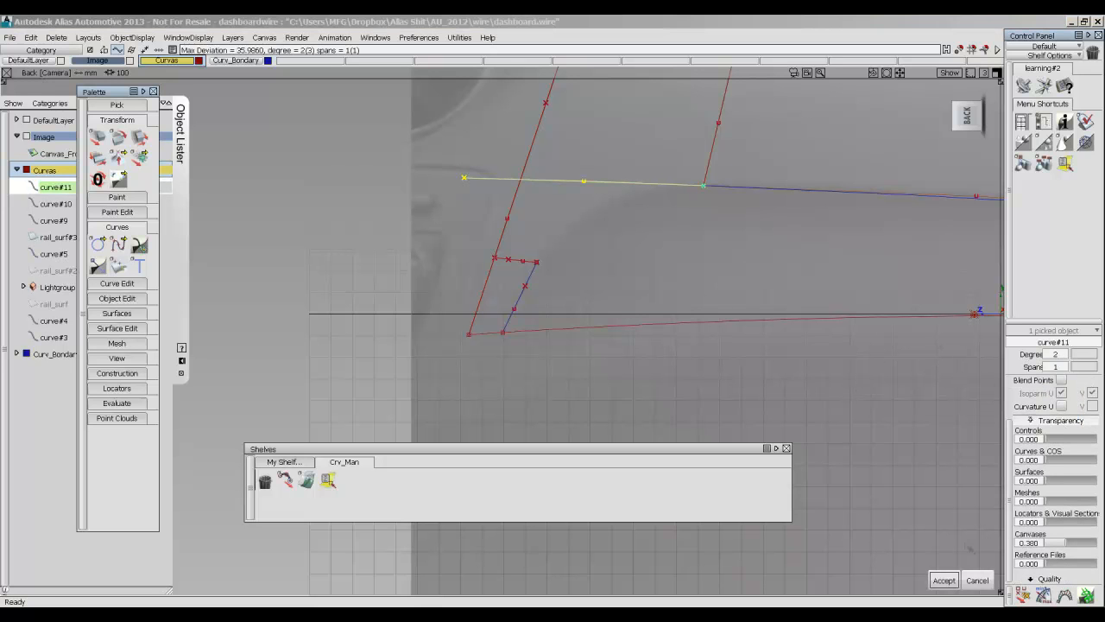
left_click(942, 581)
Reopen the extension curve's alignment through its construction history and move its middle control point to a tangent scalar of about 42.9.
left_click(616, 222)
middle_click_drag(616, 222, 524, 238, "alt+shift")
left_click(327, 479)
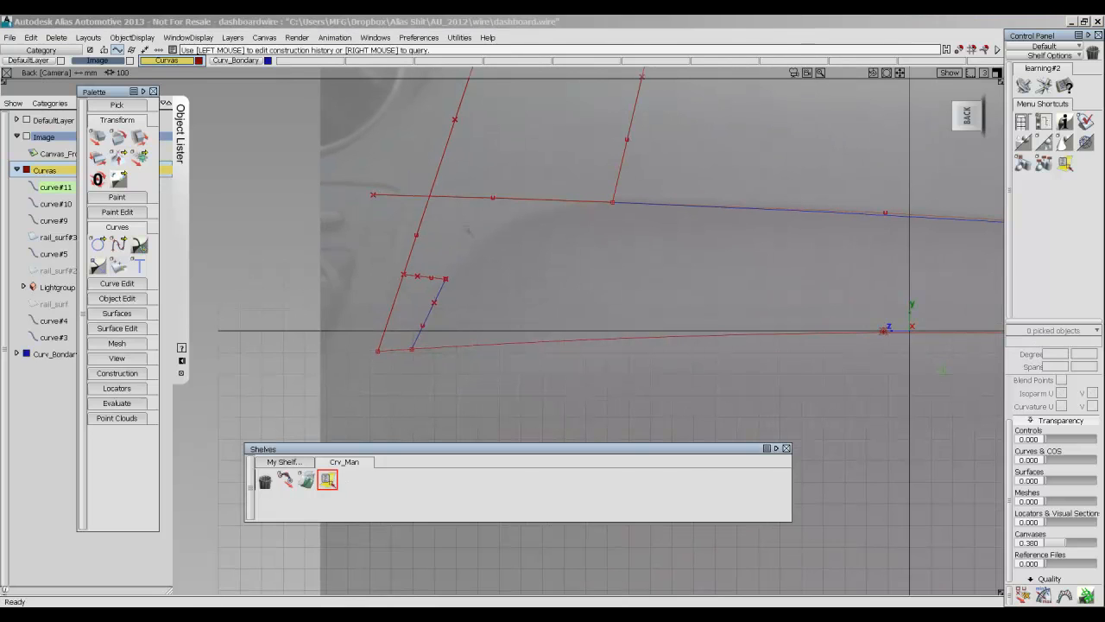
left_click(511, 196)
mouse_move(375, 197)
left_mouse_down()
mouse_move(397, 198)
mouse_move(373, 197)
left_mouse_up()
left_click_drag(494, 198, 519, 199)
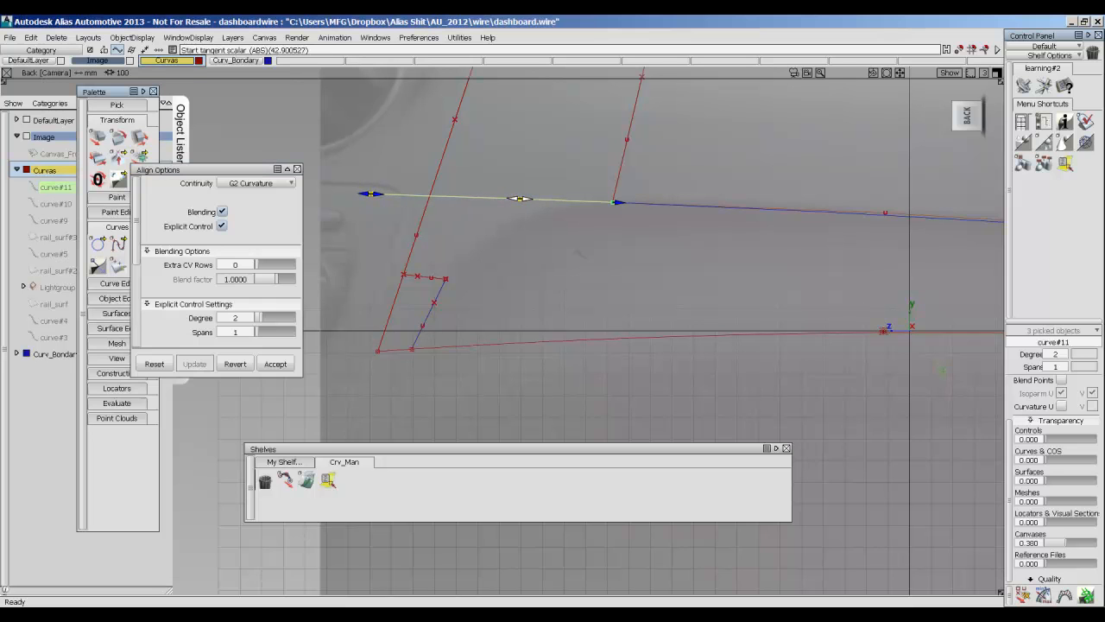
left_click(559, 256)
middle_click_drag(560, 256, 605, 221, "alt+shift")
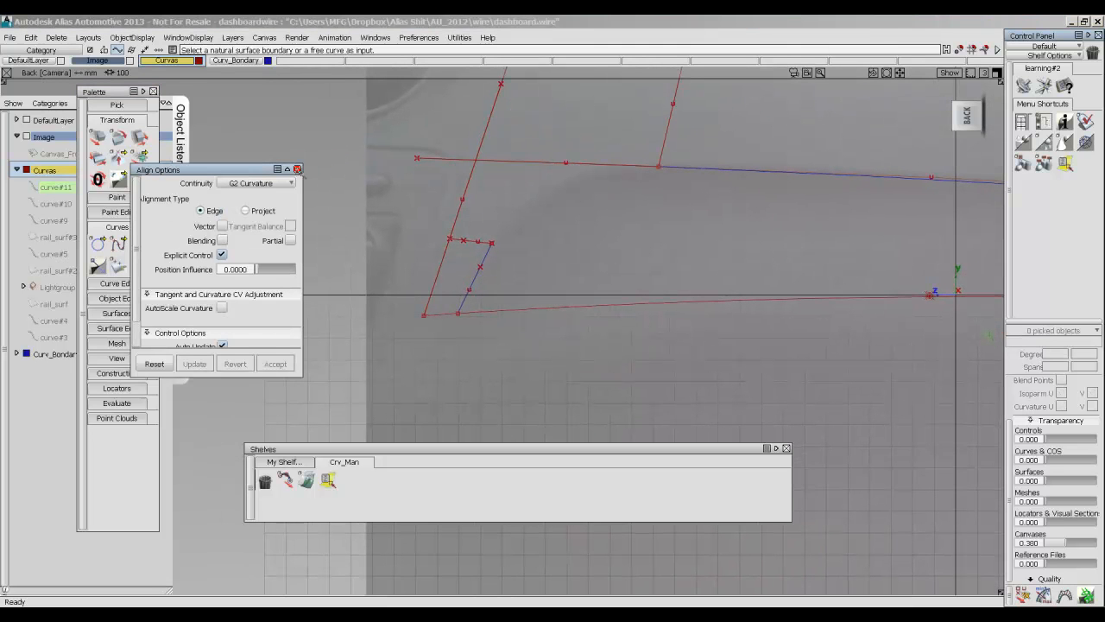
left_click(297, 170)
Examine the base rail surface, shaded and unshaded, against the boundary curves and the dashboard photo.
middle_click_drag(779, 236, 552, 294, "alt+shift")
scroll(552, 292, "down", 4)
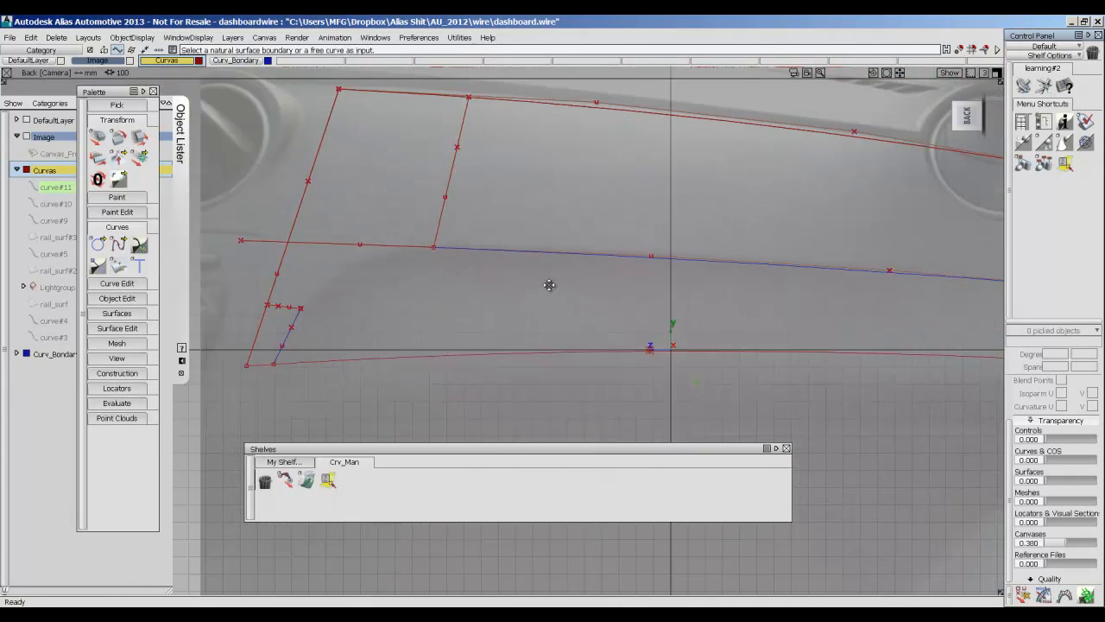
middle_click_drag(777, 301, 730, 305, "alt+shift")
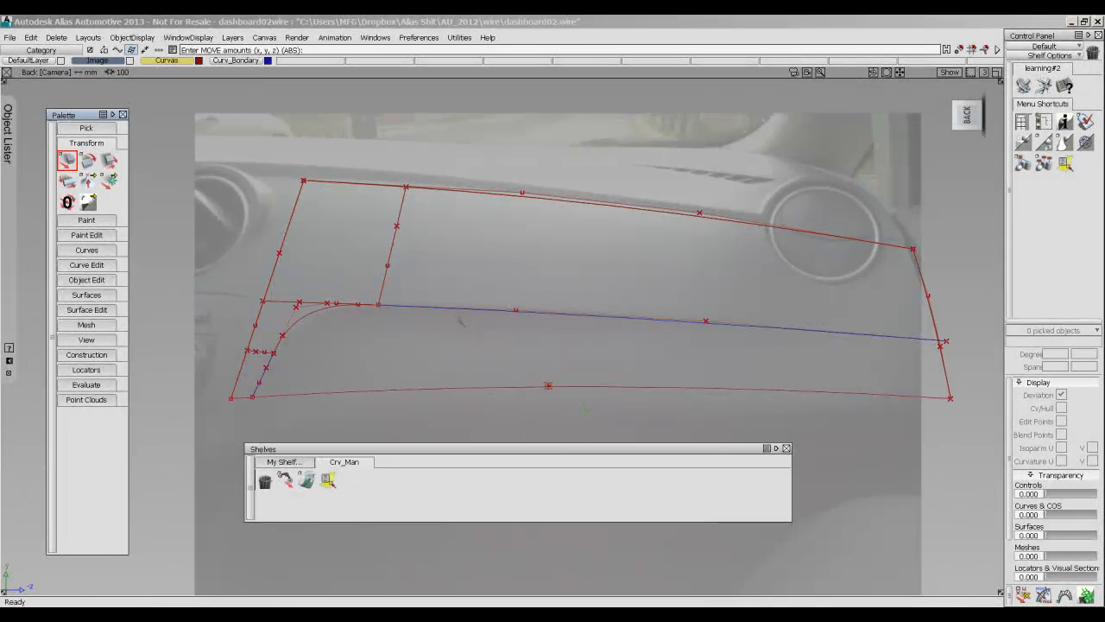
left_click_drag(460, 340, 456, 274, "ctrl+shift")
right_click_drag(510, 261, 592, 271, "ctrl+shift")
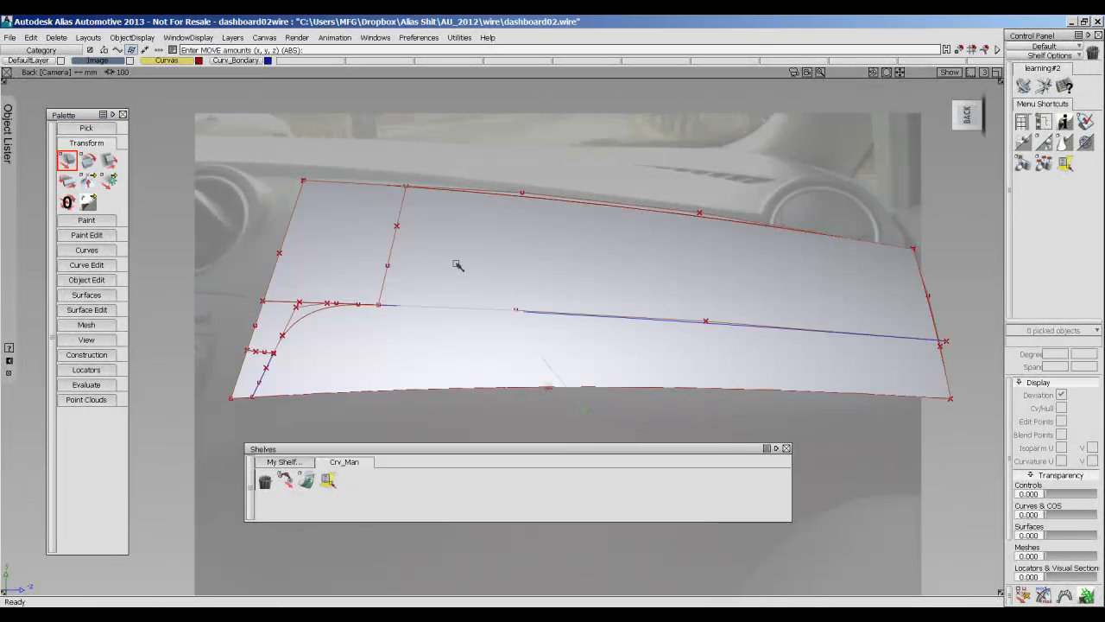
left_click_drag(495, 251, 548, 271, "ctrl+shift")
left_click(548, 281)
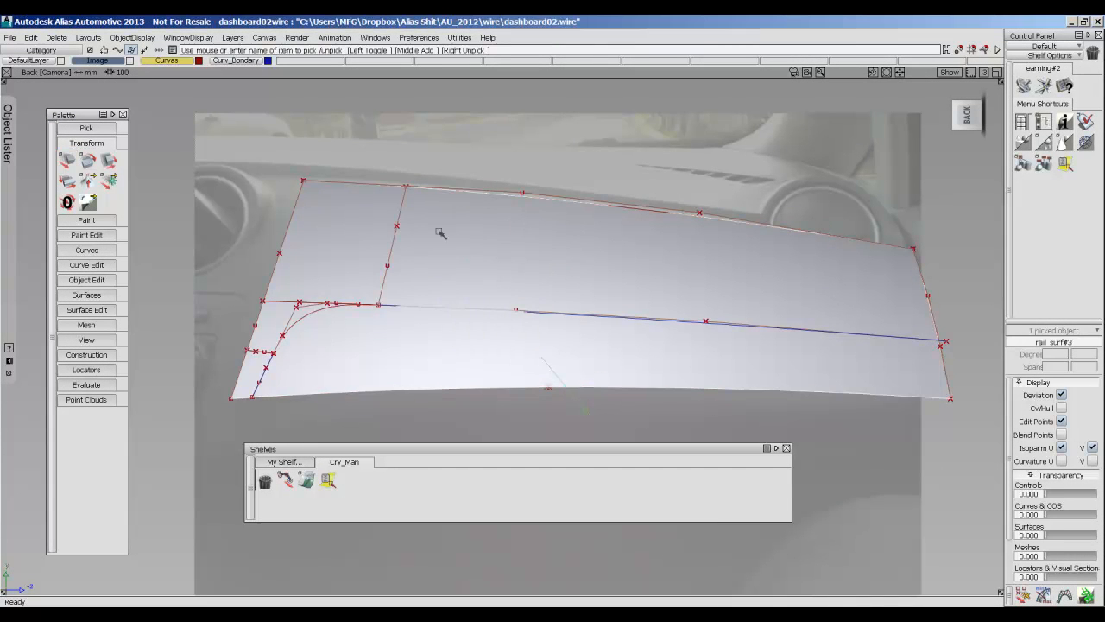
right_click_drag(542, 358, 543, 335, "ctrl+shift")
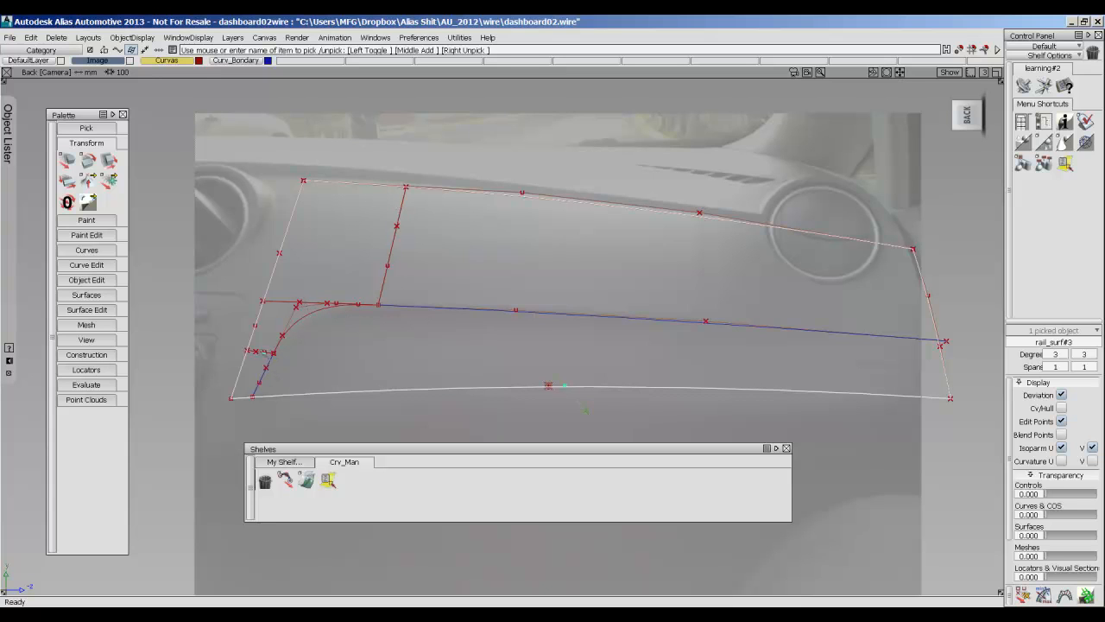
left_click_drag(615, 288, 617, 235, "ctrl+shift")
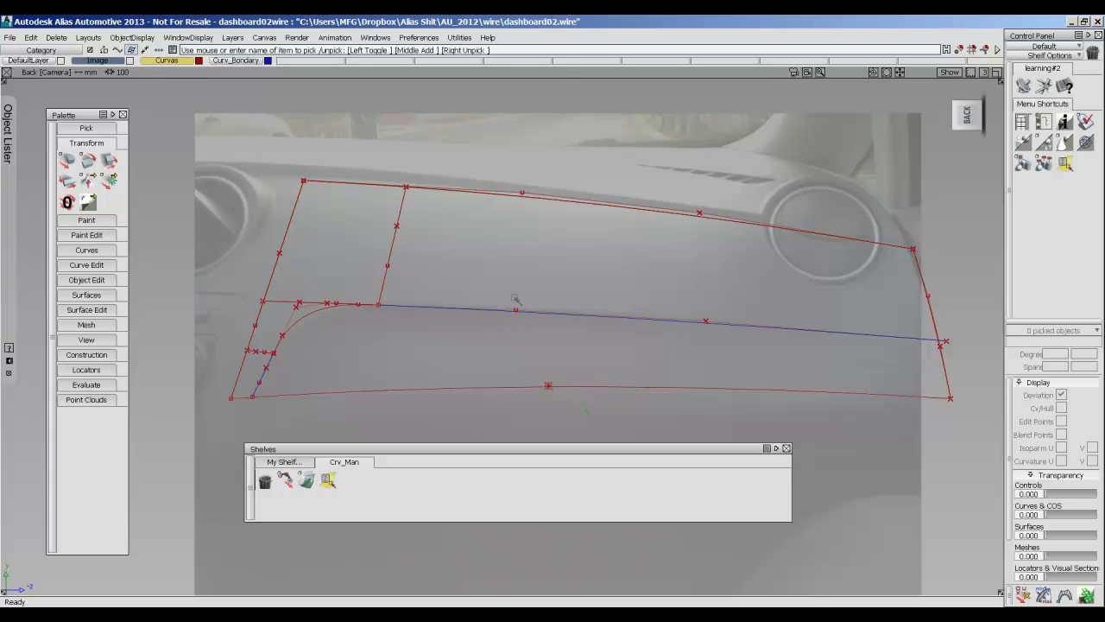
Trim Convert the base surface into a four-sided patch above the long blue curve, bounded by the inner slanted curve, and inspect it shaded.
left_click(86, 294)
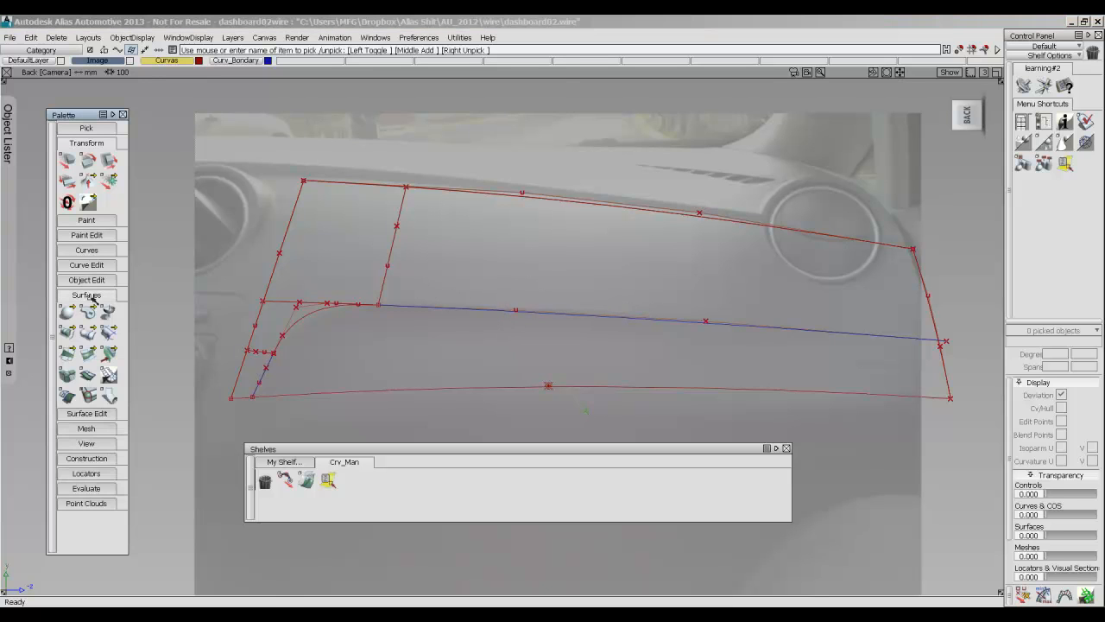
left_click(86, 413)
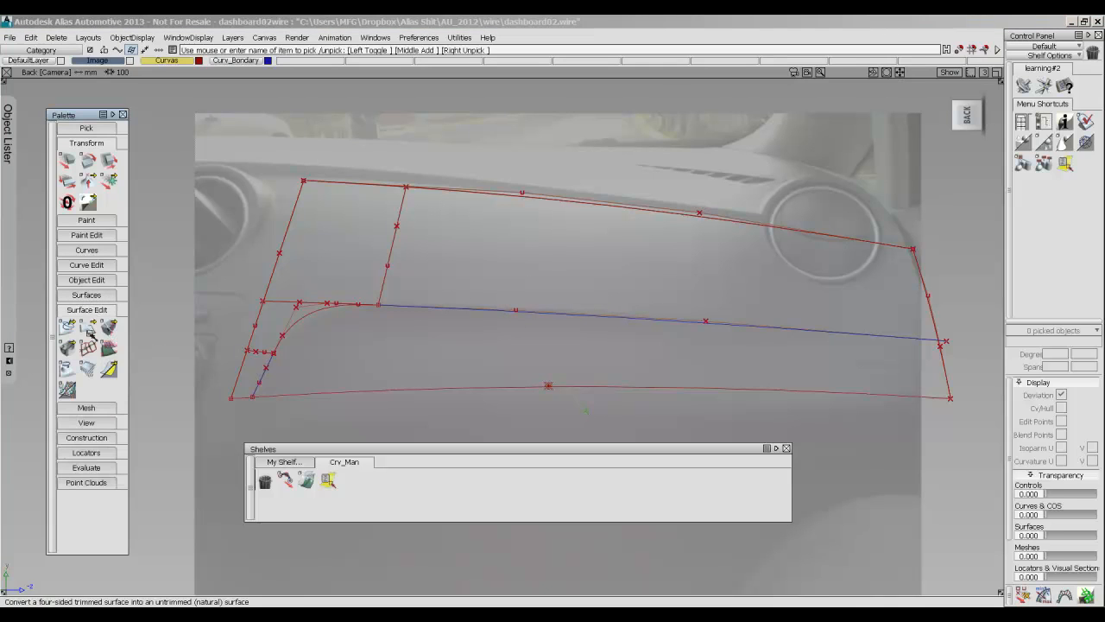
left_click(87, 327)
left_click_drag(88, 327, 152, 330)
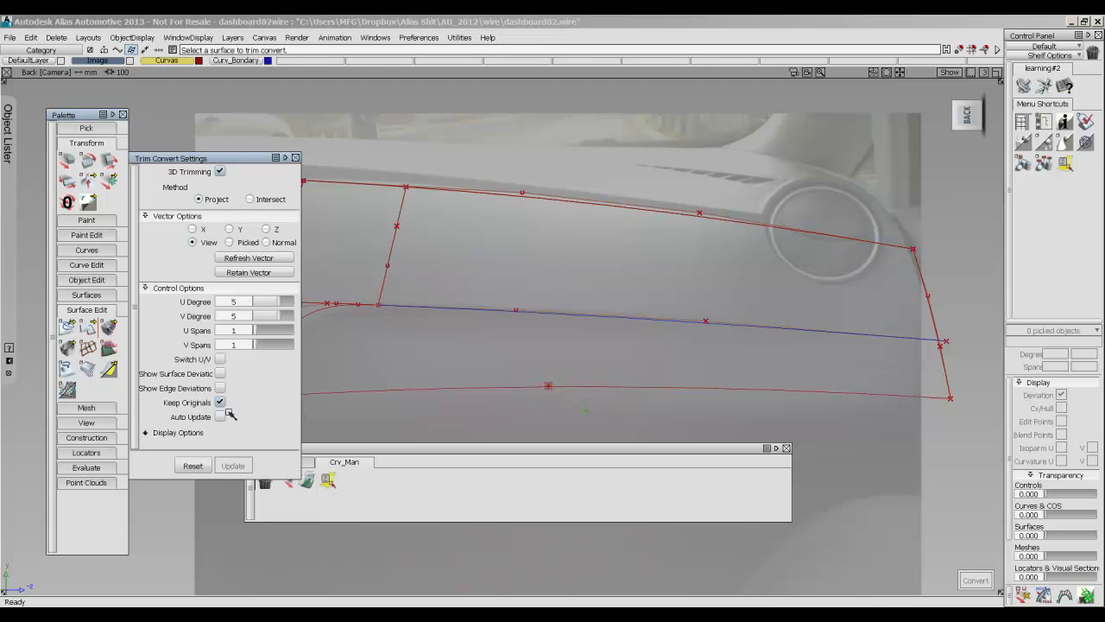
left_click(619, 252)
left_click(464, 308)
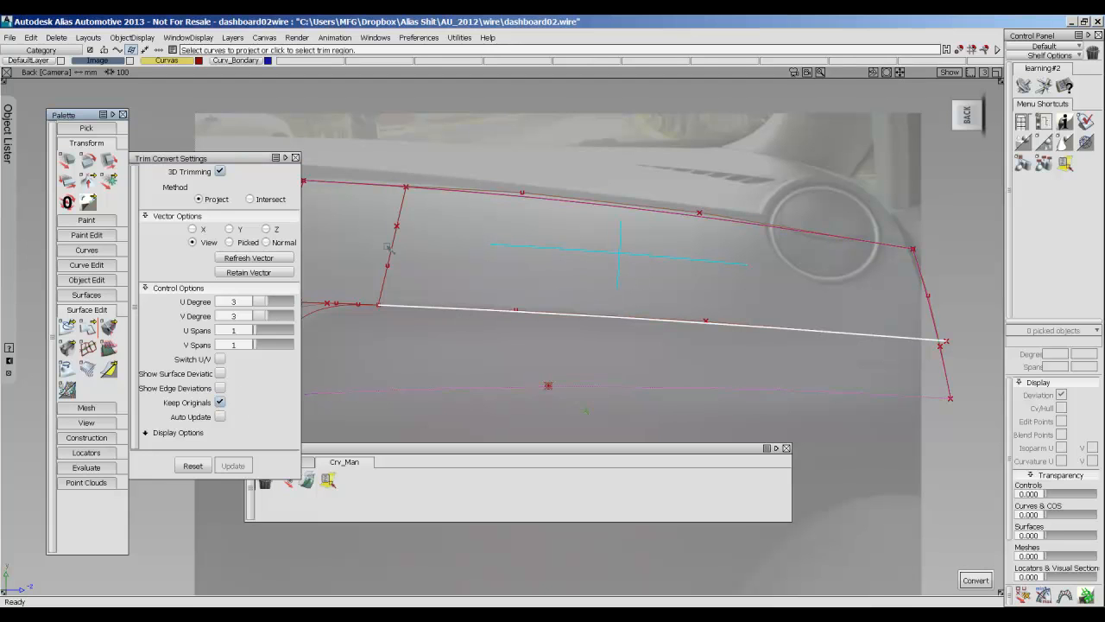
left_click(394, 238)
left_click(976, 580)
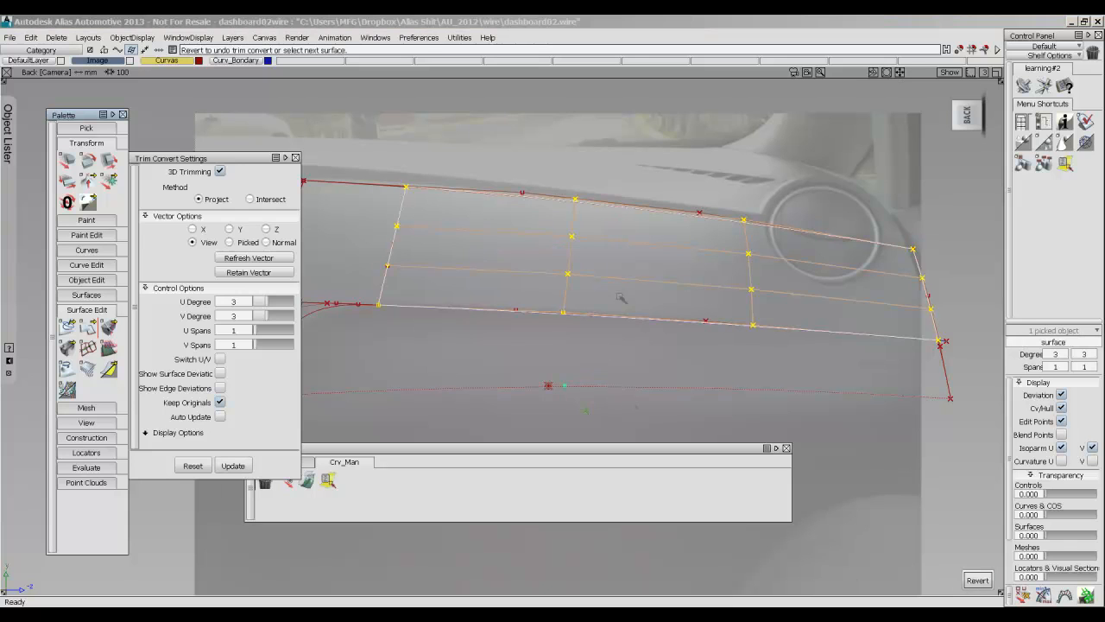
left_click_drag(621, 332, 621, 184, "ctrl+shift")
mouse_move(539, 222)
left_mouse_down("ctrl+shift")
mouse_move(563, 233)
mouse_move(552, 250)
mouse_move(523, 236)
left_mouse_up("ctrl+shift")
left_click(539, 275)
left_click_drag(477, 306, 480, 240, "ctrl+shift")
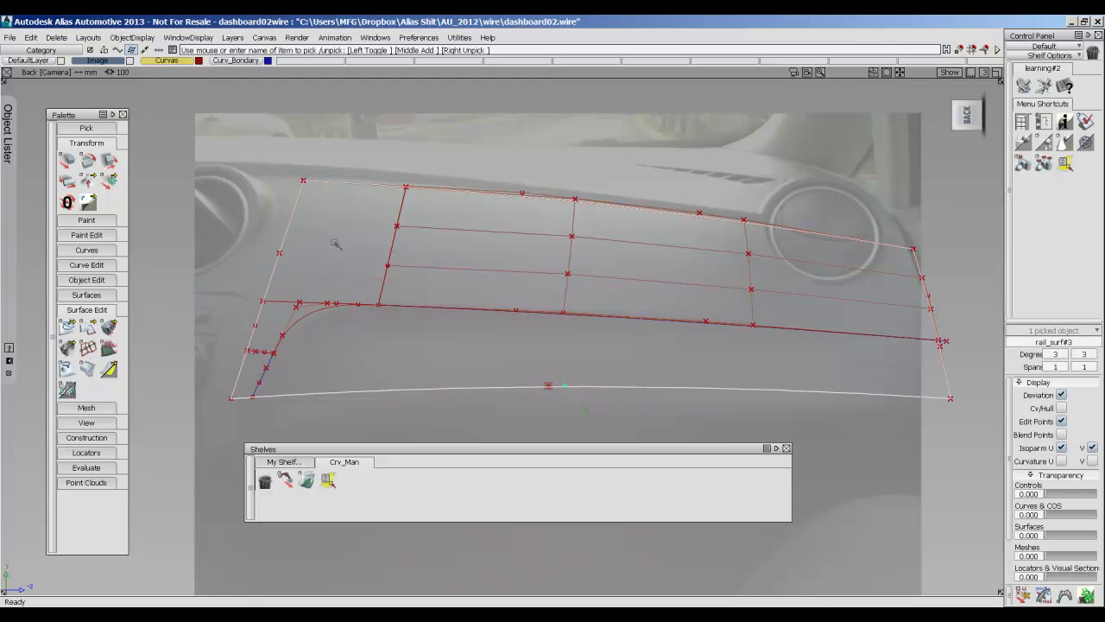
Trim Convert the base surface region between the outer side edge and the inner slanted curve, above the horizontal connecting curve.
left_click(87, 326)
double_click(87, 326)
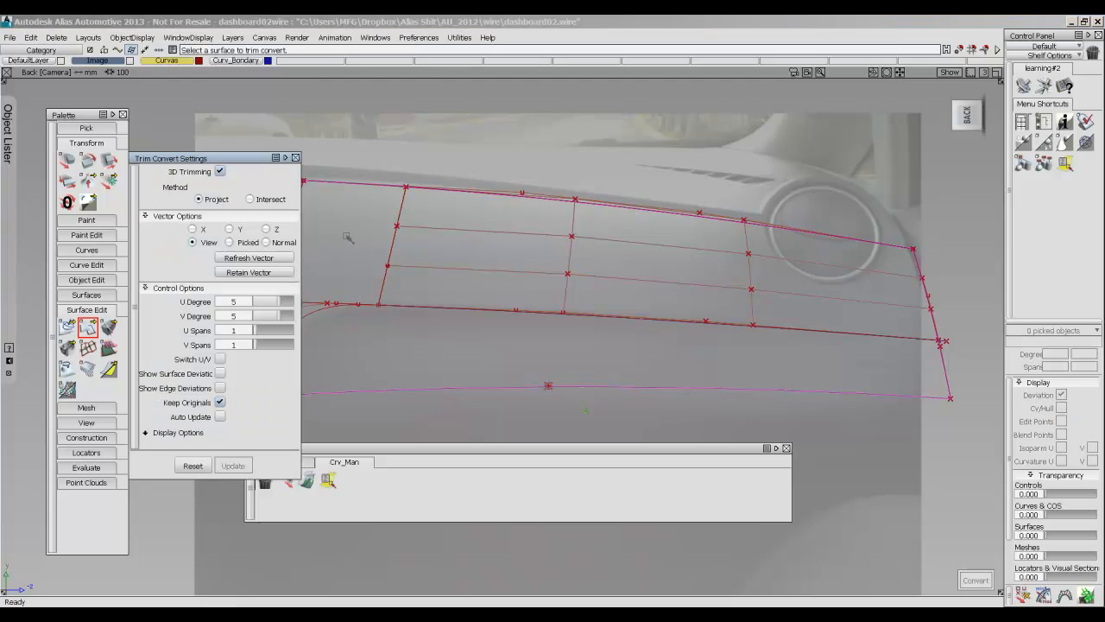
left_click(302, 248)
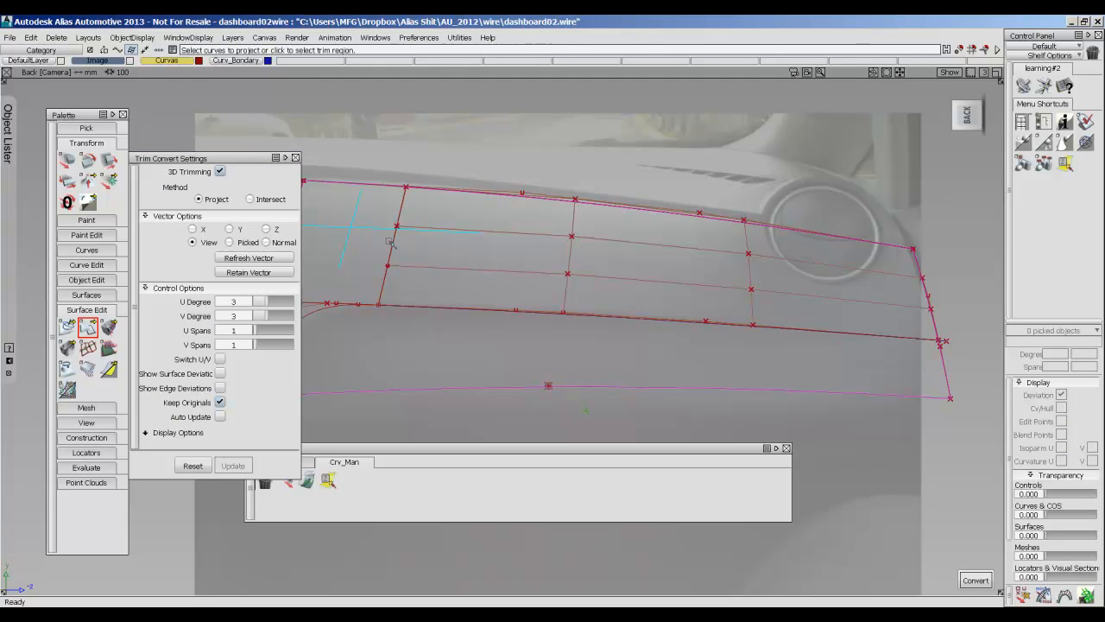
left_click(388, 249)
left_click(391, 240)
left_click(418, 246)
left_click(320, 303)
left_click(494, 269)
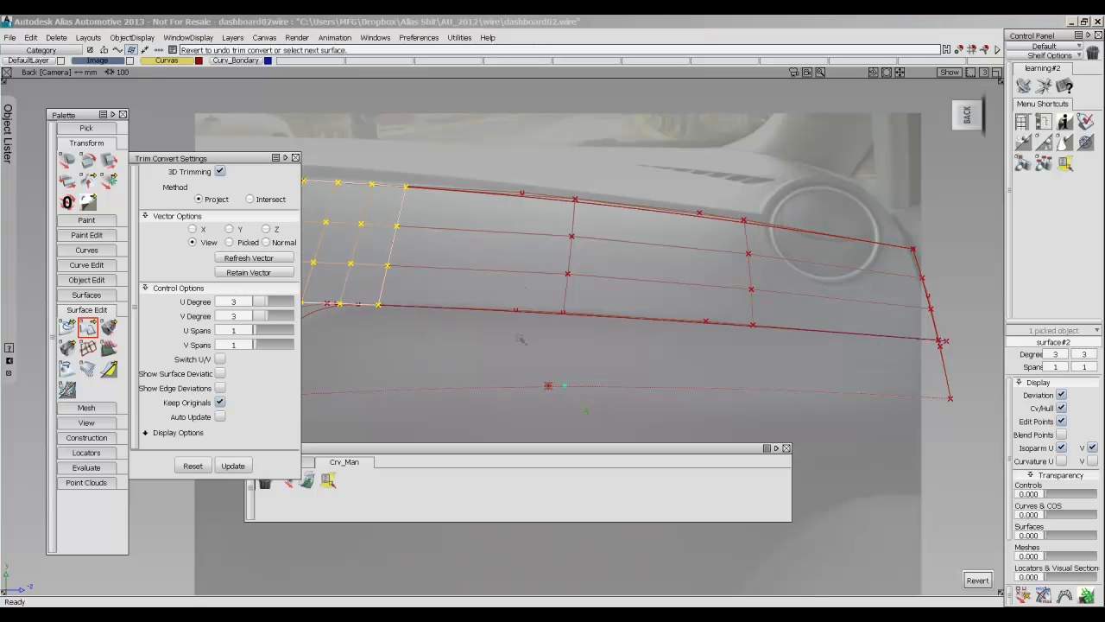
Trim Convert the small base surface region below the short connecting curve, bounded by the slanted blue segment, and close the settings.
left_click(533, 158)
middle_click_drag(470, 208, 658, 184, "alt+shift")
left_click(736, 361)
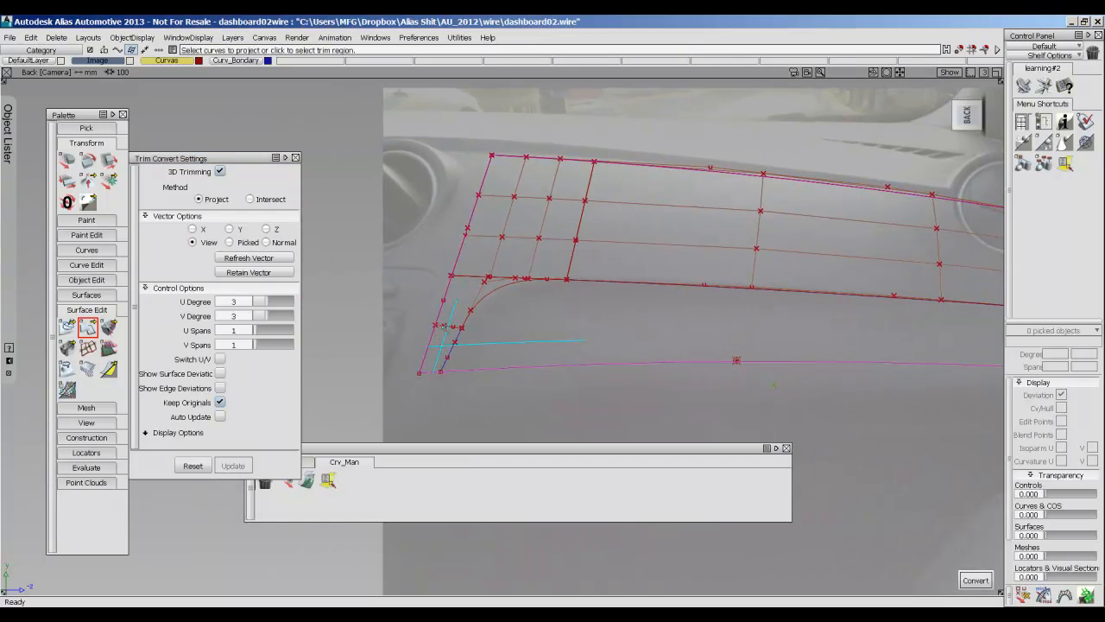
left_click(450, 351)
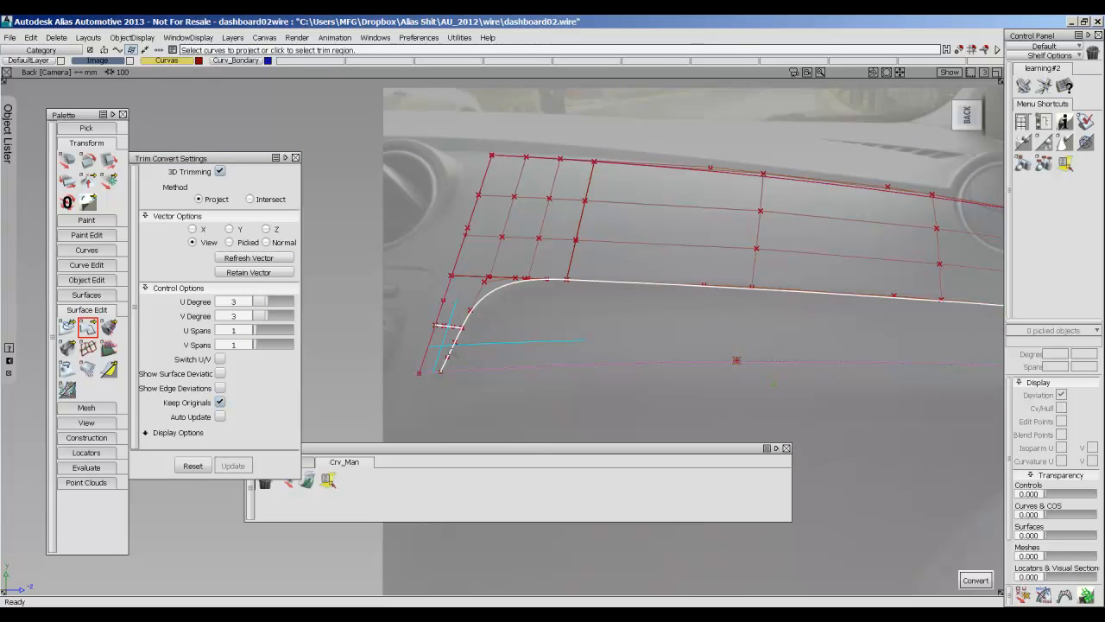
left_click(545, 356)
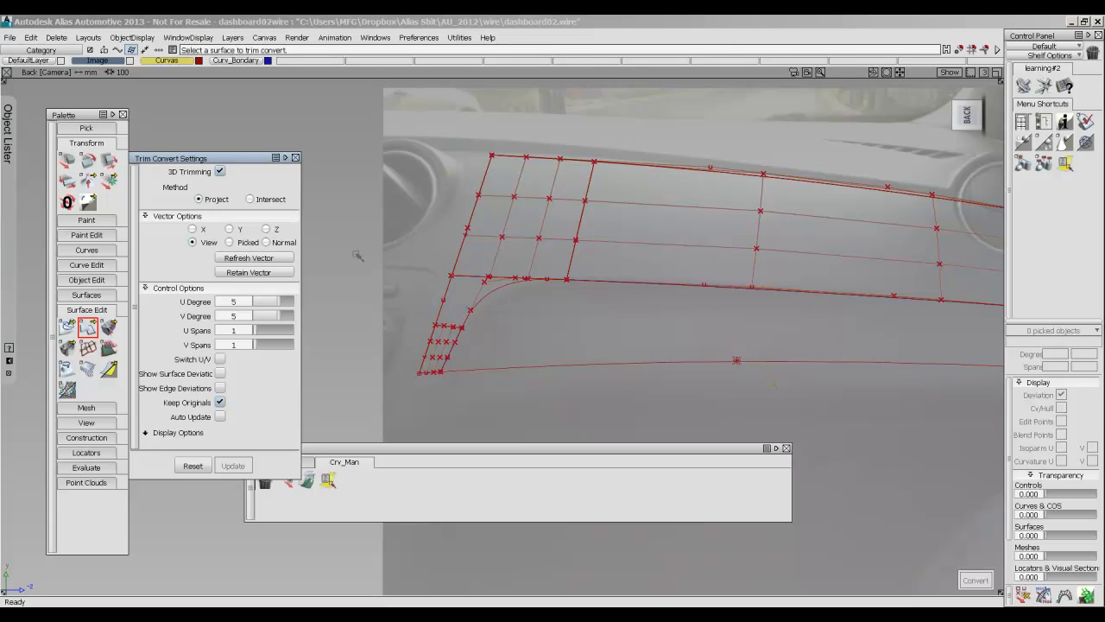
left_click(295, 158)
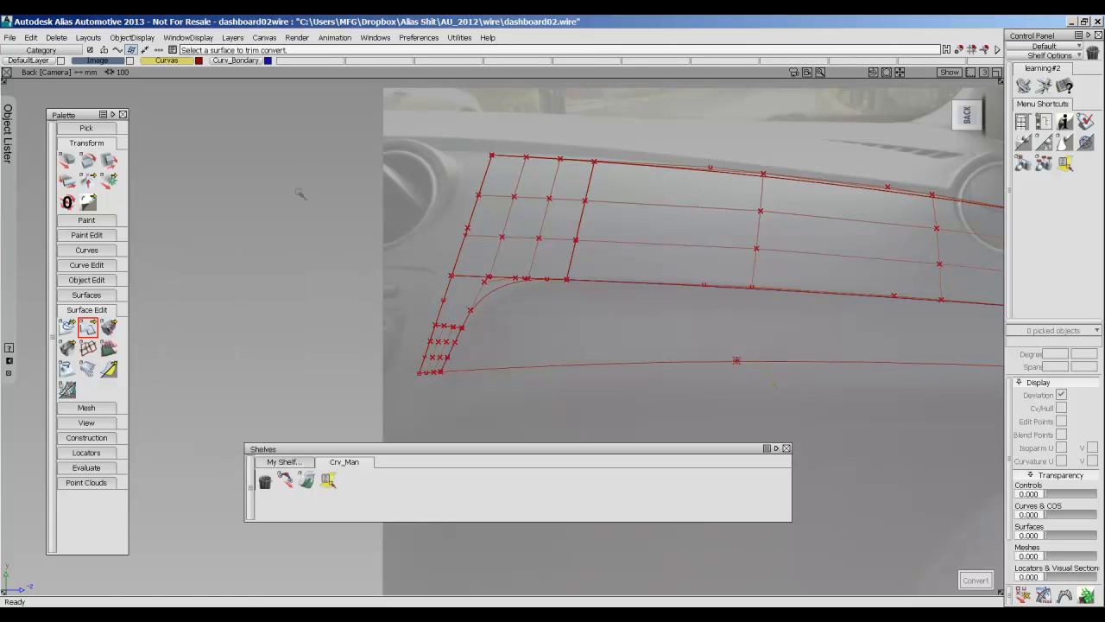
Try to trim the base surface with the Trim tool, keeping only the corner region beside the rounded curve.
left_click(87, 326)
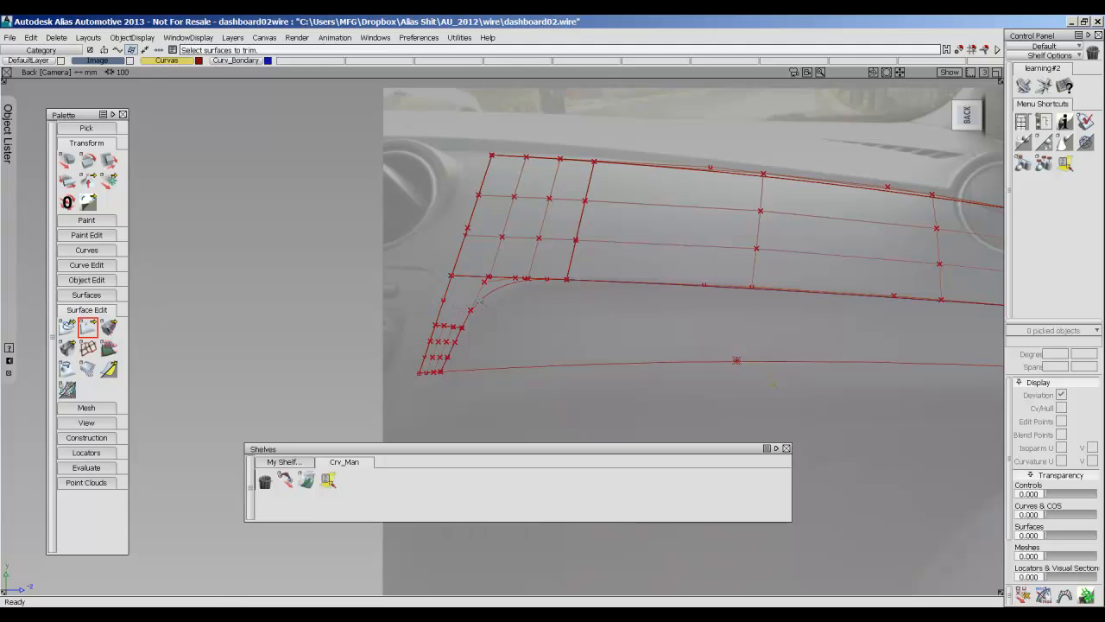
double_click(87, 326)
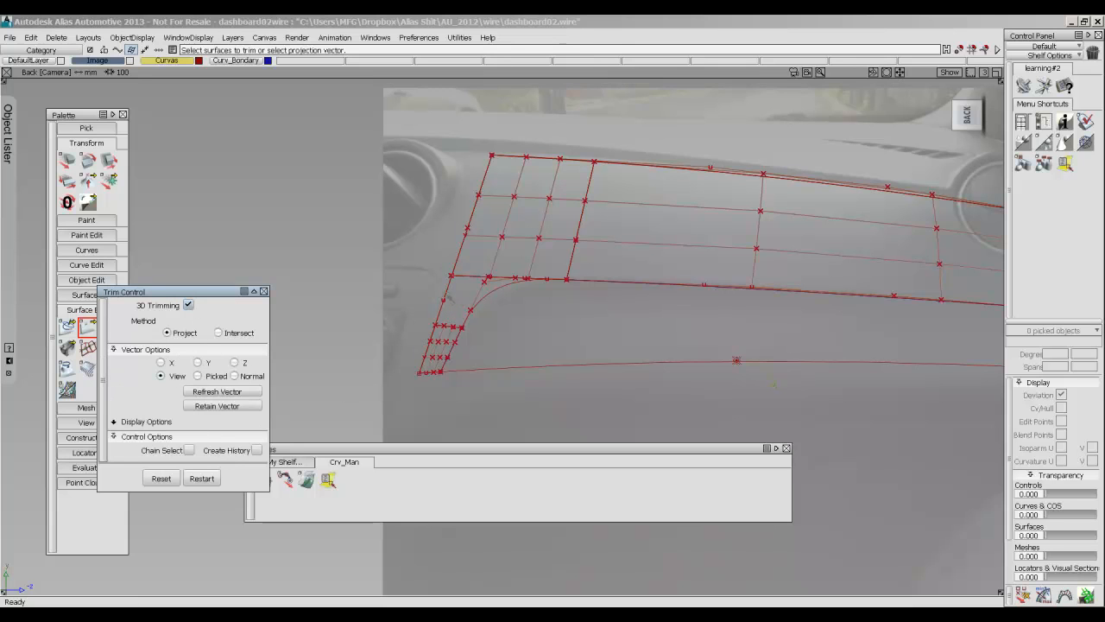
left_click(447, 297)
left_click_drag(528, 337, 385, 244)
left_click(912, 579)
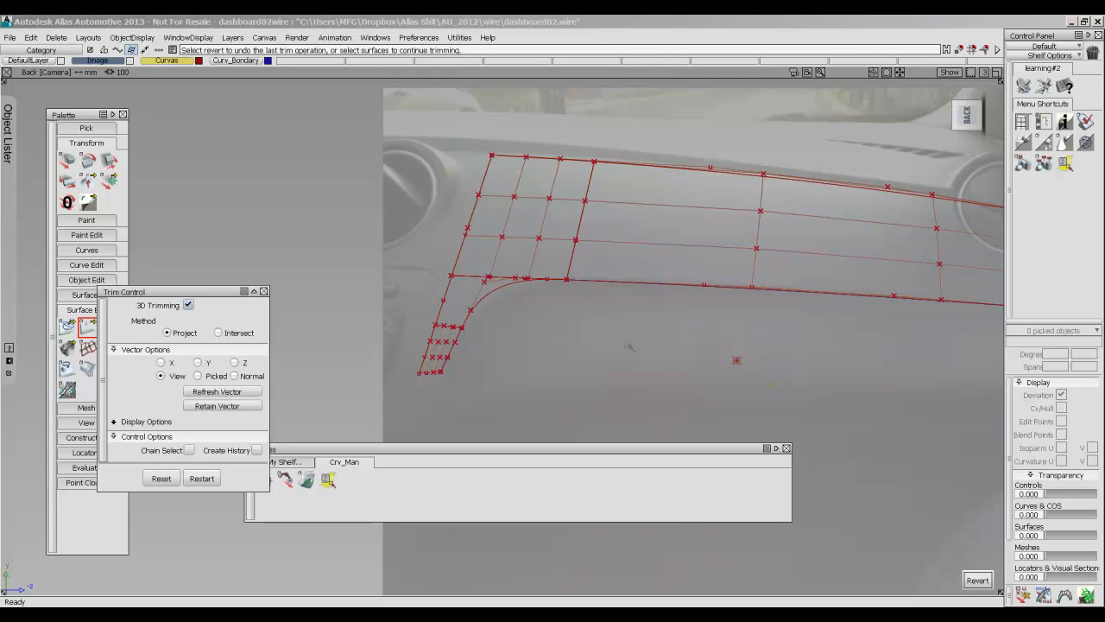
left_click(978, 580)
Trim the base surface to keep only the corner region bounded by the outer side edge, the two connecting curves and the rounded curve.
right_click_drag(363, 323, 480, 322, "alt+shift")
left_click_drag(481, 321, 484, 291, "ctrl+shift")
left_click(396, 250)
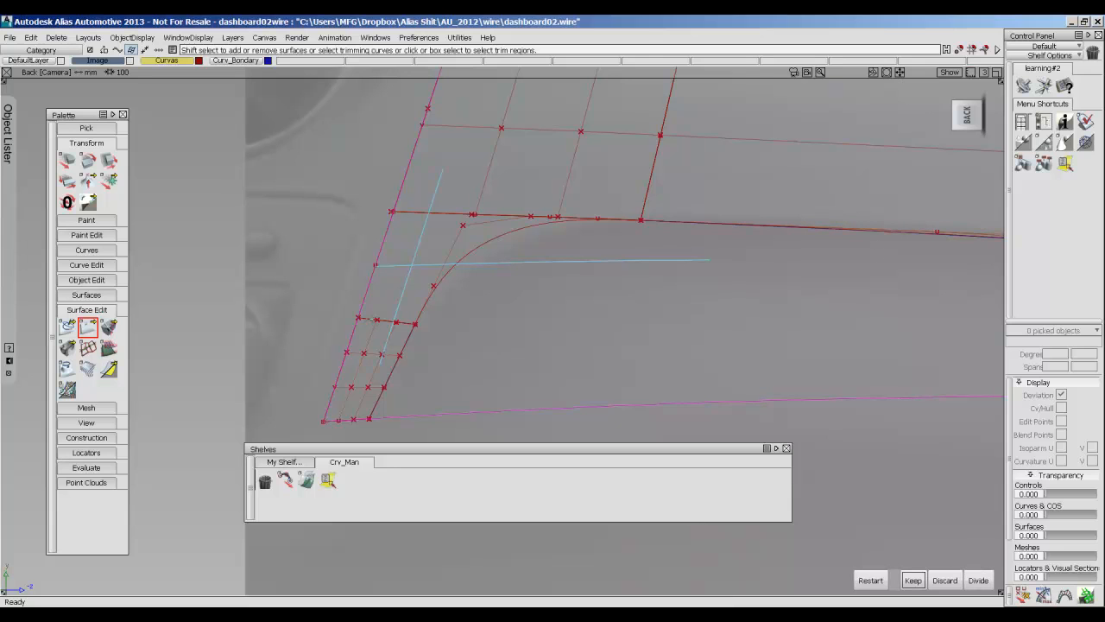
left_click(369, 319, "shift")
left_click(394, 338)
left_click(376, 288, "shift")
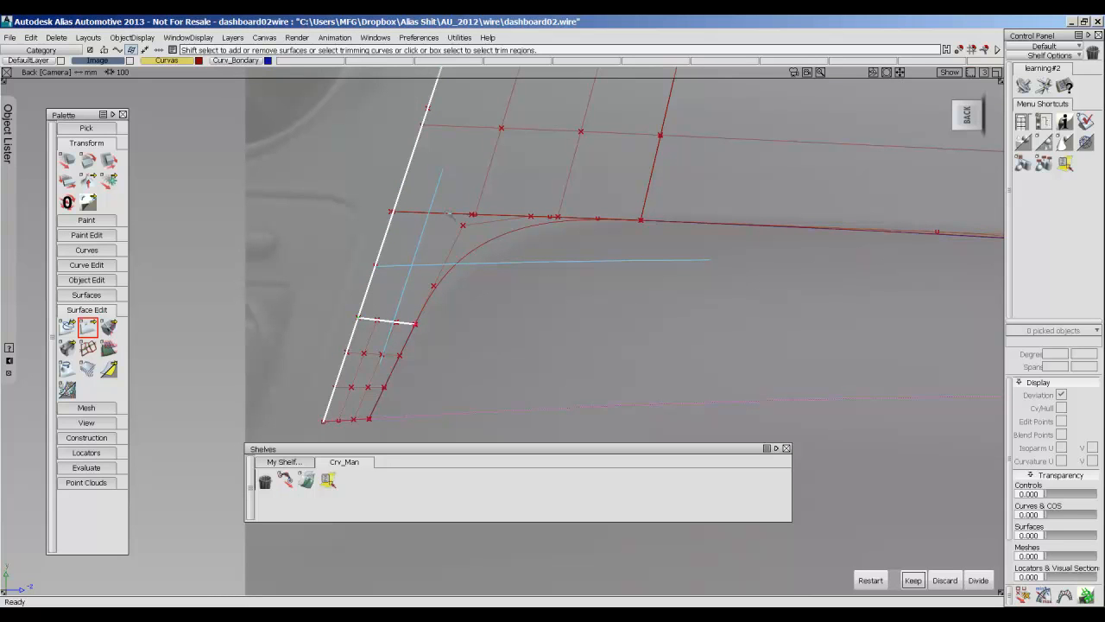
left_click(449, 212, "shift")
left_click(463, 233)
left_click(467, 255, "shift")
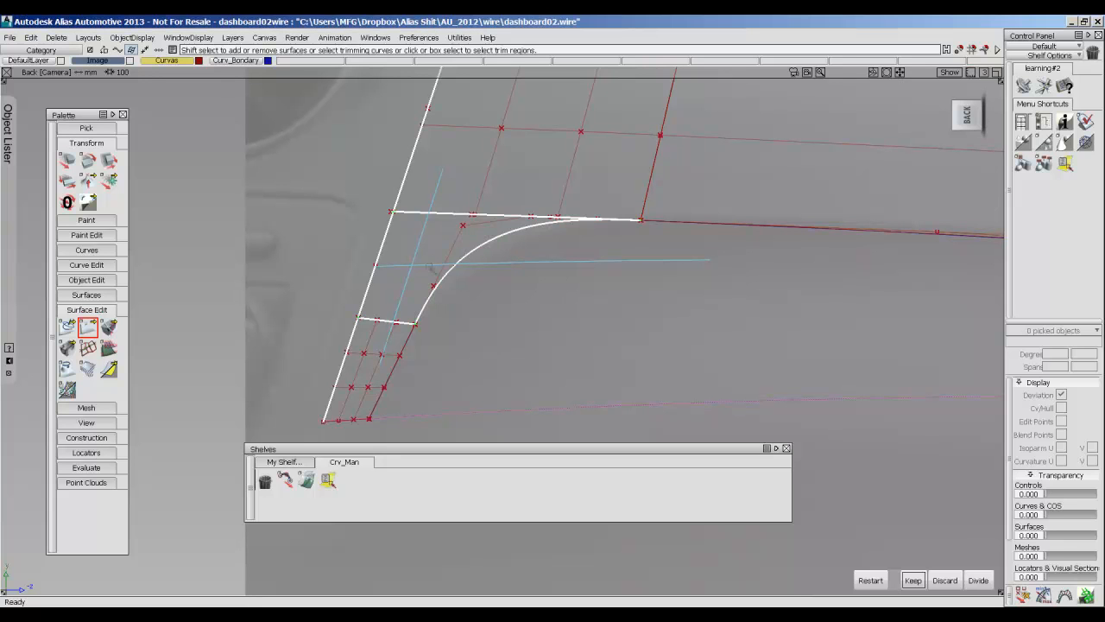
key("space")
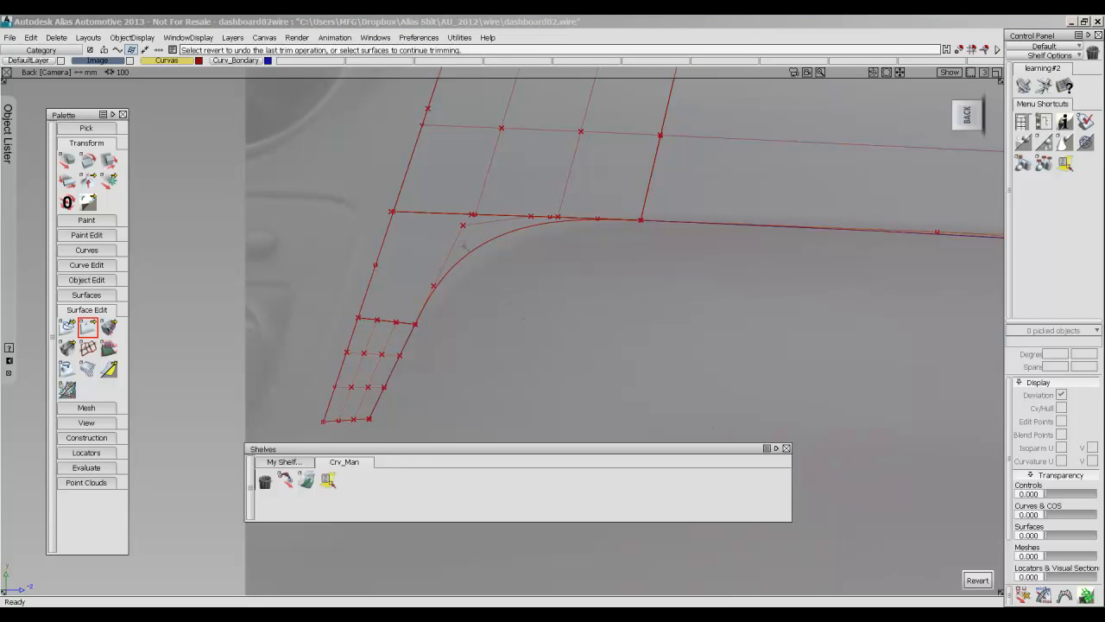
left_click(980, 582)
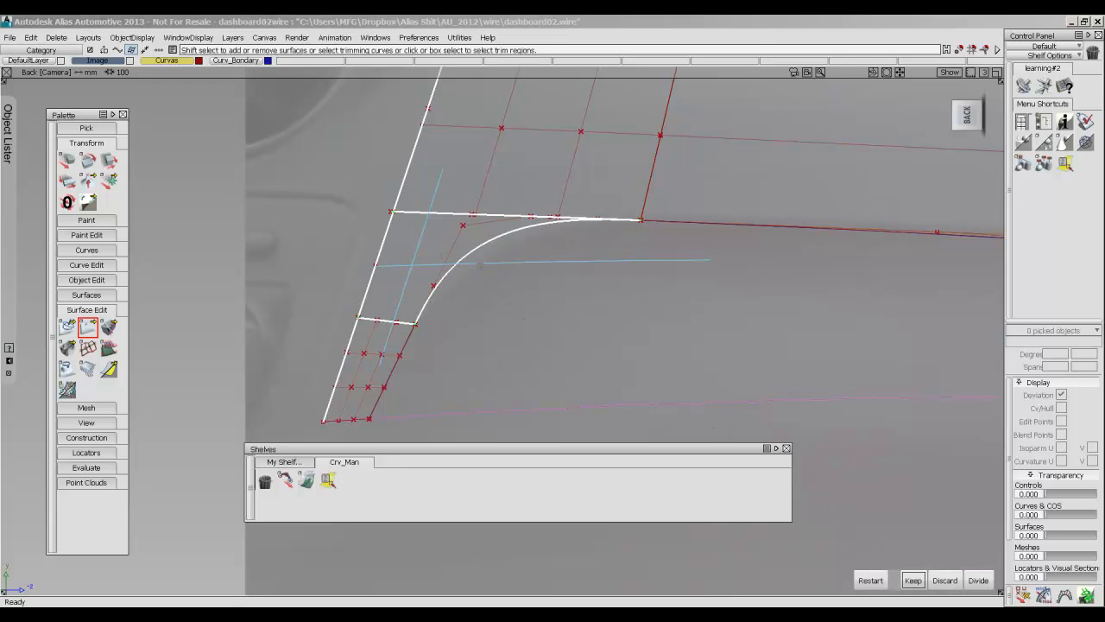
left_click(913, 580)
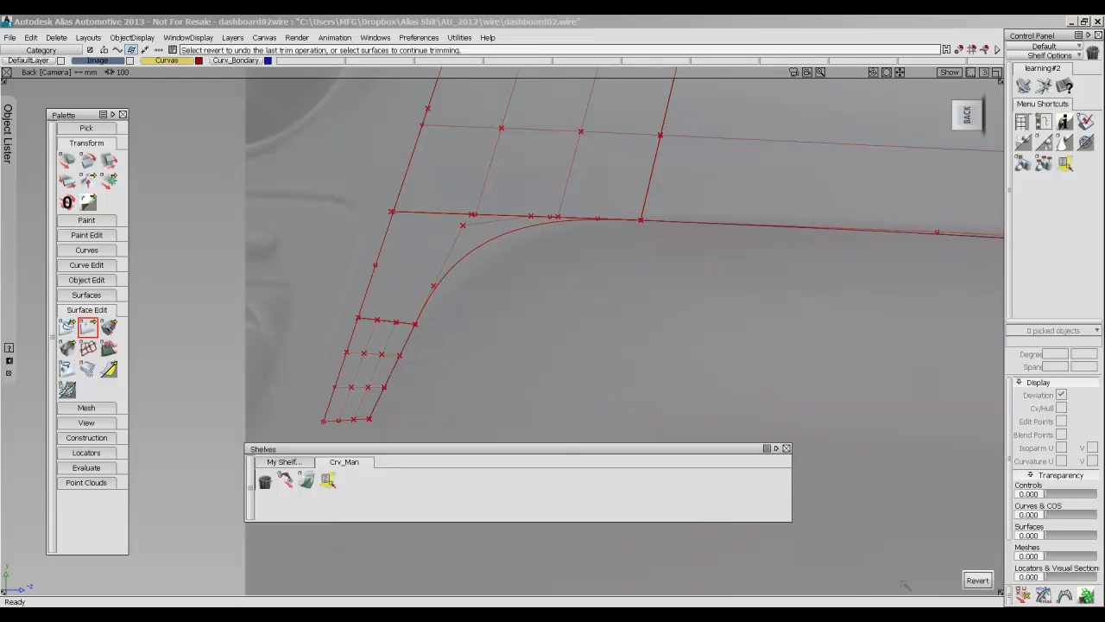
Pick the trimmed corner patch beside the rounded curve and examine its boundary against the neighbouring patches.
left_click(428, 279)
mouse_move(441, 303)
left_mouse_down("ctrl+shift")
mouse_move(460, 240)
mouse_move(488, 247)
left_mouse_up("ctrl+shift")
right_click_drag(465, 249, 464, 285, "ctrl+shift")
left_click(464, 251, "ctrl+shift")
mouse_move(465, 251)
left_mouse_down("ctrl+shift")
mouse_move(474, 274)
mouse_move(428, 252)
mouse_move(505, 250)
mouse_move(462, 226)
mouse_move(466, 277)
mouse_move(446, 266)
left_mouse_up("ctrl+shift")
left_click(456, 275)
right_click_drag(596, 277, 529, 276, "ctrl+shift")
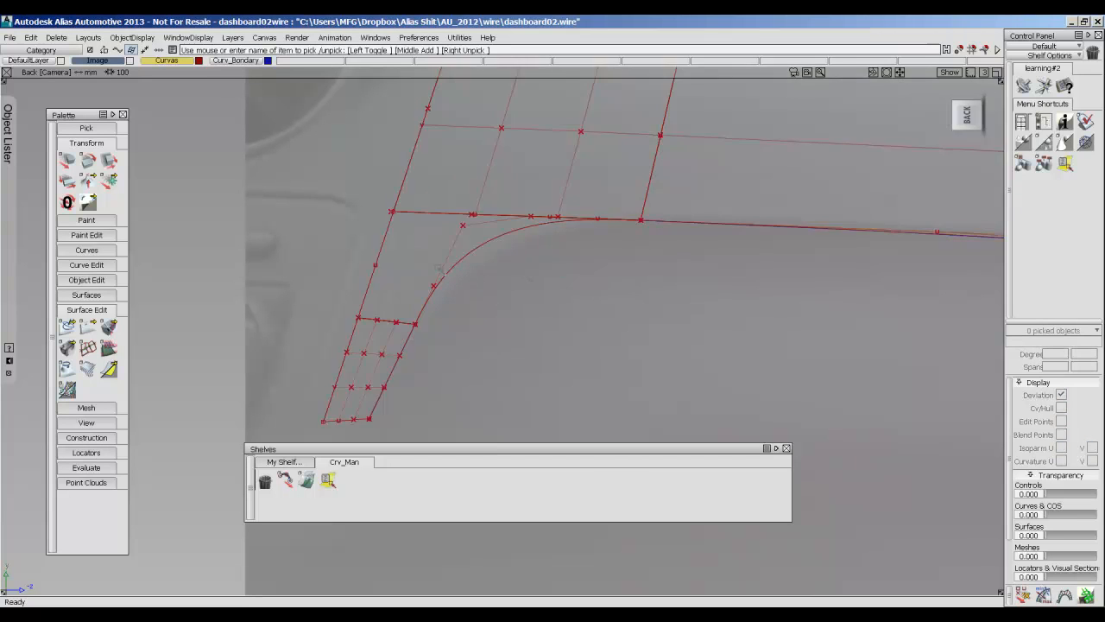
left_click_drag(503, 274, 463, 289, "ctrl+shift")
left_click(445, 267)
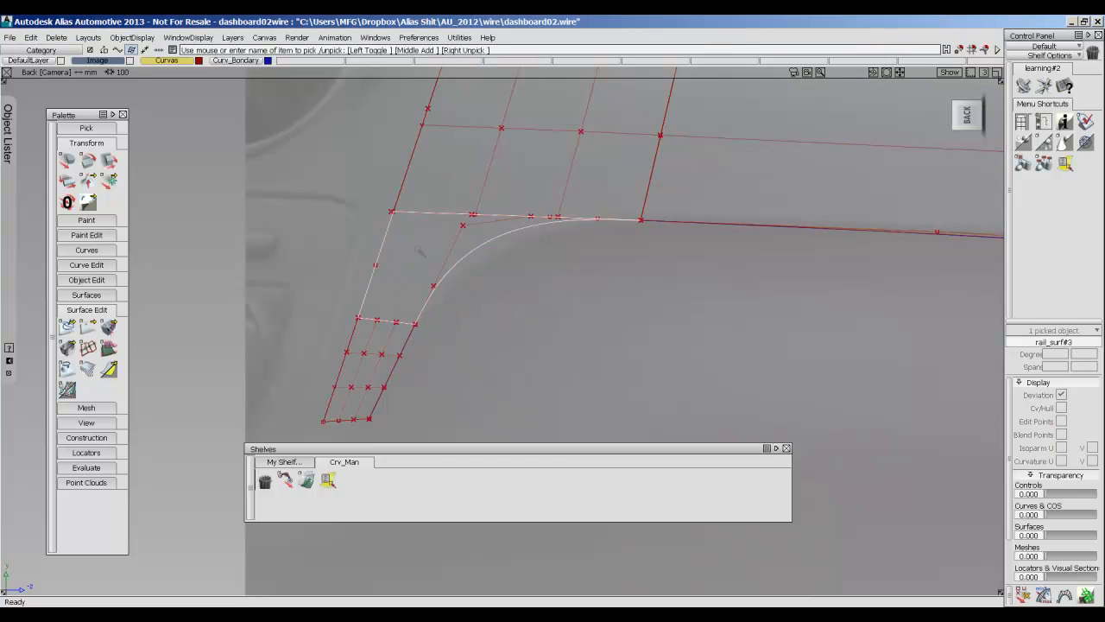
scroll(522, 245, "down", 8)
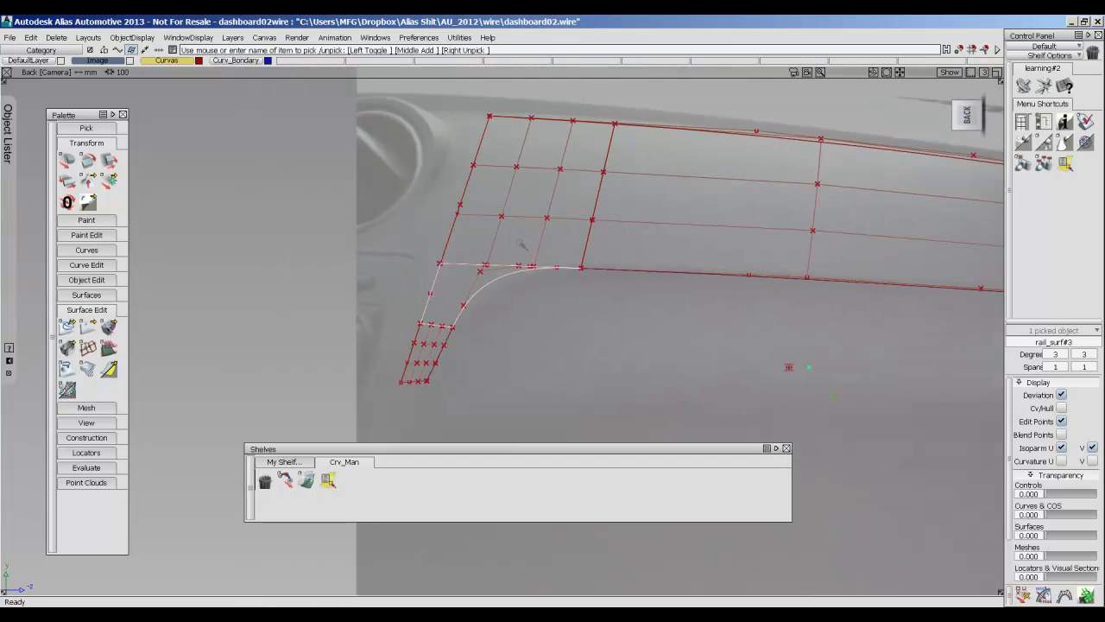
Inspect the shaded dashboard patches in perspective and from the back, with the construction geometry hidden.
middle_click_drag(722, 282, 592, 285, "alt+shift")
left_click_drag(617, 263, 616, 335, "ctrl+shift")
mouse_move(620, 269)
right_mouse_down("ctrl+shift")
mouse_move(449, 264)
mouse_move(596, 270)
right_mouse_up("ctrl+shift")
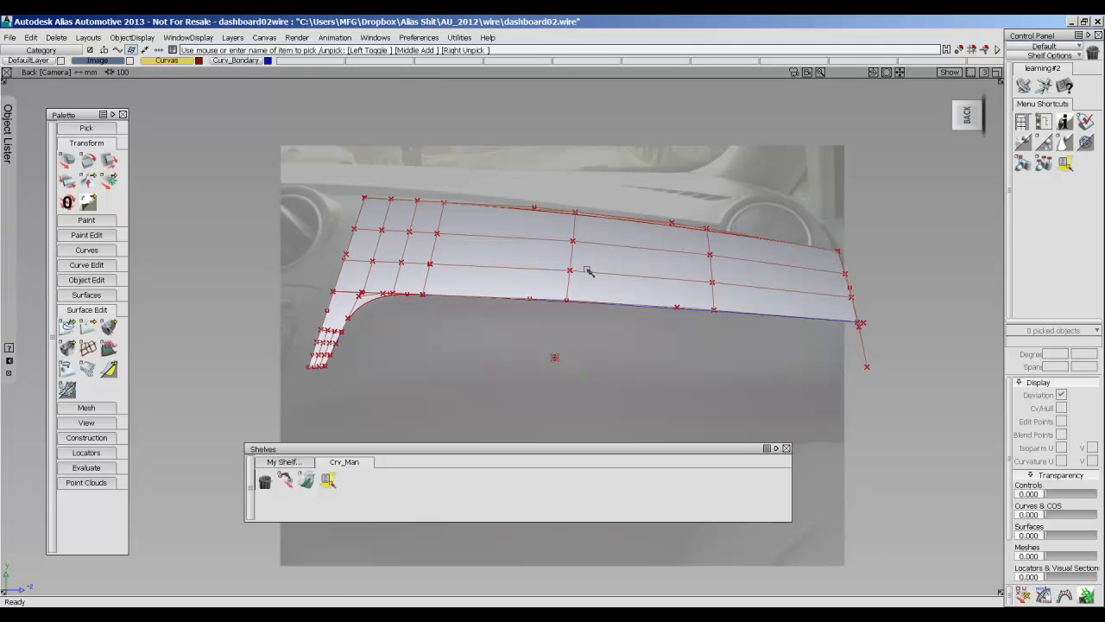
left_click_drag(617, 278, 835, 315, "alt+shift")
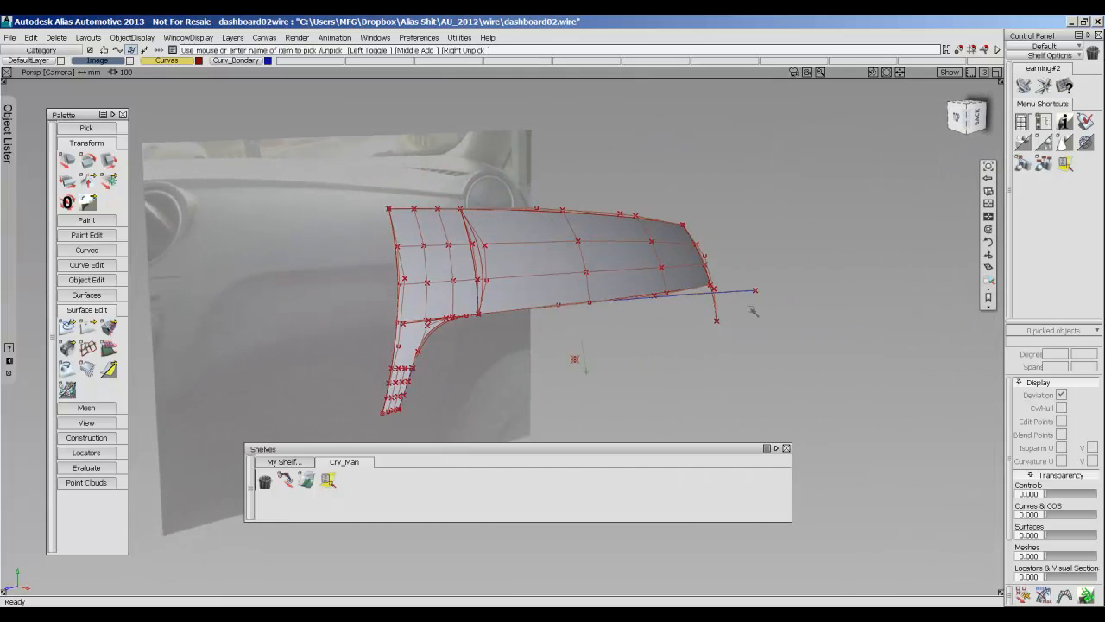
mouse_move(784, 251)
right_mouse_down("ctrl+shift")
mouse_move(731, 251)
mouse_move(740, 239)
right_mouse_up("ctrl+shift")
left_click_drag(583, 242, 501, 250, "alt+shift")
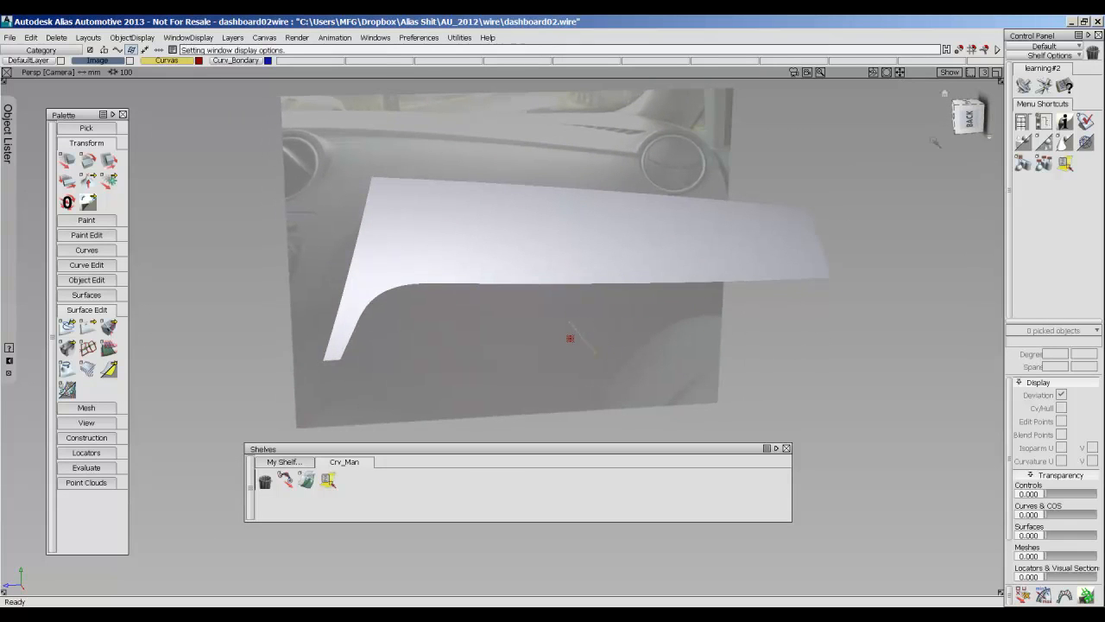
left_click(969, 119)
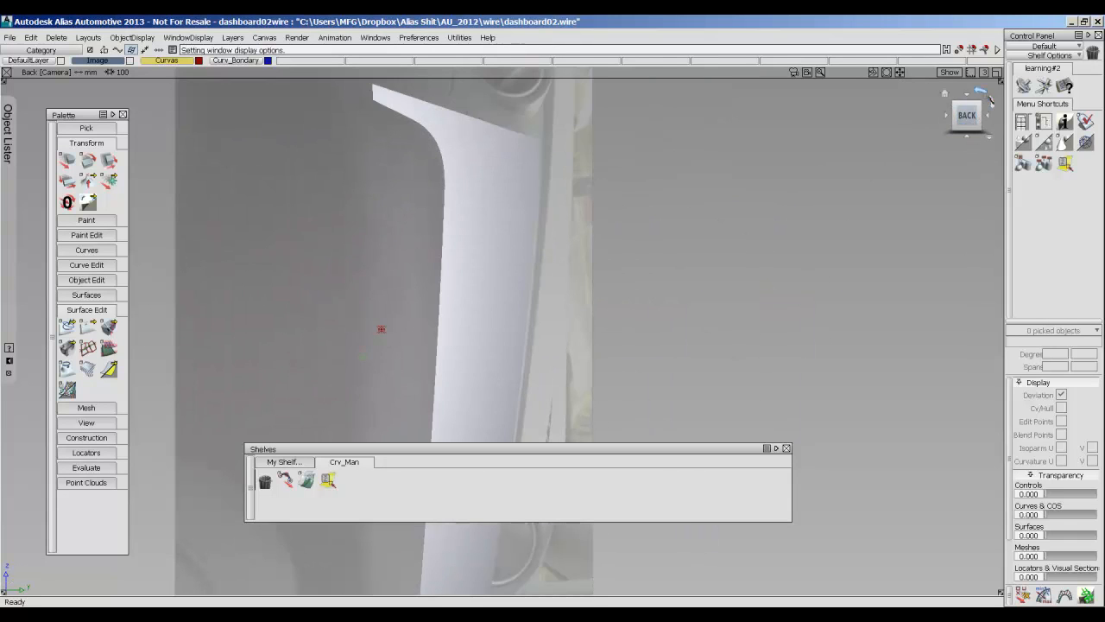
left_click(988, 97)
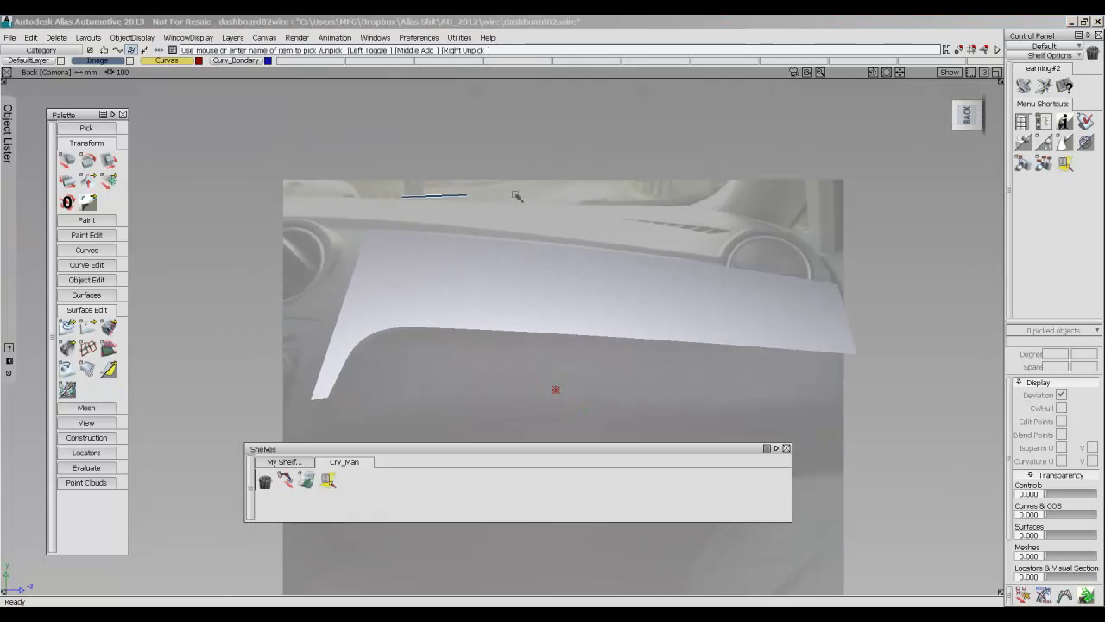
mouse_move(582, 185)
left_mouse_down("ctrl+shift")
mouse_move(585, 248)
mouse_move(540, 172)
mouse_move(574, 188)
left_mouse_up("ctrl+shift")
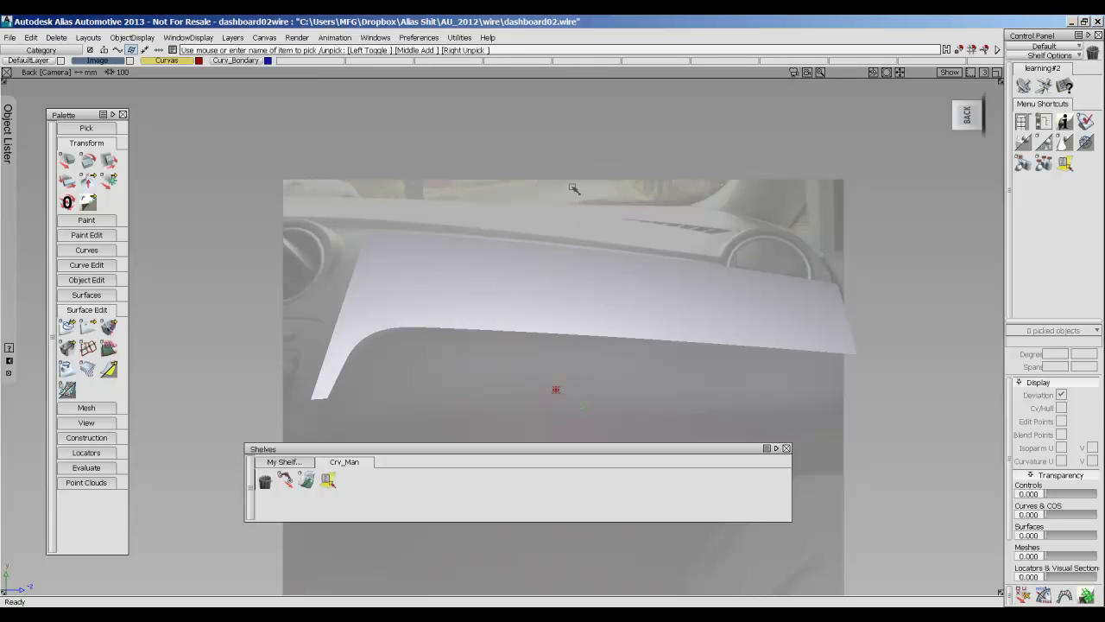
Bring back the wireframe geometry display and pick all four surface patches.
middle_click_drag(557, 264, 582, 245, "alt+shift")
left_click_drag(449, 316, 387, 332, "alt+shift")
left_click_drag(745, 312, 779, 249, "ctrl+shift")
left_click_drag(824, 213, 803, 254, "ctrl+shift")
left_click_drag(894, 387, 301, 174)
right_click_drag(488, 260, 690, 248, "ctrl+shift")
left_click(619, 270, "ctrl+shift")
mouse_move(616, 270)
right_mouse_down("ctrl+shift")
mouse_move(665, 257)
mouse_move(619, 279)
mouse_move(590, 271)
right_mouse_up("ctrl+shift")
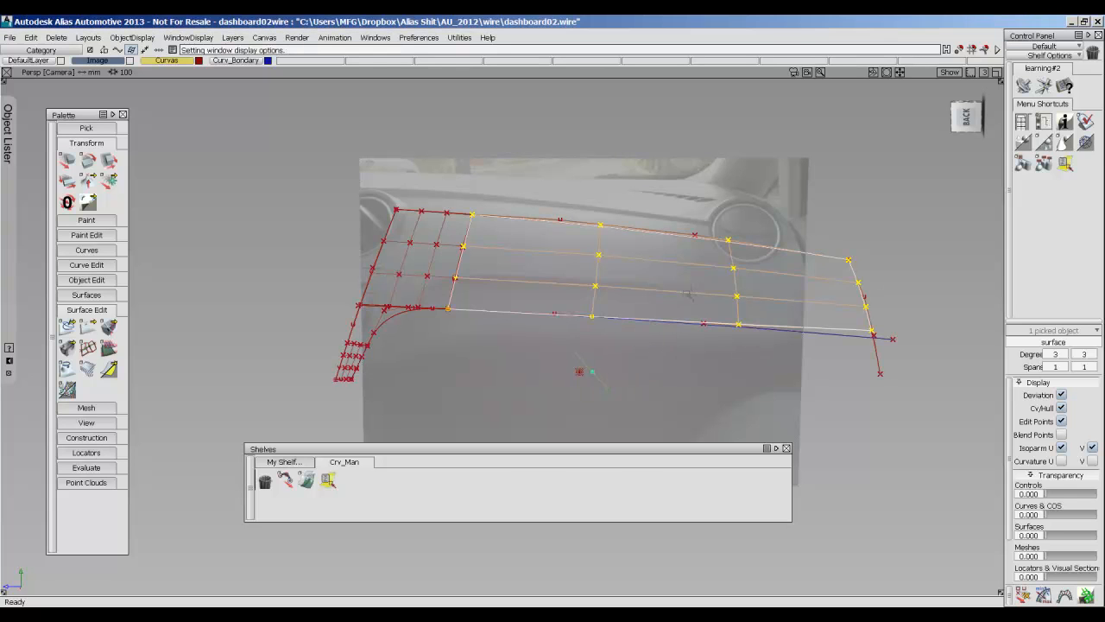
left_click_drag(591, 323, 592, 260, "ctrl+shift")
left_click_drag(622, 308, 607, 327, "ctrl+shift")
left_click_drag(950, 398, 359, 304)
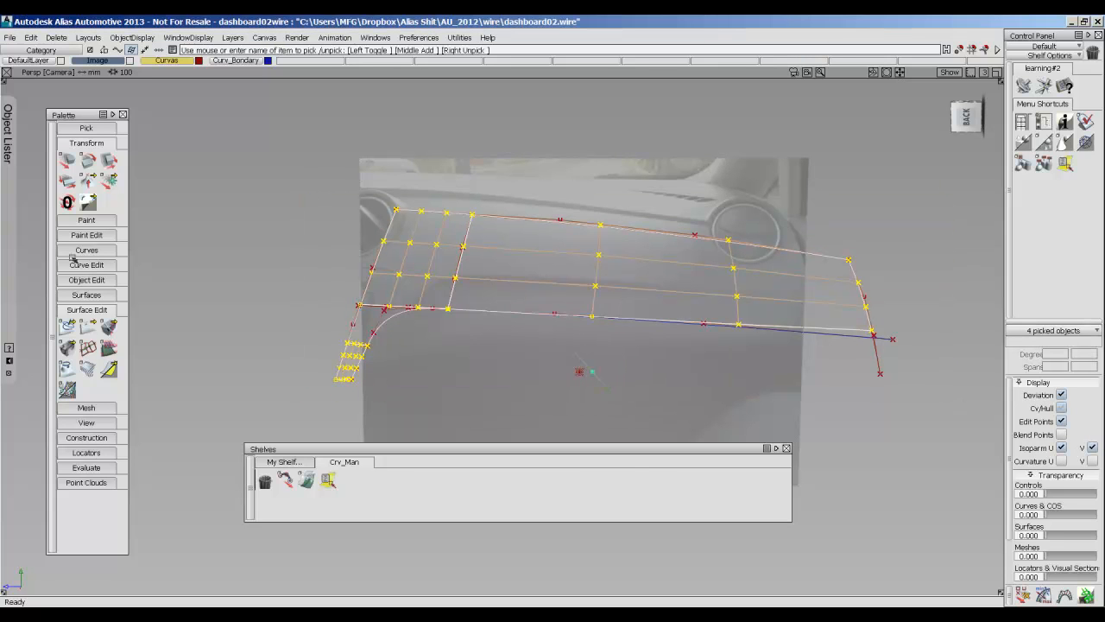
Show the Object Lister and insert a layer named Surf.
mouse_move(5, 247)
left_click_drag(82, 117, 286, 128)
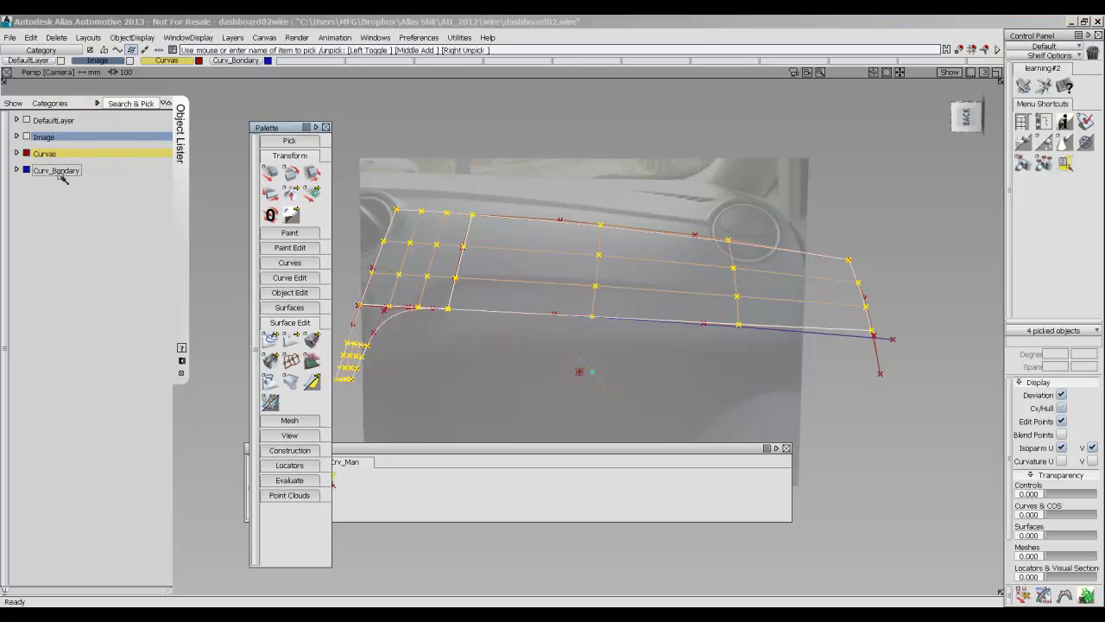
right_click(59, 175)
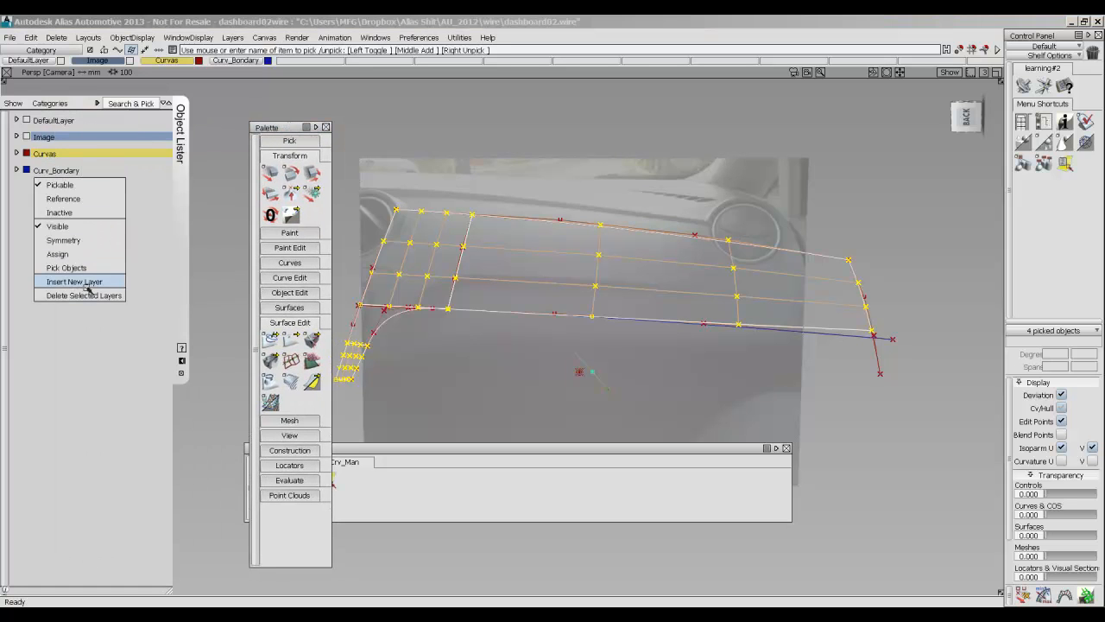
left_click(74, 282)
double_click(39, 187)
type("Surf")
key("Return")
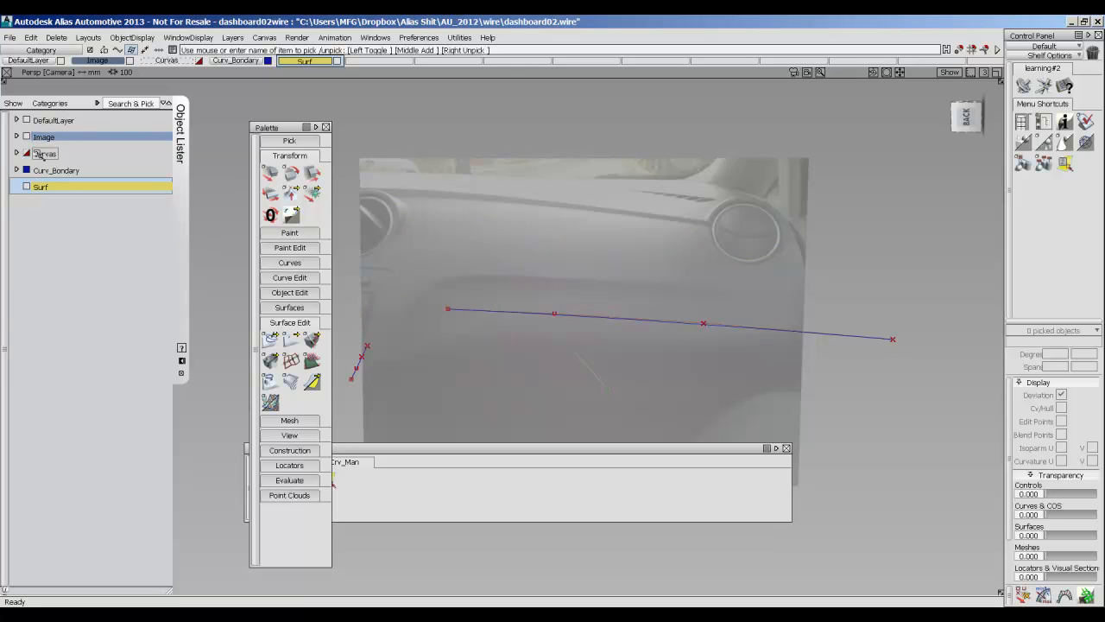
Show the Curvas layer again, pick the four surface patches and assign them to the Surf layer.
left_click(38, 153)
left_click_drag(645, 218, 606, 232, "ctrl+shift")
left_click_drag(862, 384, 287, 155)
right_click(39, 187)
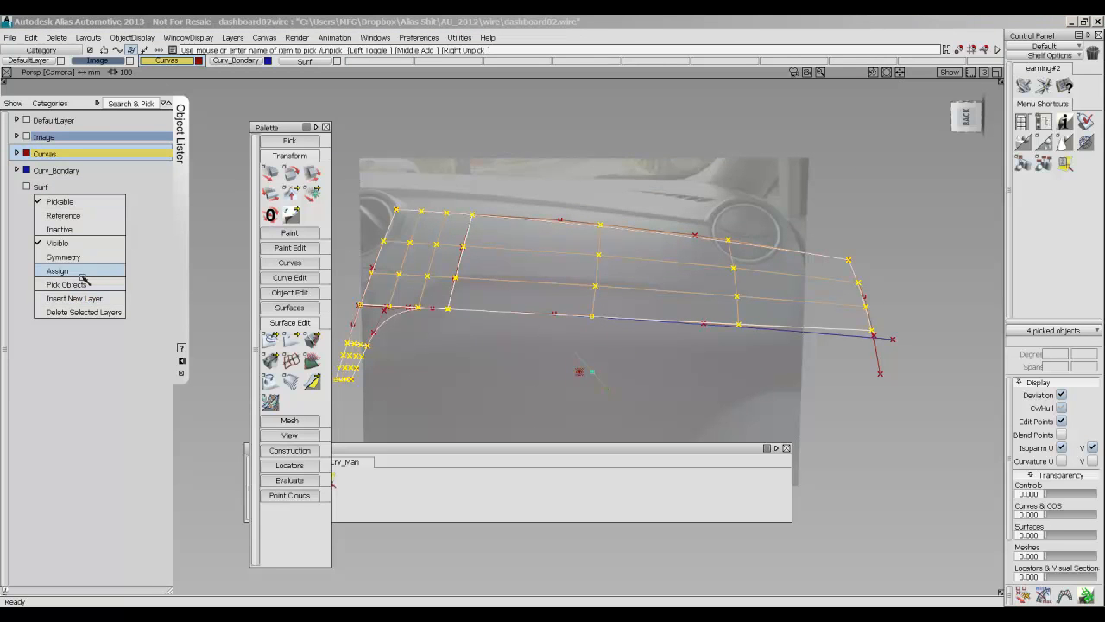
left_click(84, 276)
Duplicate the trimmed corner patch beside the rounded curve by copying and pasting it.
left_click_drag(506, 296, 505, 259, "ctrl+shift")
left_click_drag(474, 341, 420, 341, "ctrl+shift")
left_click_drag(510, 328, 469, 342, "ctrl+shift")
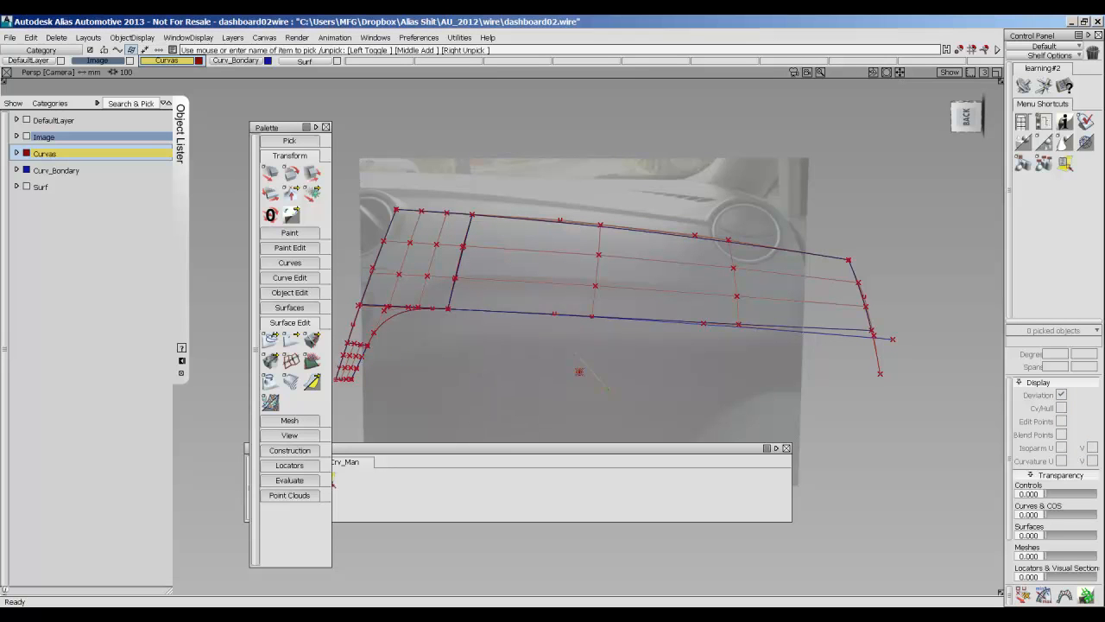
left_click(386, 319)
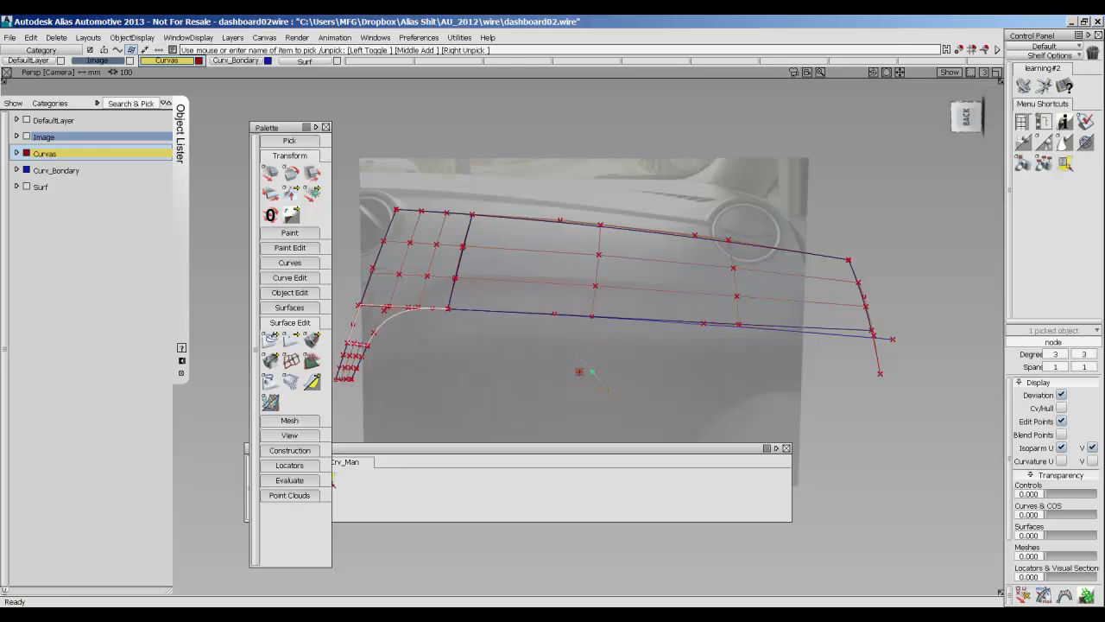
key("ctrl+v")
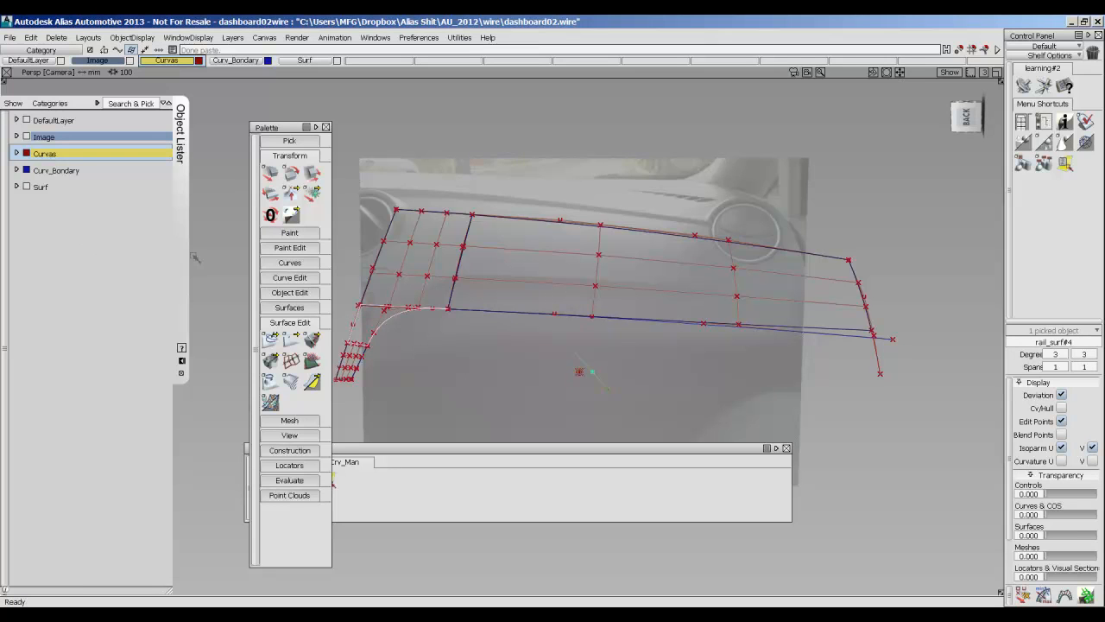
Insert another layer in the Object Lister and name it Surf2.
right_click(39, 187)
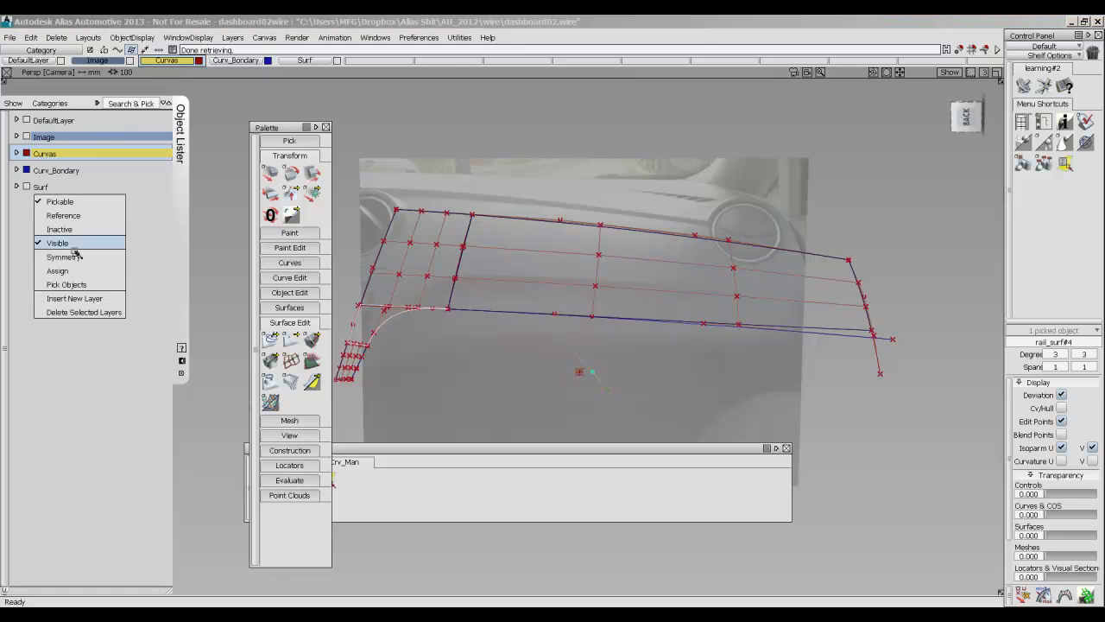
left_click(75, 298)
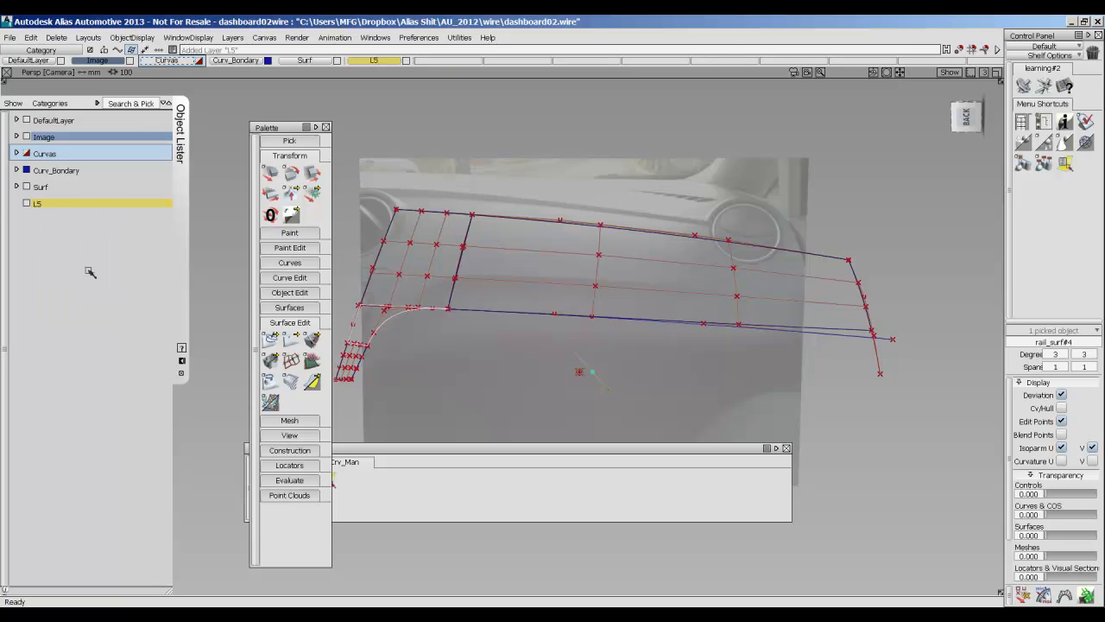
double_click(38, 204)
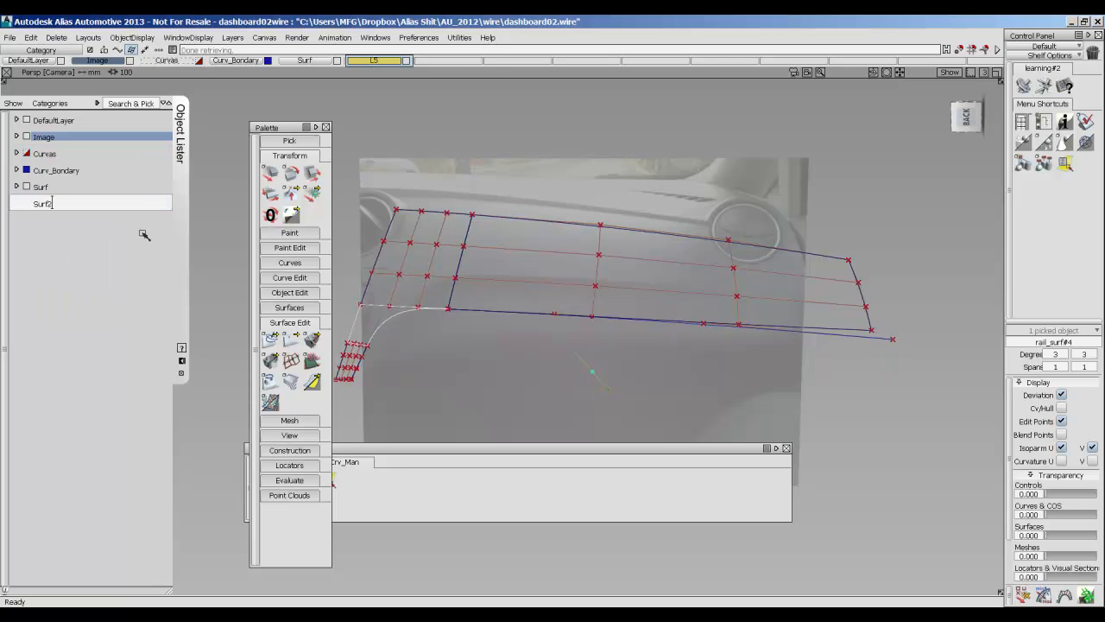
type("Surf2")
key("Return")
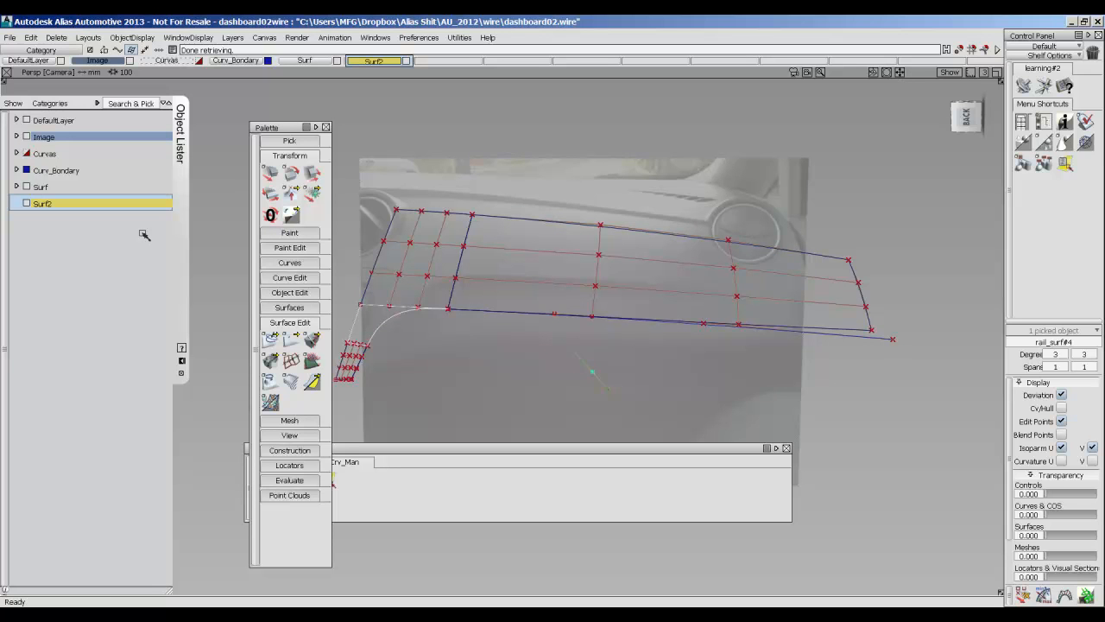
Assign the duplicated corner patch to the Surf2 layer and hide the Surf layer.
right_click(44, 206)
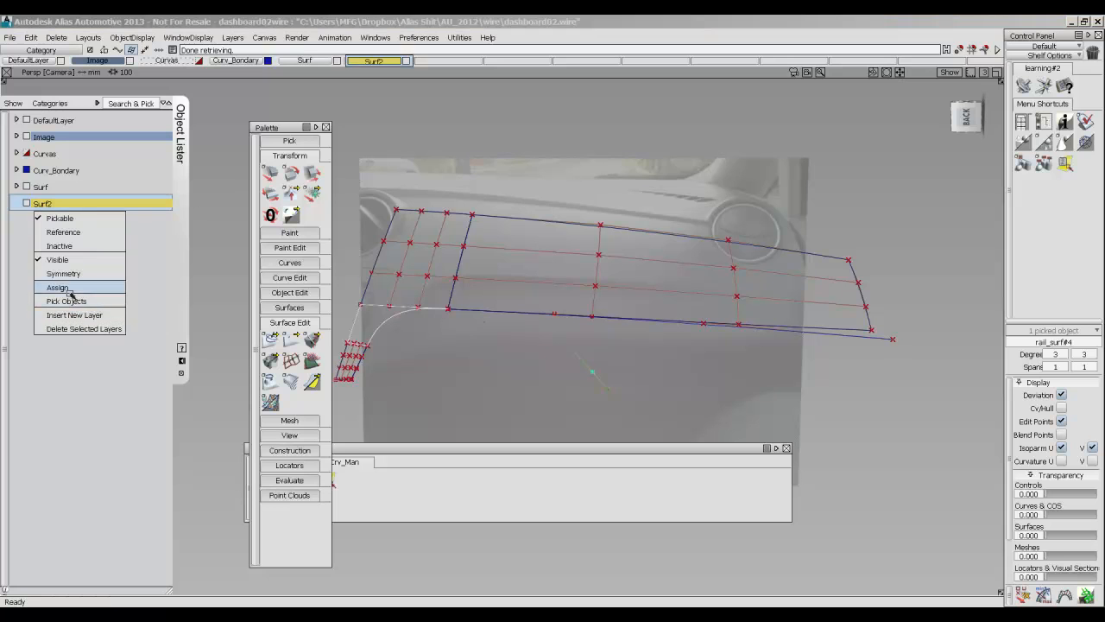
left_click(69, 292)
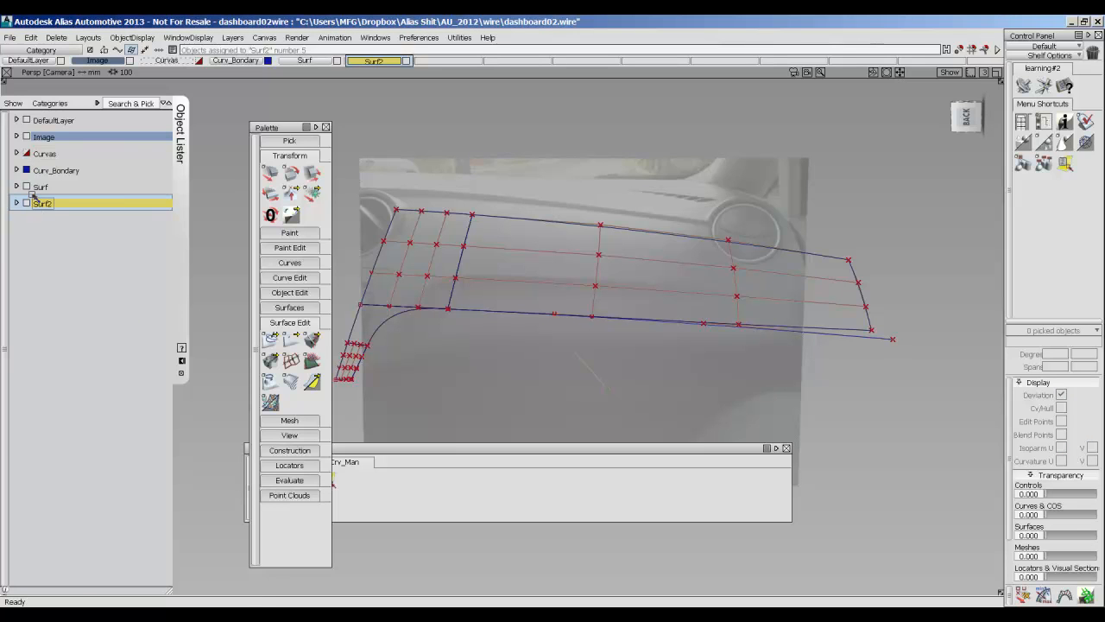
left_click(26, 187)
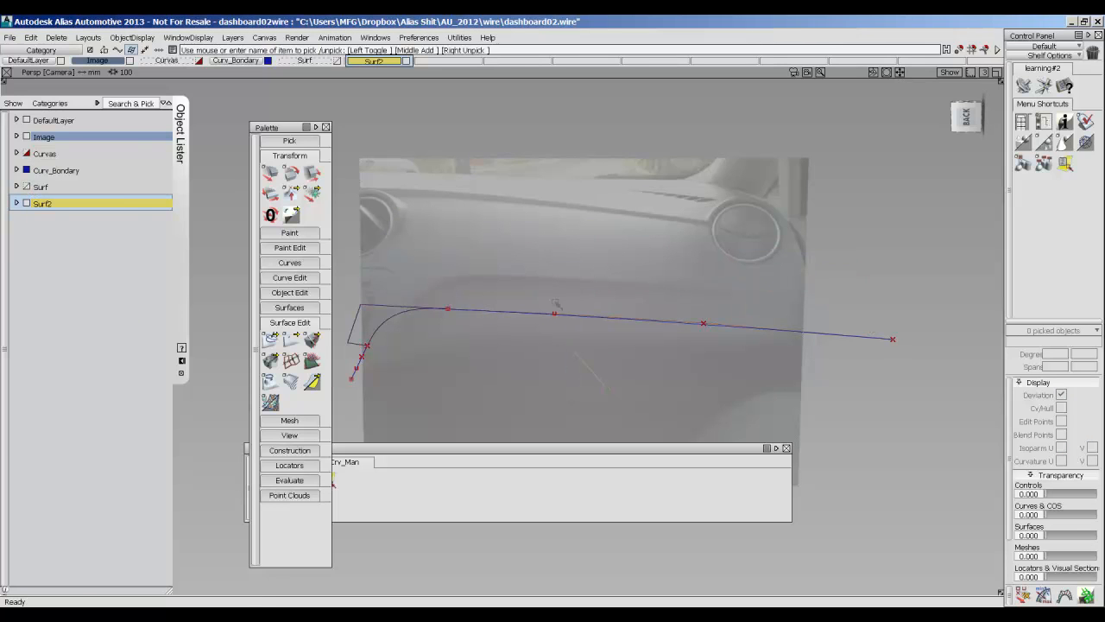
Untrim the duplicated corner patch with the Untrim tool to restore the full base surface.
right_click_drag(558, 301, 493, 300, "ctrl+shift")
left_click(291, 340)
right_click_drag(500, 243, 644, 239, "ctrl+shift")
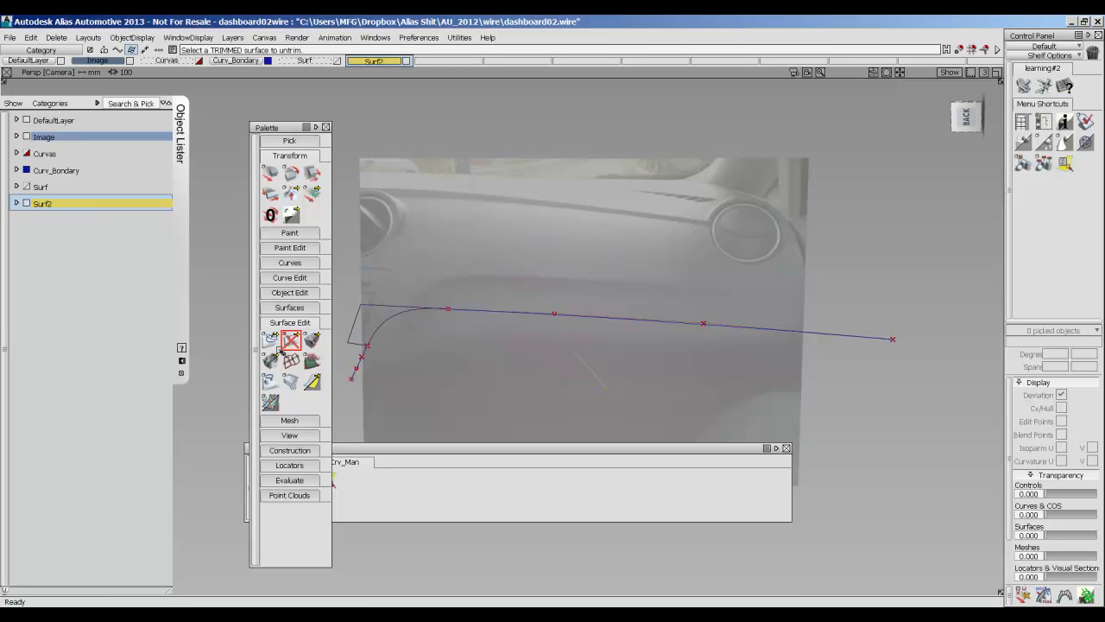
left_click_drag(291, 343, 340, 344)
left_click(390, 317)
right_click_drag(565, 259, 695, 257, "ctrl+shift")
middle_click_drag(483, 289, 580, 271, "alt+shift")
right_click_drag(584, 234, 622, 235, "ctrl+shift")
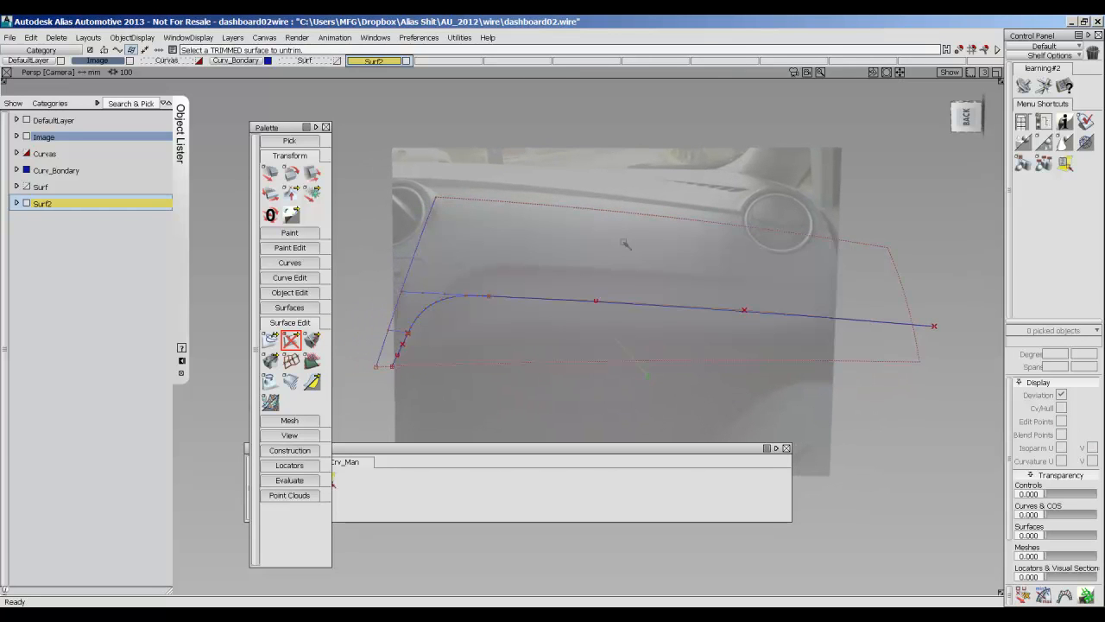
Pick the untrimmed base surface and examine its extent and curves on surface in perspective, then clear the selection.
right_click_drag(519, 251, 692, 240, "ctrl+shift")
left_click_drag(694, 243, 523, 253, "alt+shift")
left_click_drag(610, 279, 583, 306, "ctrl+shift")
left_click(466, 301)
right_click_drag(430, 322, 607, 328, "ctrl+shift")
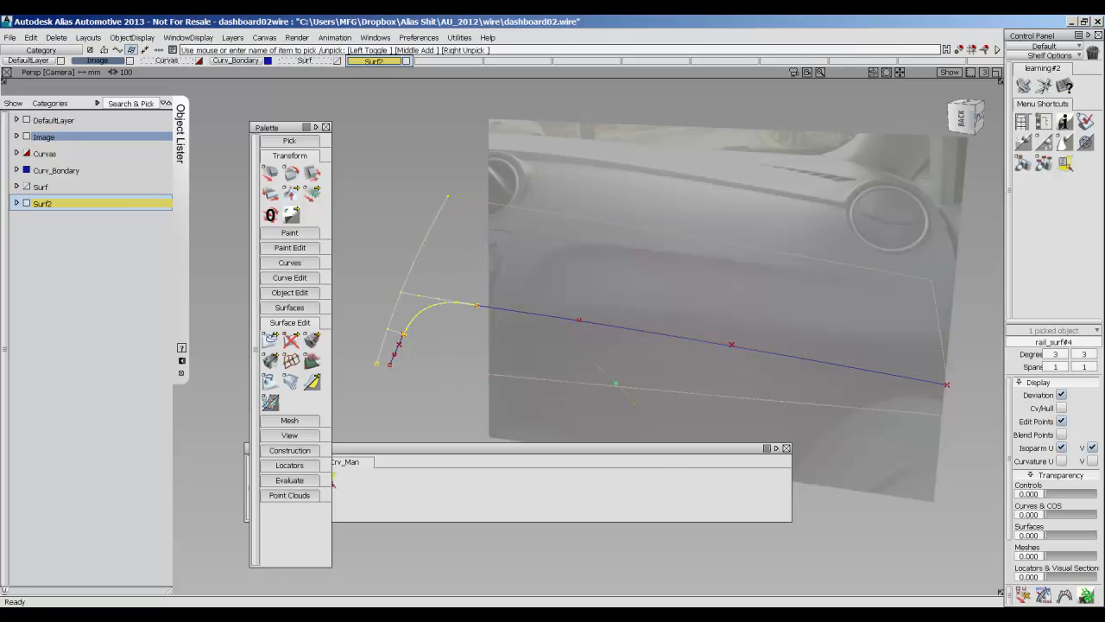
left_click_drag(560, 355, 571, 291, "ctrl+shift")
mouse_move(573, 299)
left_mouse_down("alt+shift")
mouse_move(581, 277)
mouse_move(691, 250)
left_mouse_up("alt+shift")
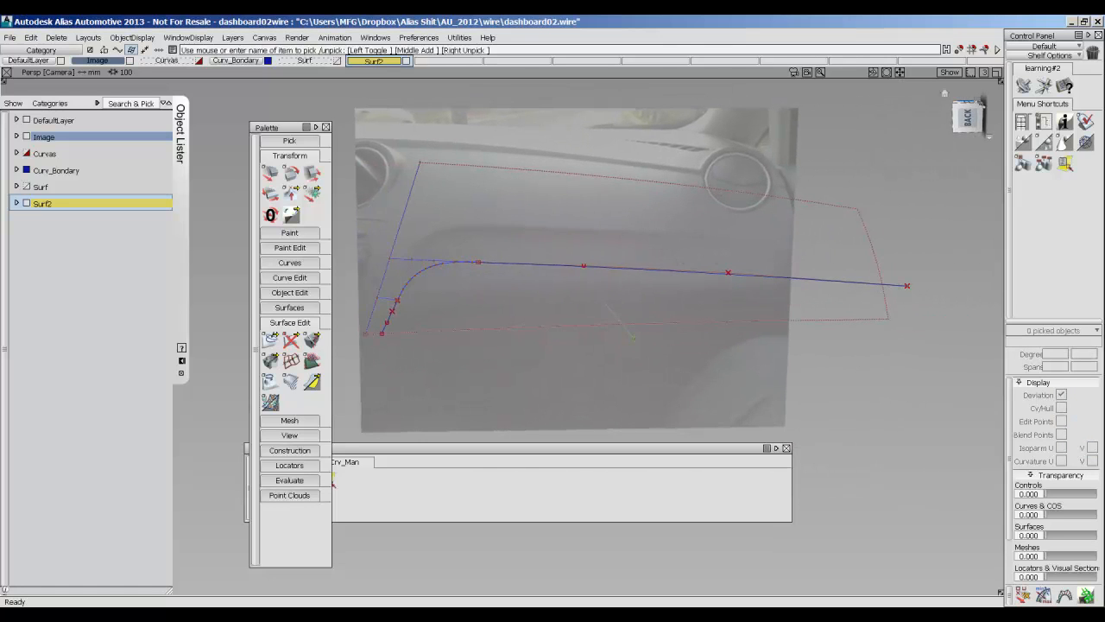
Return to the back view and move the Palette clear of the model and the Shelves window.
left_click(967, 117)
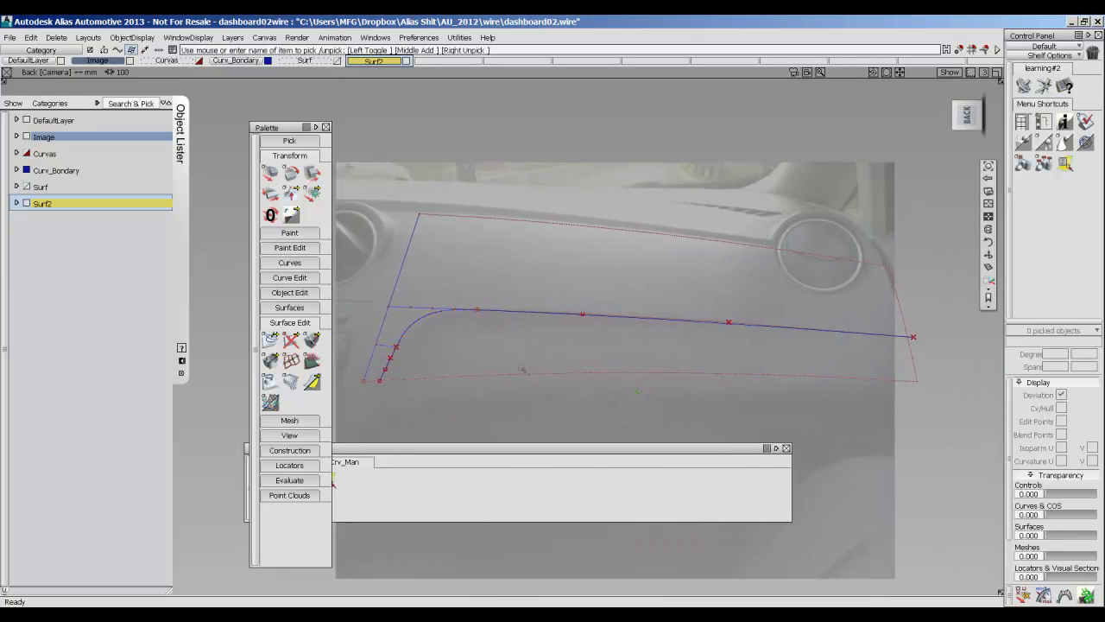
left_click(269, 129)
left_click_drag(271, 130, 108, 124)
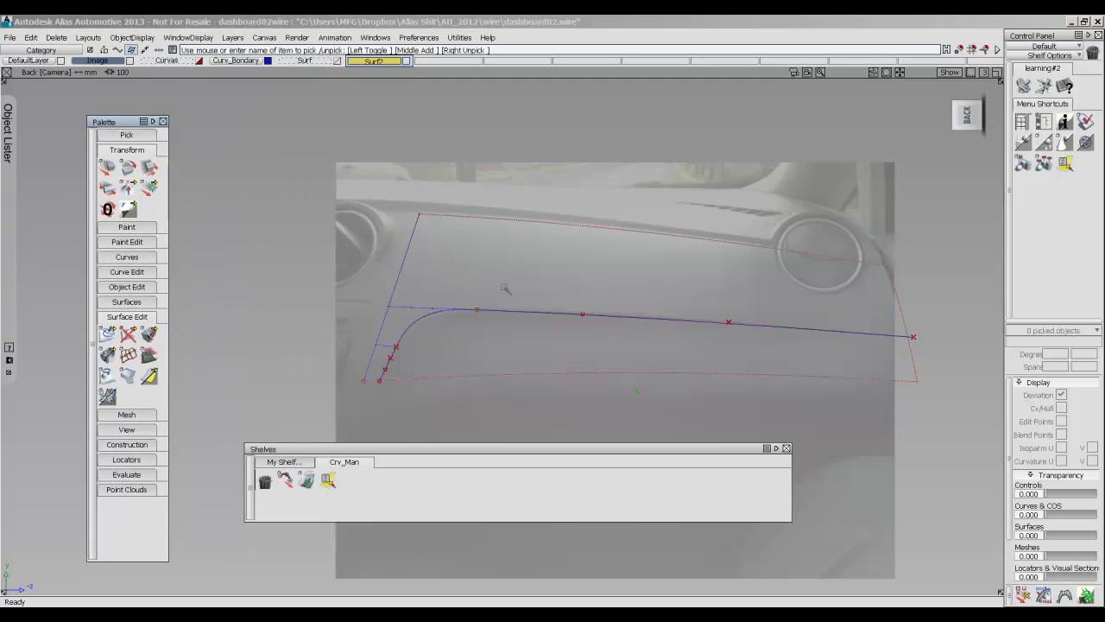